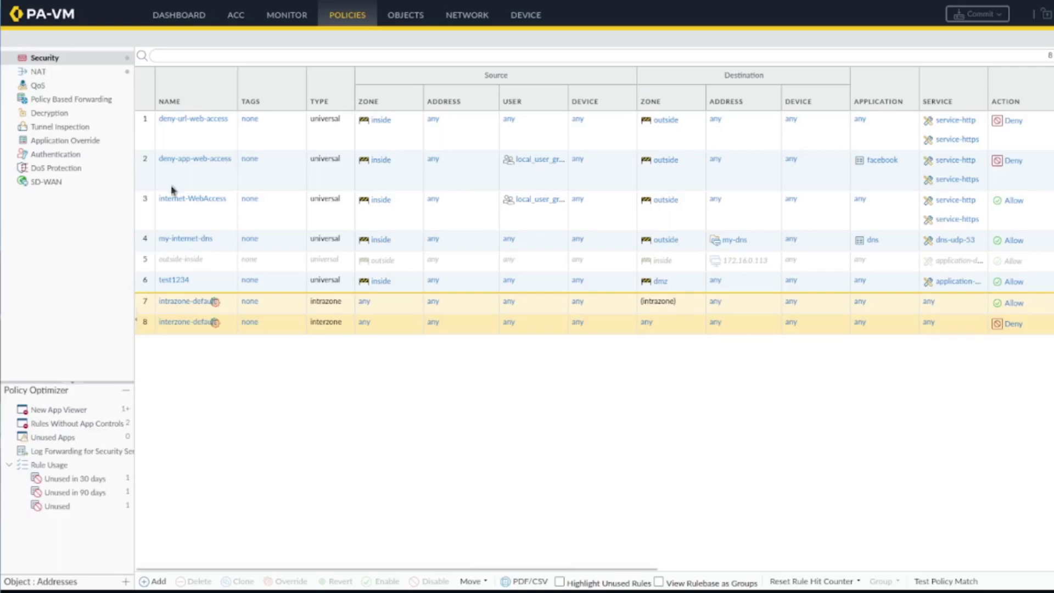
click(195, 122)
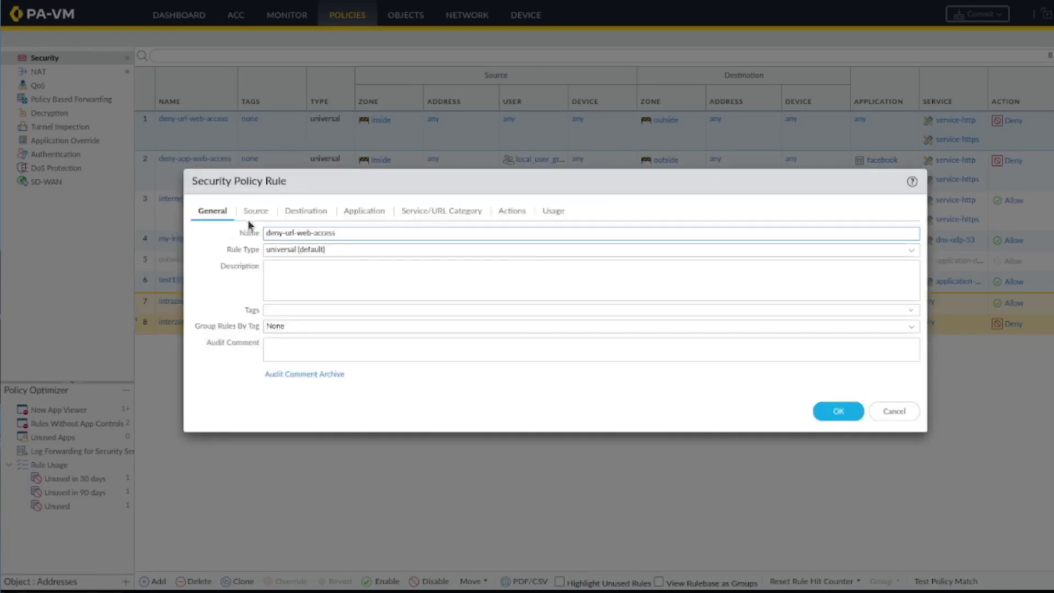
click(426, 211)
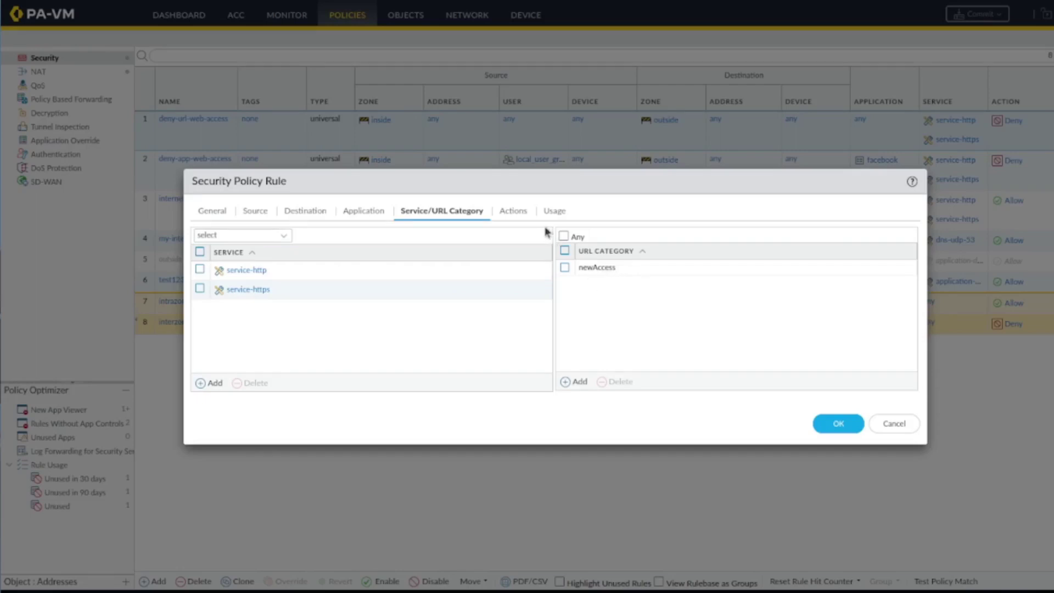
click(516, 217)
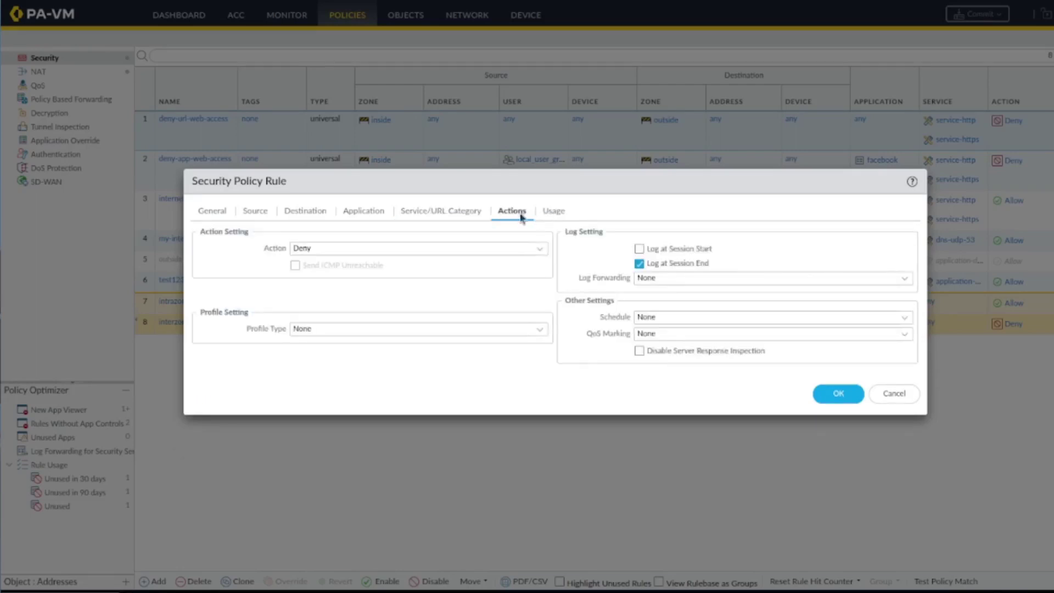
click(550, 214)
click(215, 213)
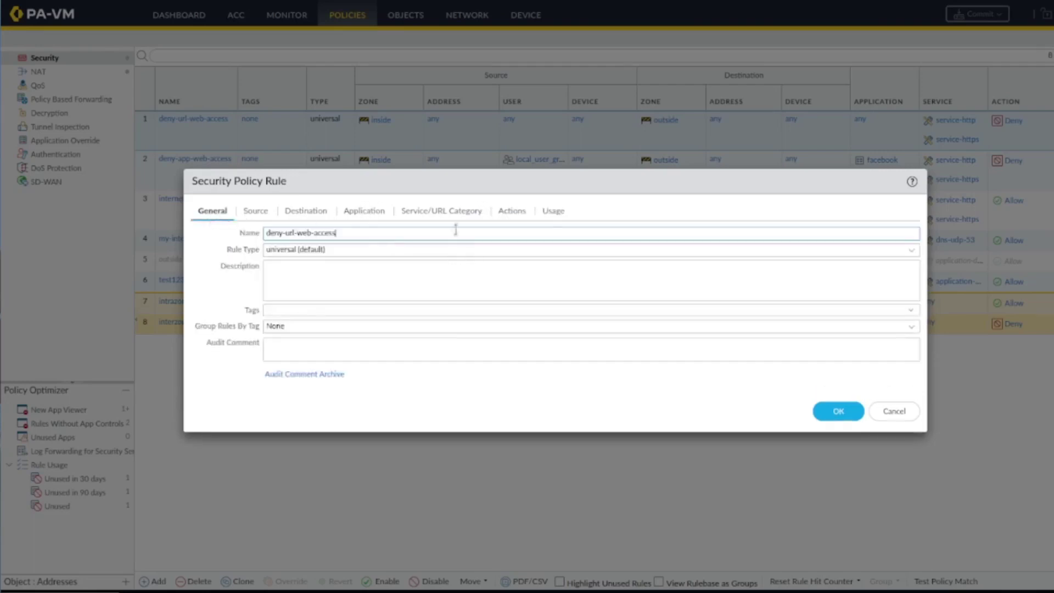
click(504, 214)
click(444, 216)
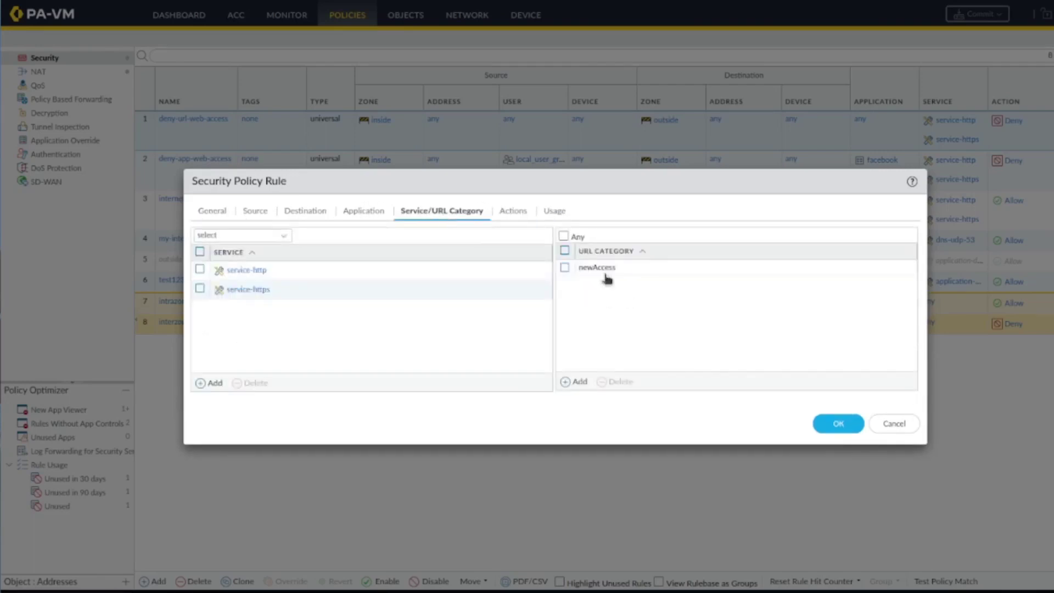
click(894, 423)
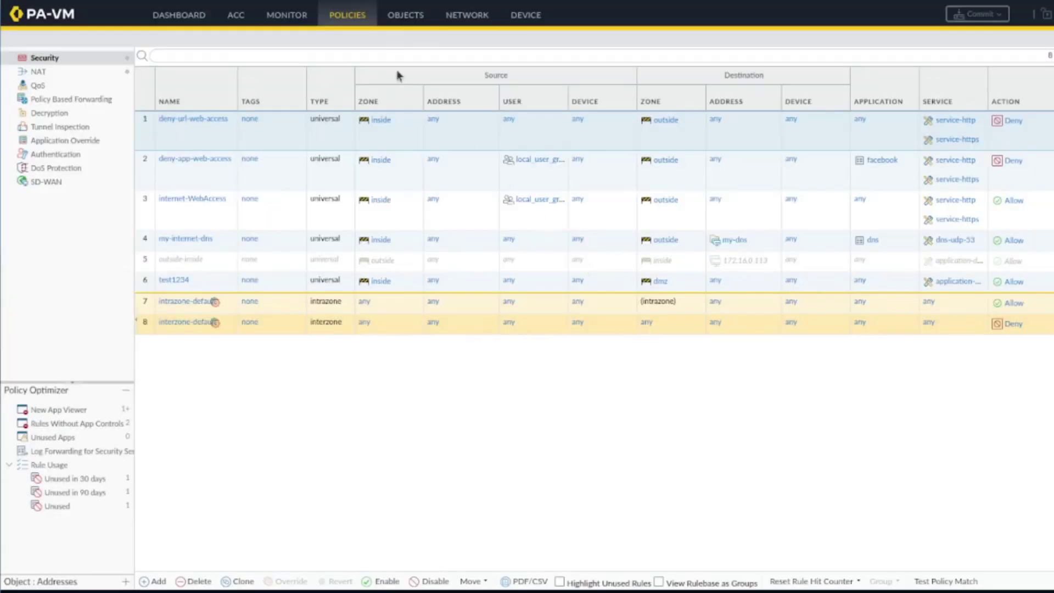
- Inspect the newAccess custom URL category (cnn.com/) without changes, then show the URL Filtering profiles
click(414, 18)
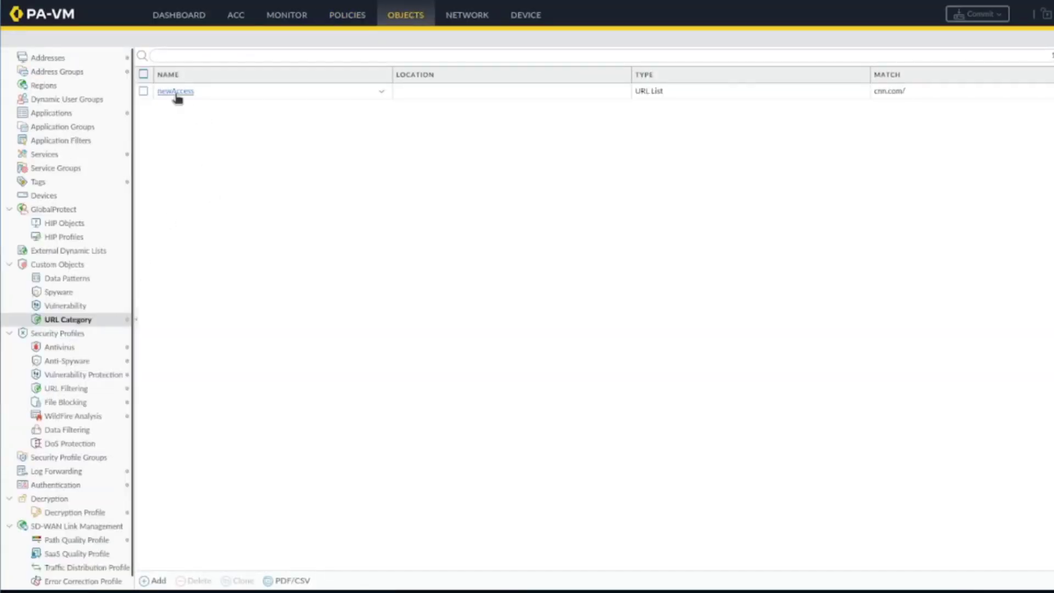
click(177, 94)
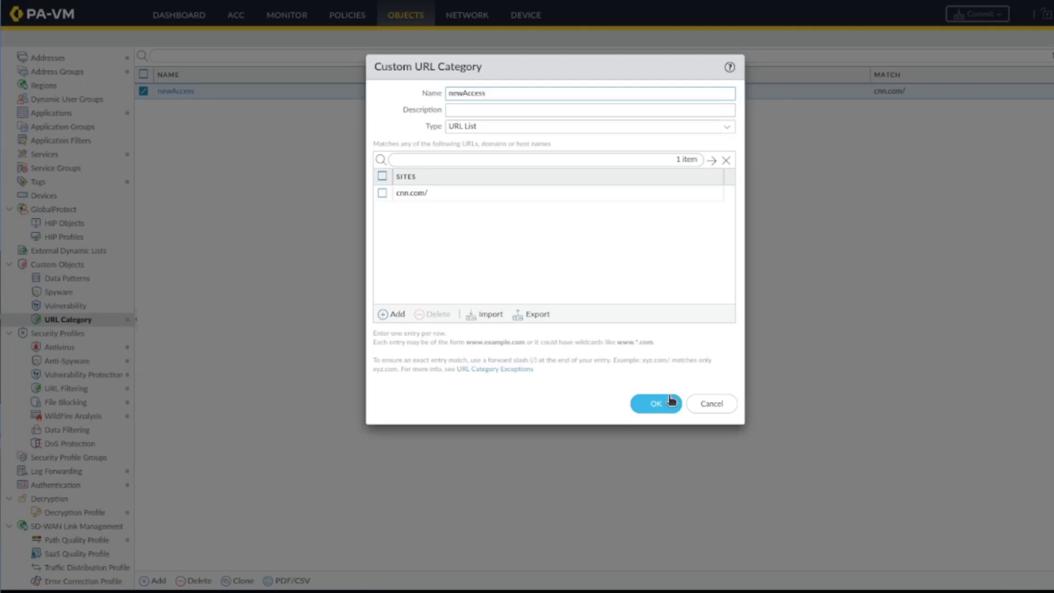
click(697, 404)
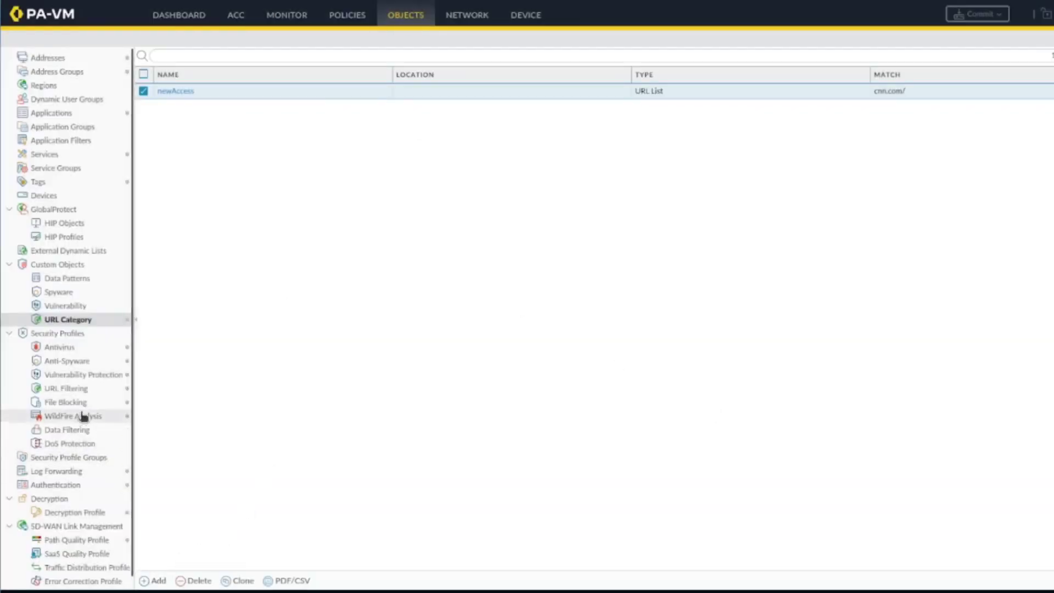
click(75, 391)
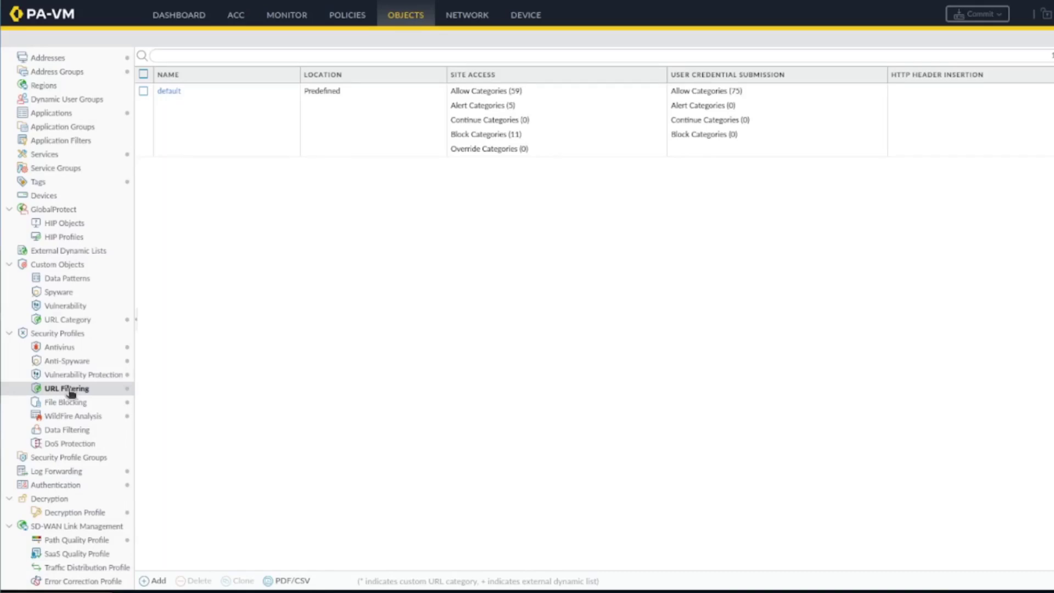
- Start a new custom URL category named netprepare with the site netprepare.com/
click(96, 320)
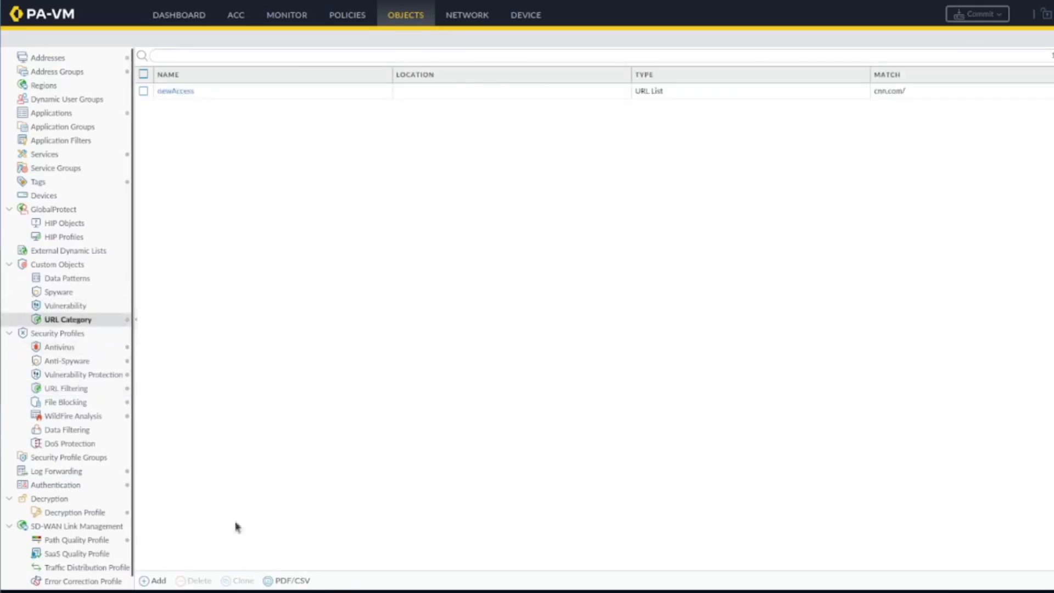
click(160, 579)
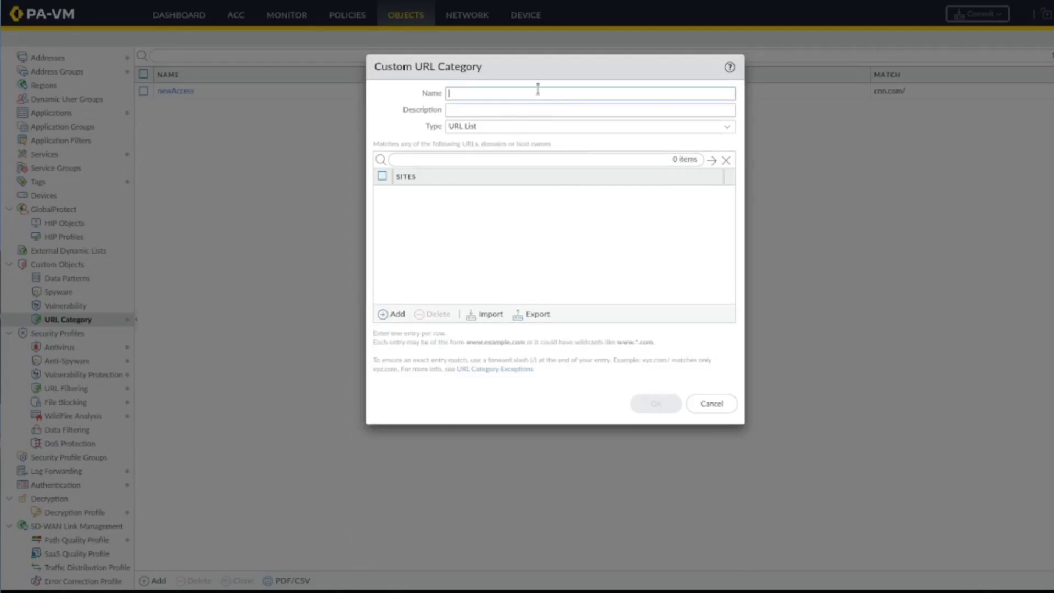
text(netprepare)
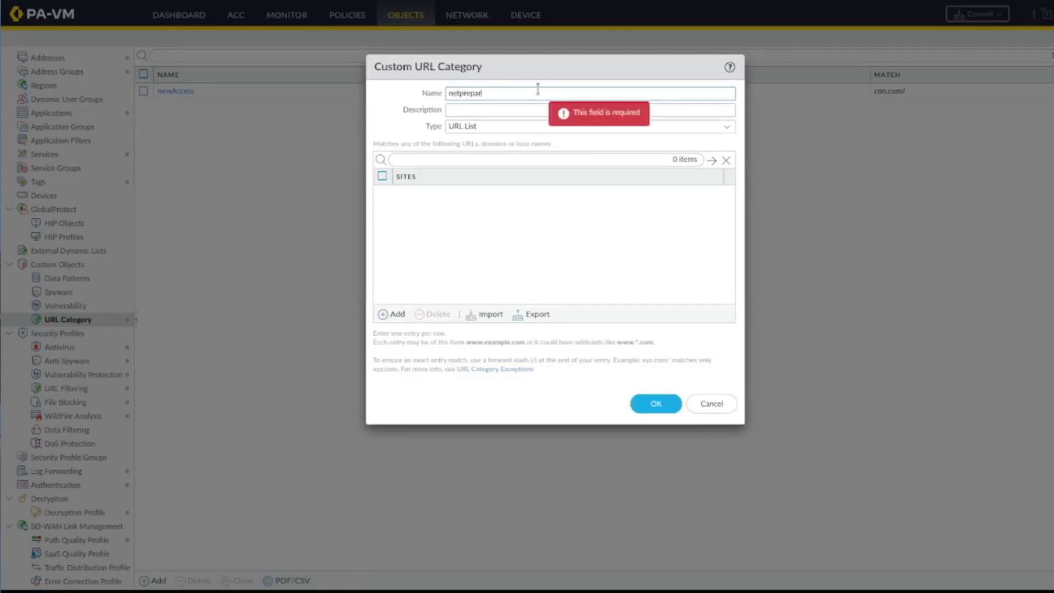
click(393, 316)
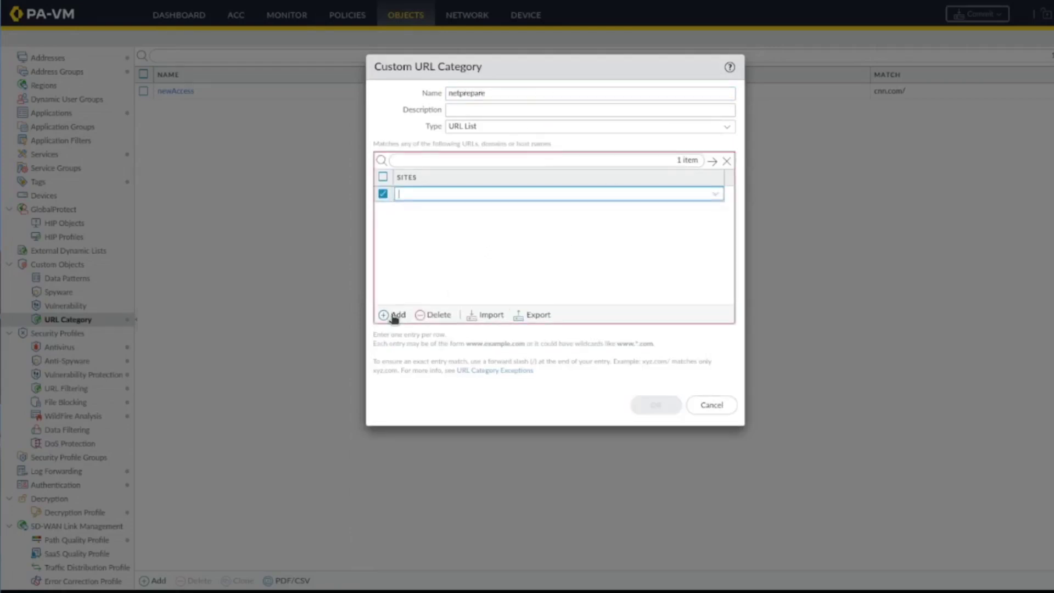
text(netprepare.com/)
- Add the wildcard site *.netprepare.com/ and save the netprepare category
click(393, 316)
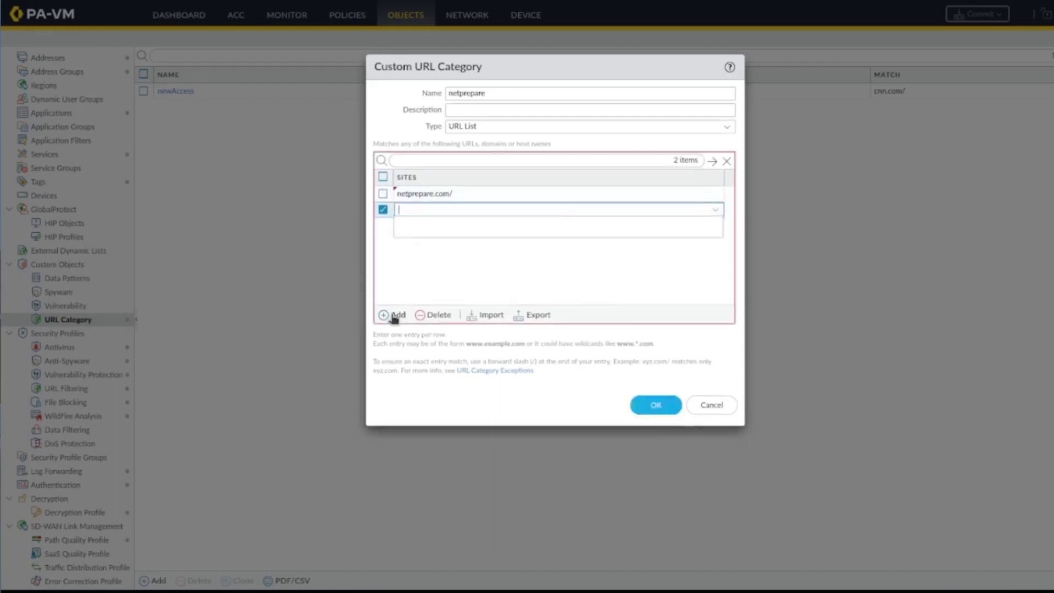
text(n)
key(BackSpace)
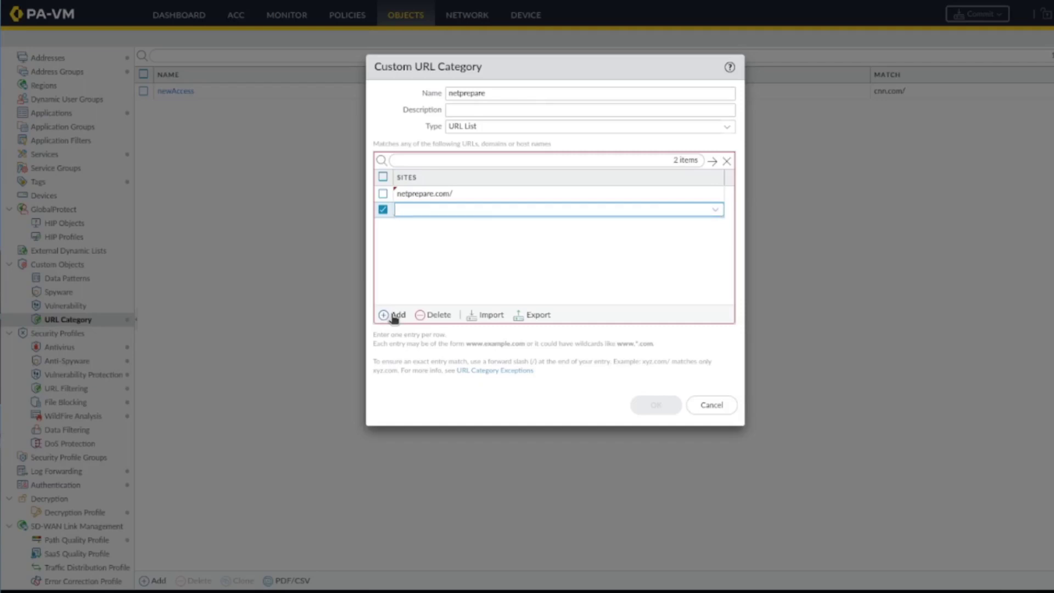
text(www.)
key(BackSpace)
key(BackSpace)
key(BackSpace)
key(BackSpace)
text(*.netprepar)
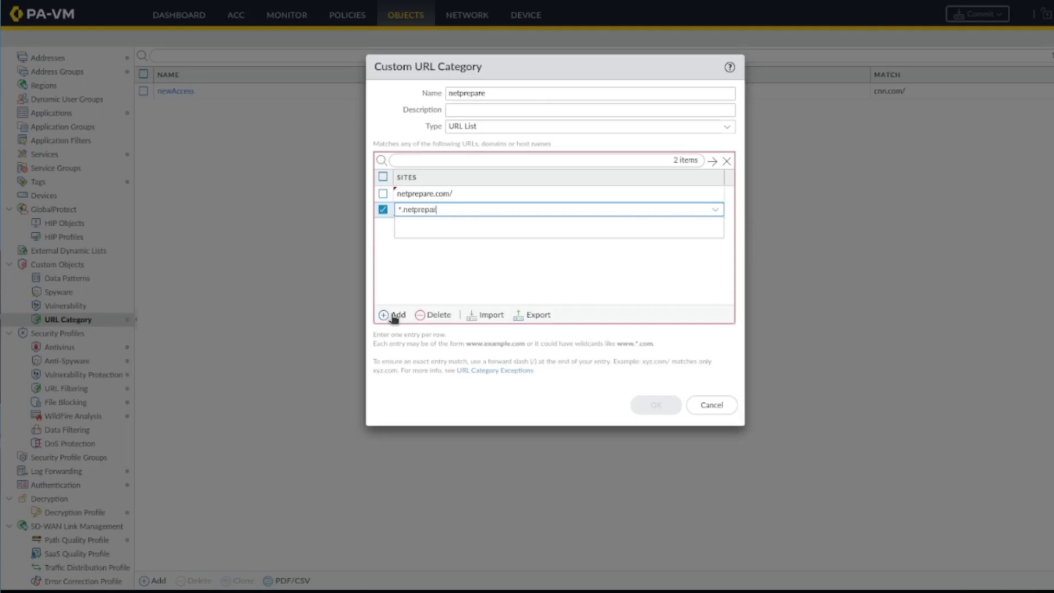
text(e.com/)
click(510, 300)
click(652, 405)
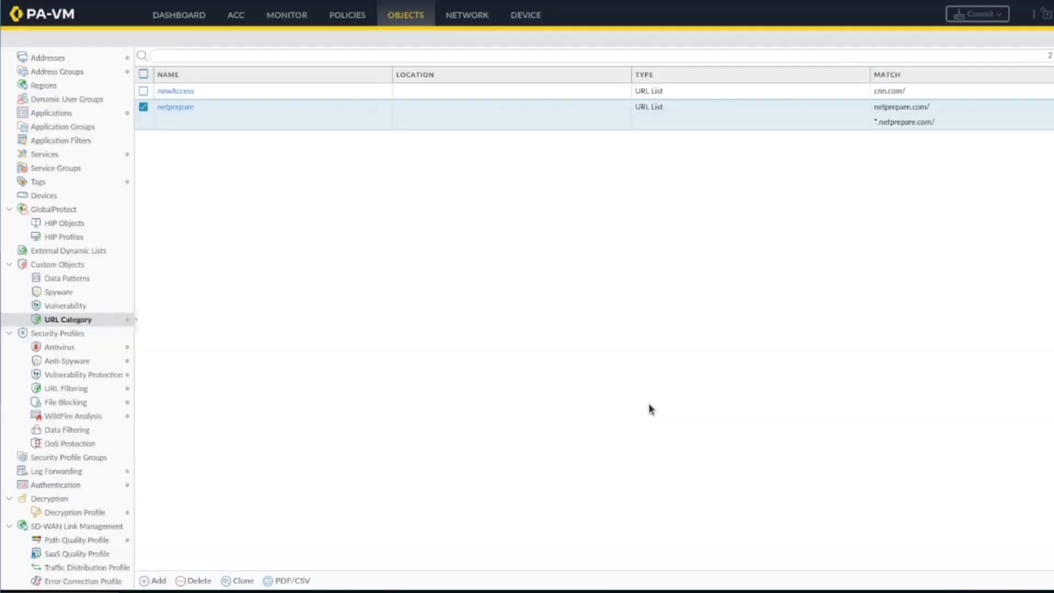
- Clone the default URL Filtering profile to create default-1
click(73, 390)
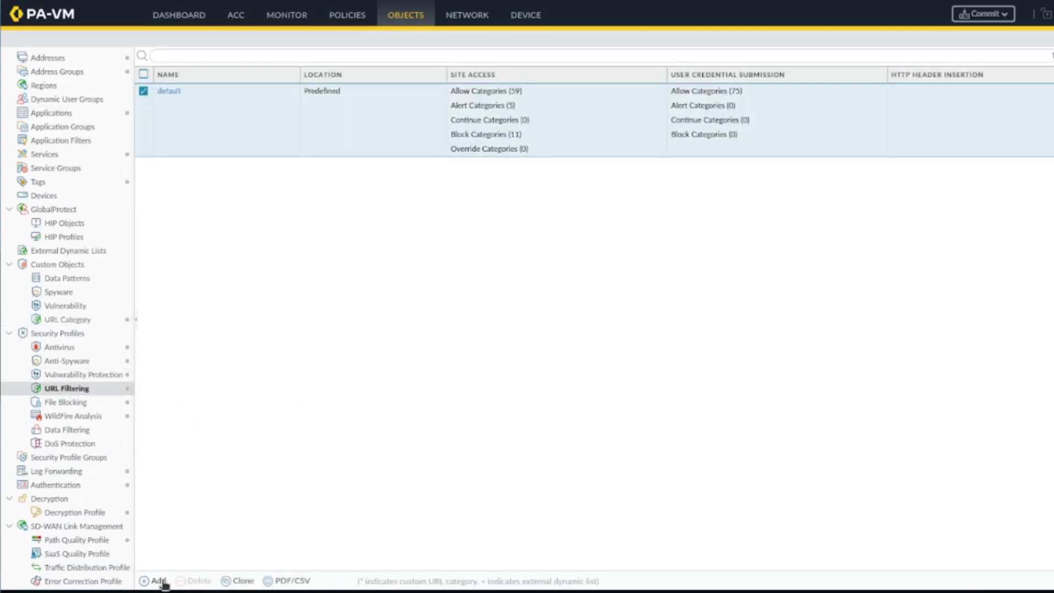
click(236, 580)
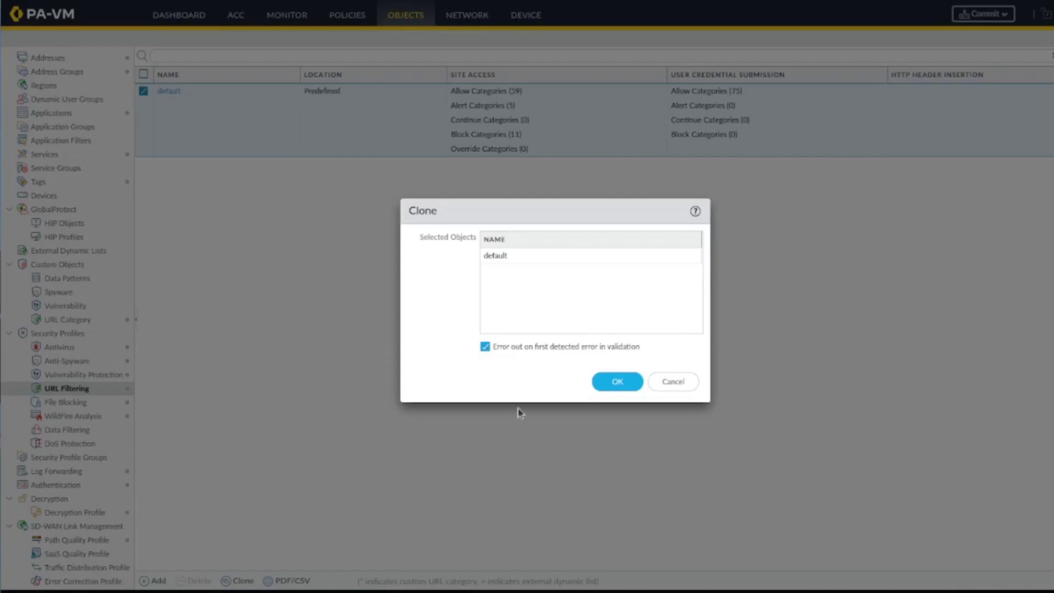
click(626, 380)
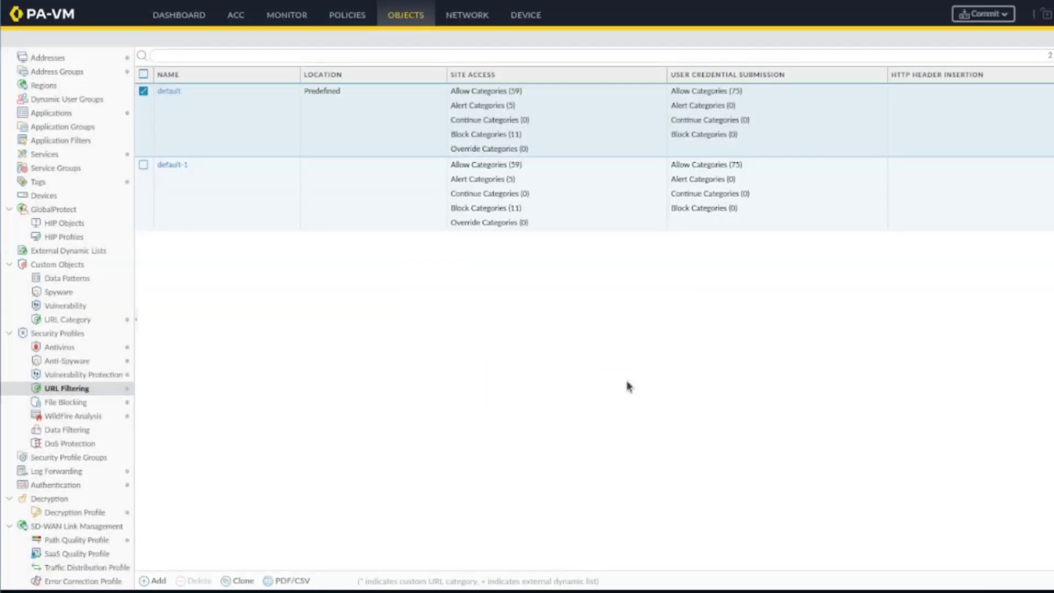
- Open default-1 and review its category settings, leaving abortion's site access at allow
click(177, 165)
click(177, 165)
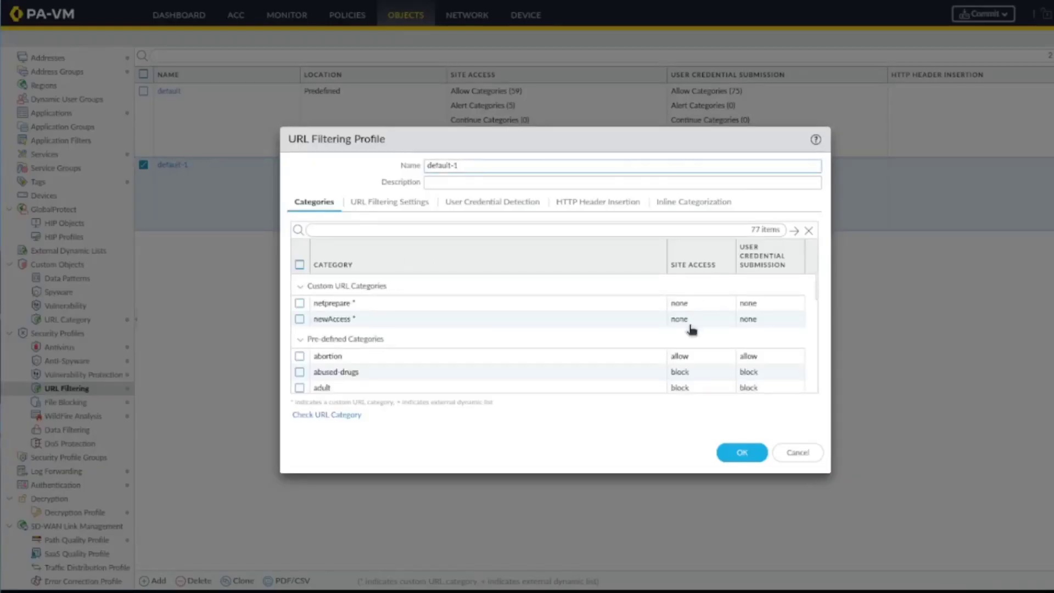
click(299, 303)
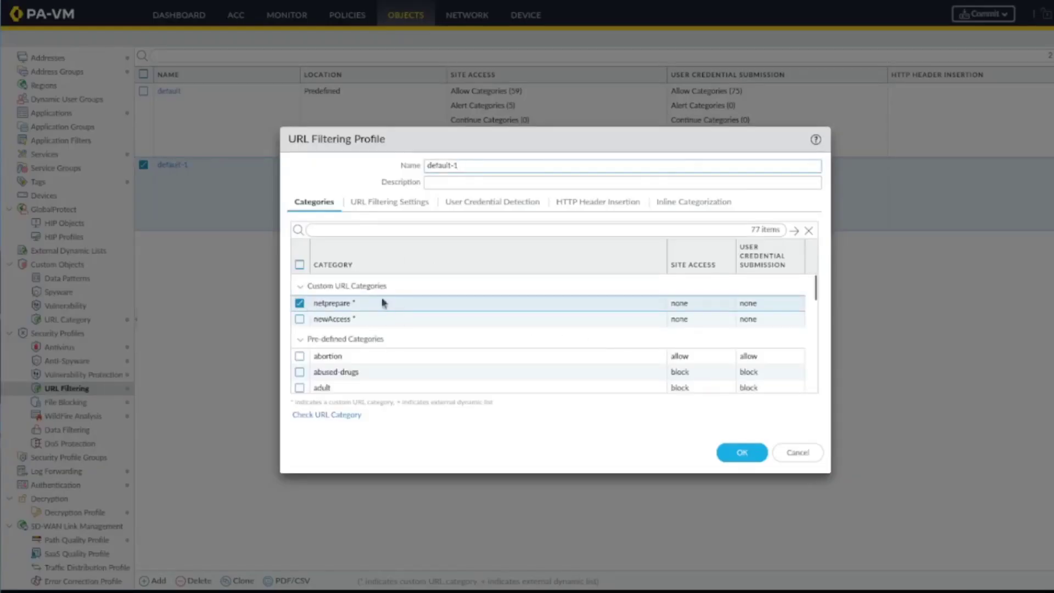
click(299, 305)
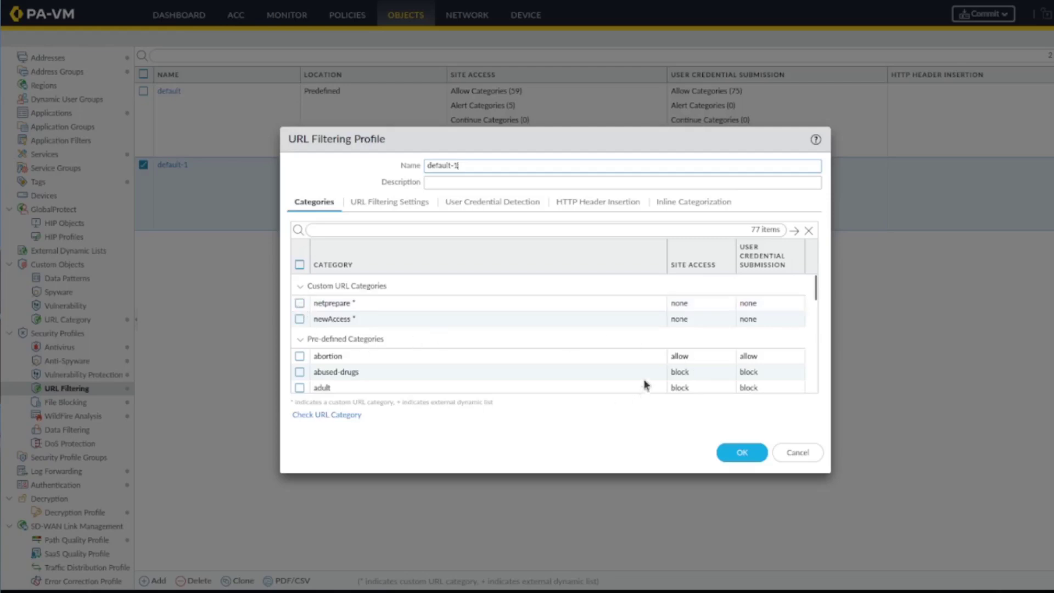
scroll(646, 374, down, 1)
scroll(646, 374, up, 1)
click(716, 357)
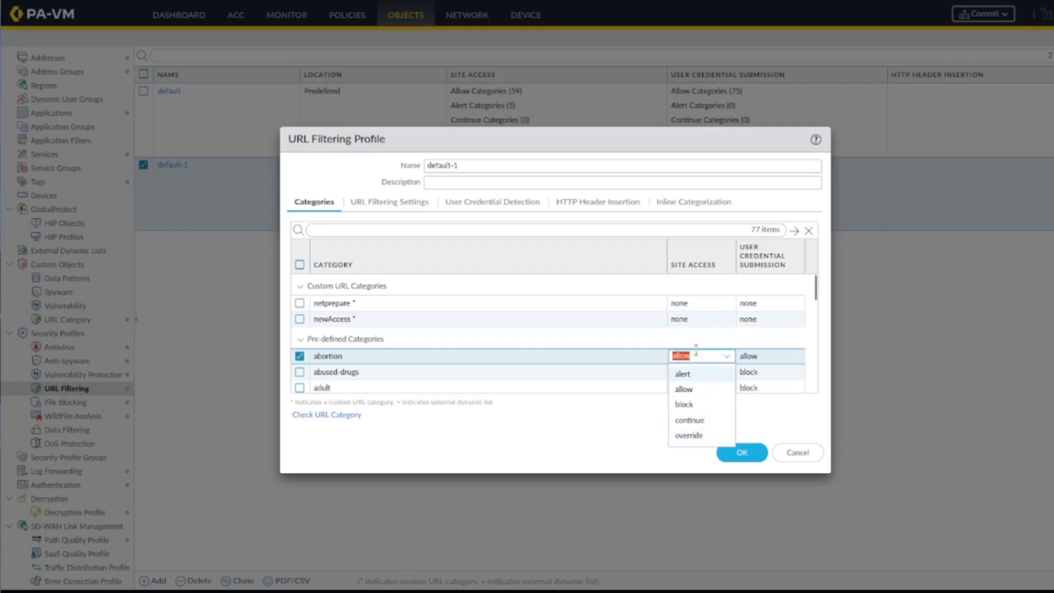
click(694, 354)
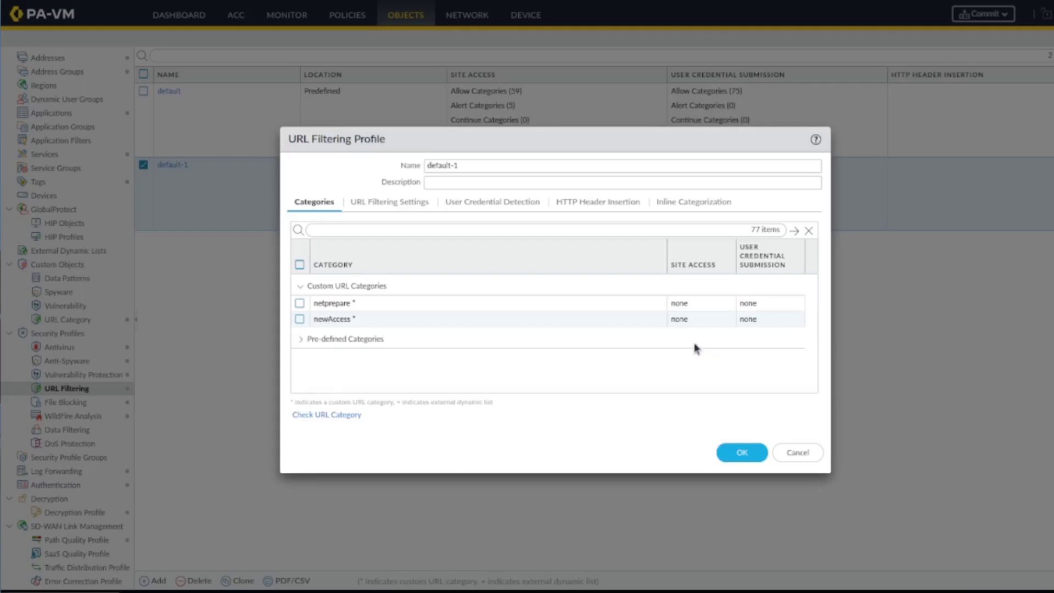
- Filter categories by 'allow' and set all site access and credential submission actions to alert
click(485, 228)
text(allow)
key(Return)
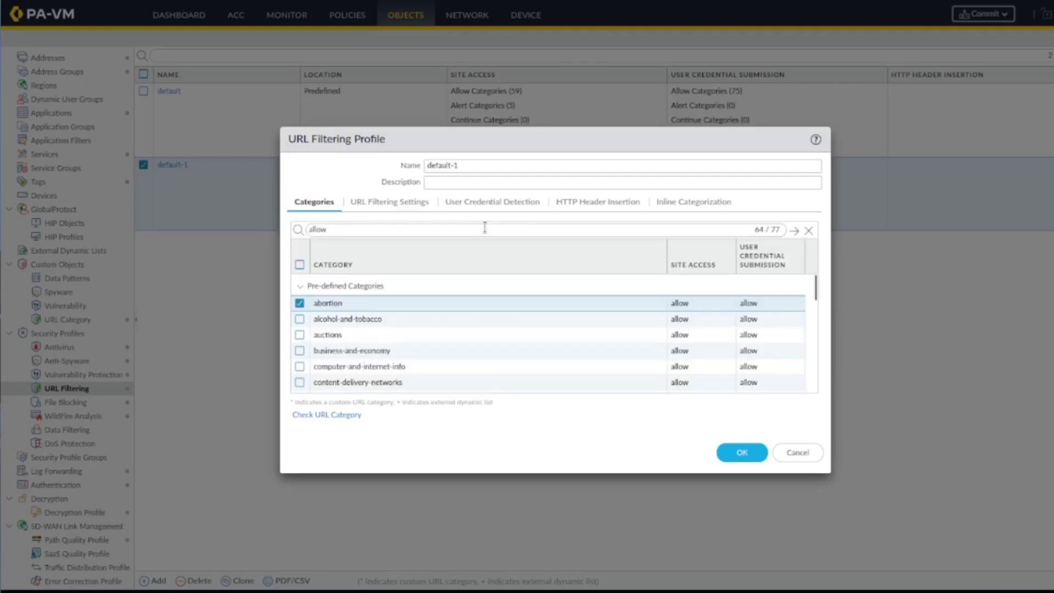
click(744, 267)
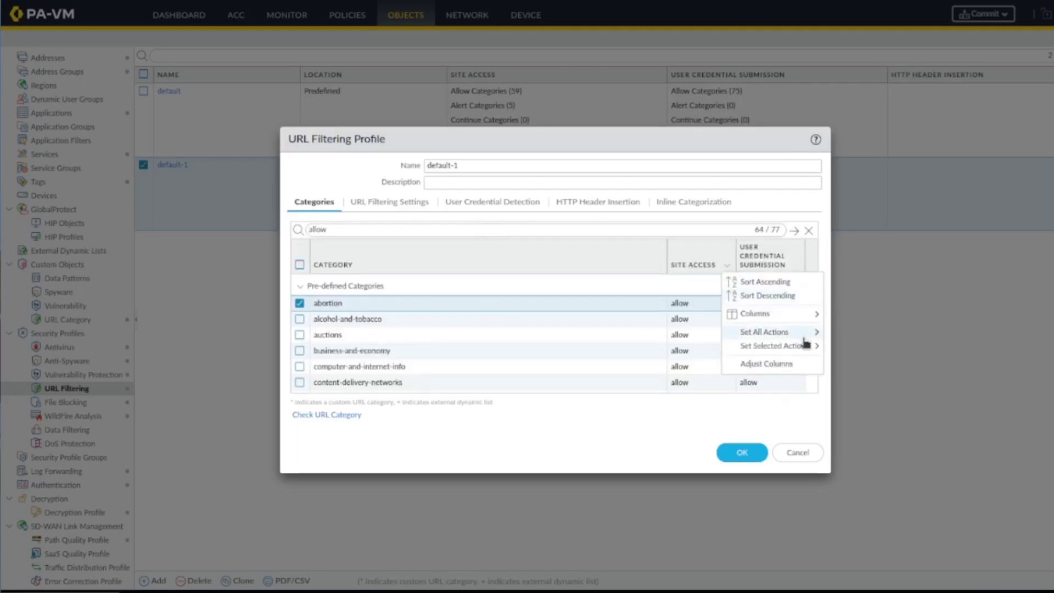
mouse_move(779, 332)
click(845, 347)
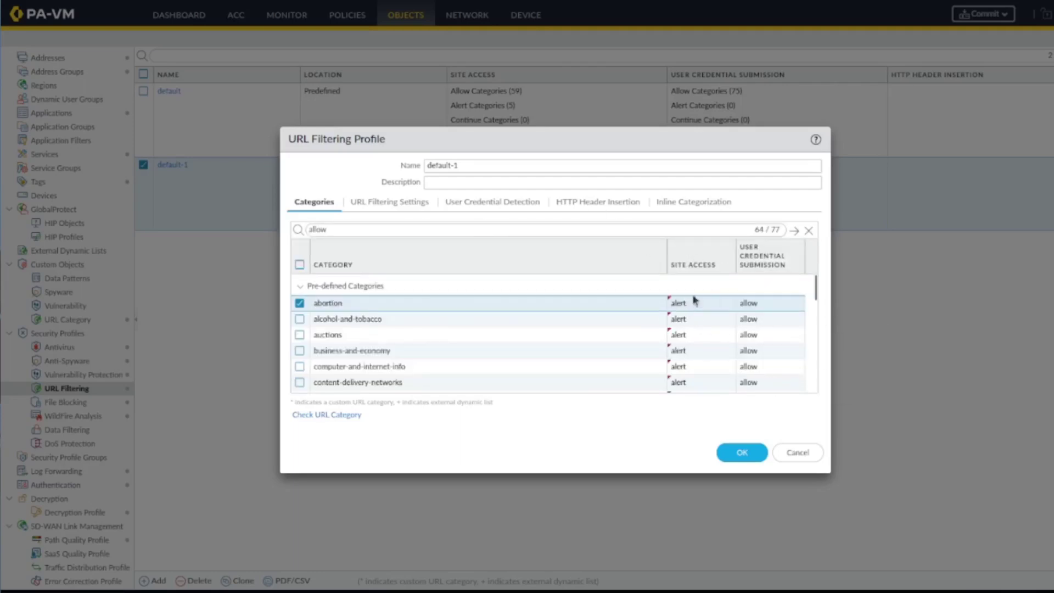
click(794, 260)
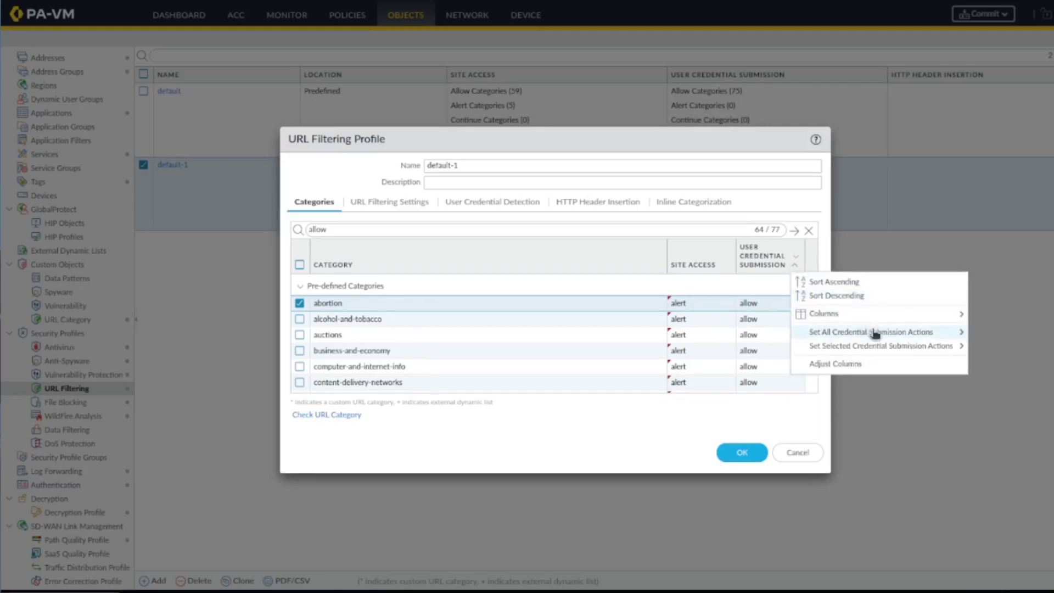
mouse_move(905, 332)
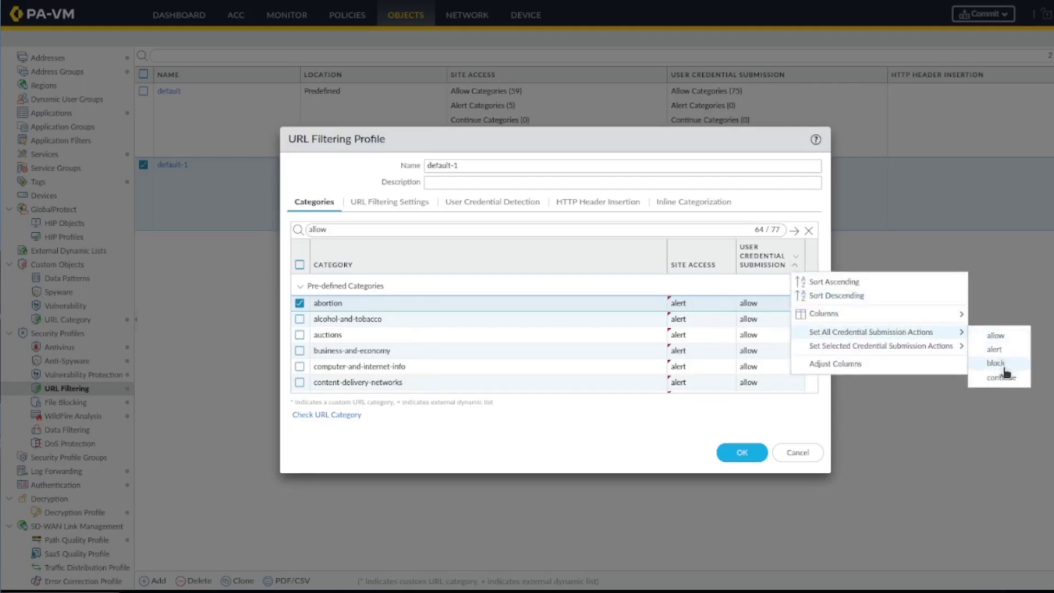
click(996, 350)
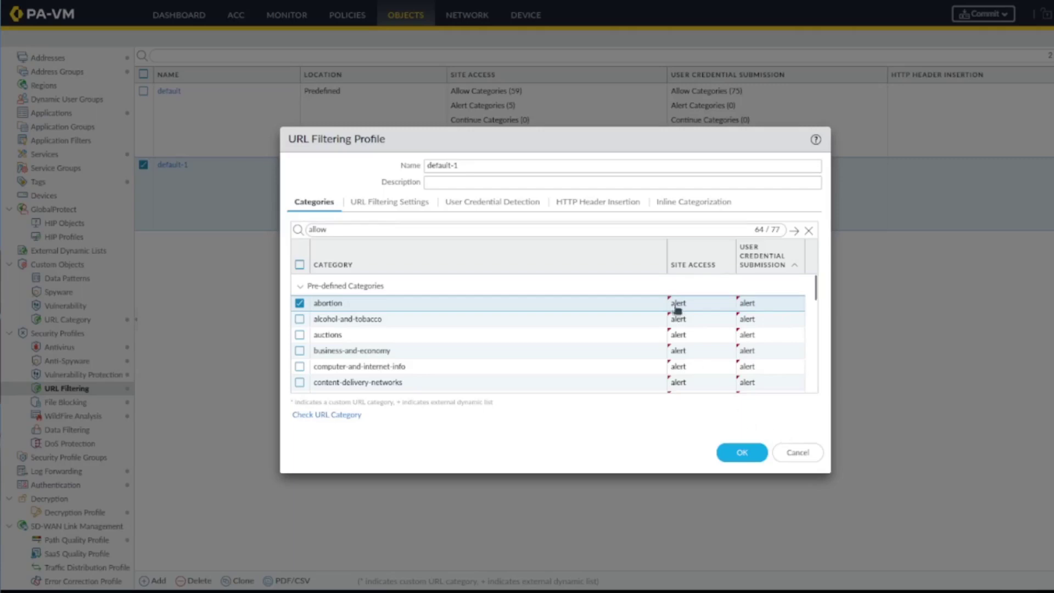
- Set the unknown category to continue for both site access and credential submission
click(809, 229)
scroll(719, 341, down, 20)
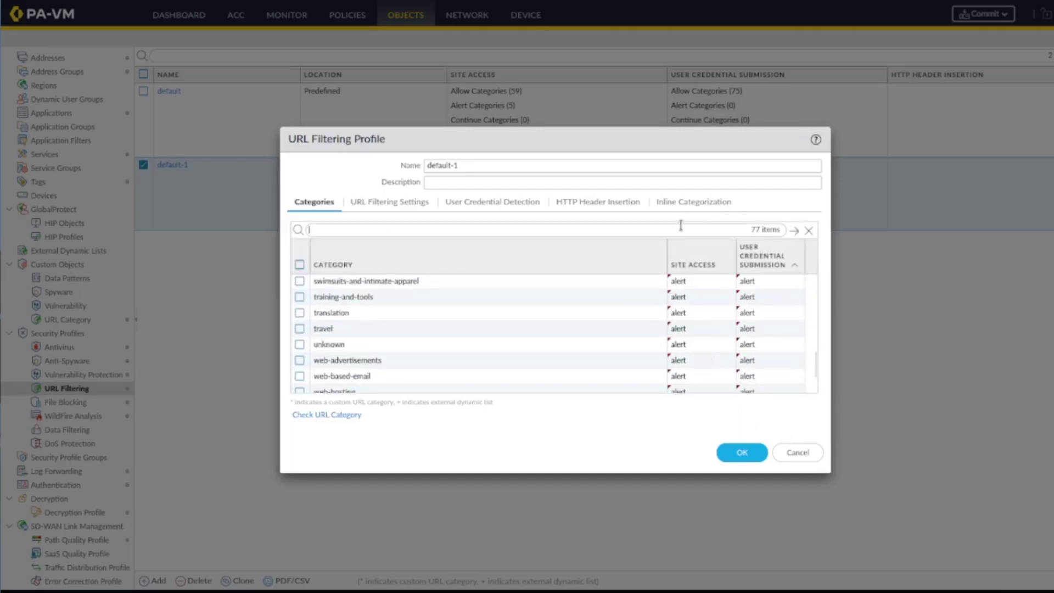
text(unknow)
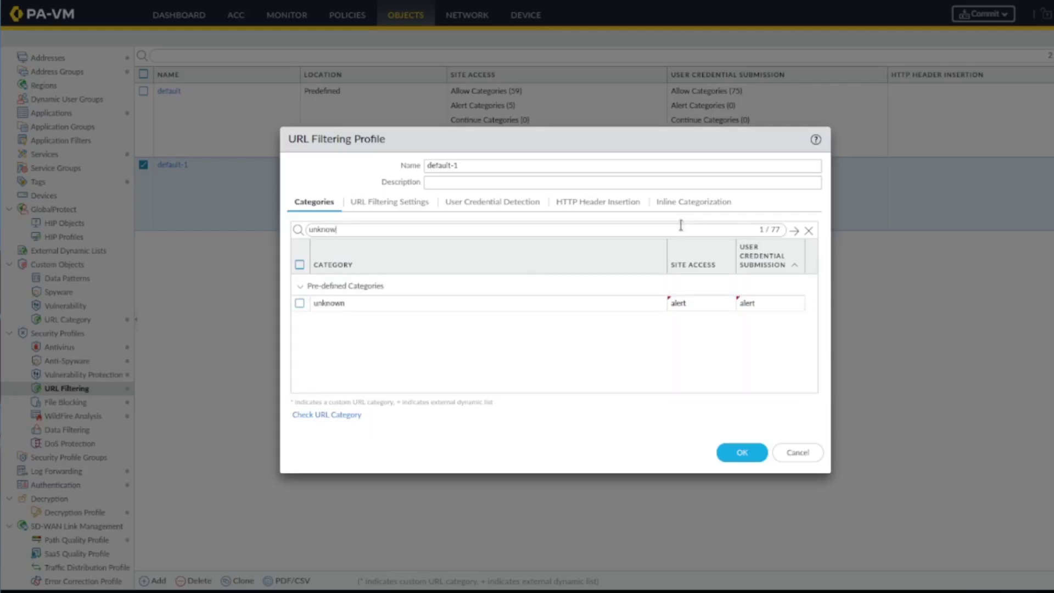
click(705, 302)
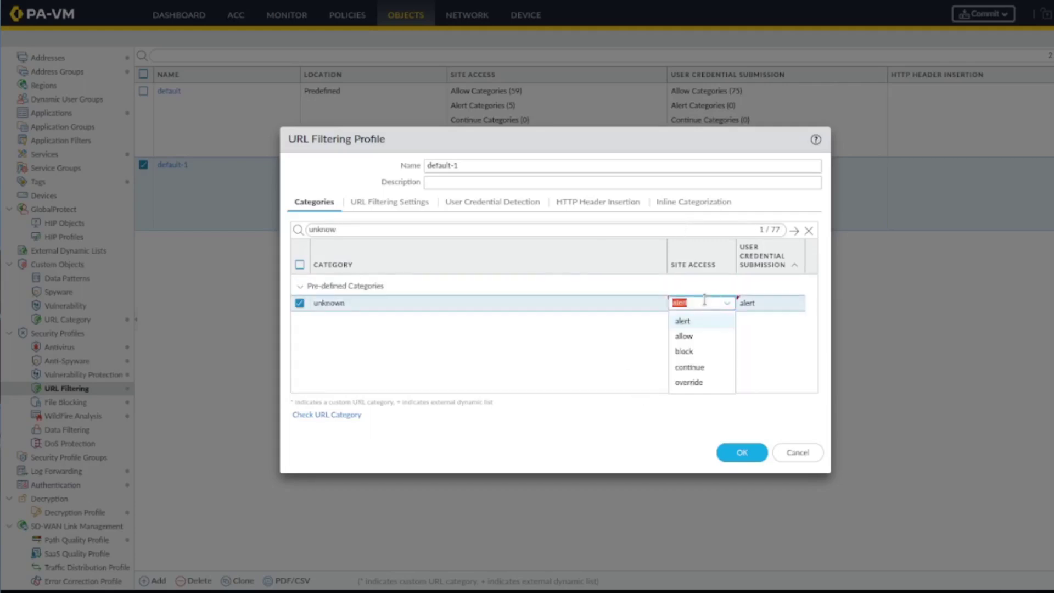
click(689, 366)
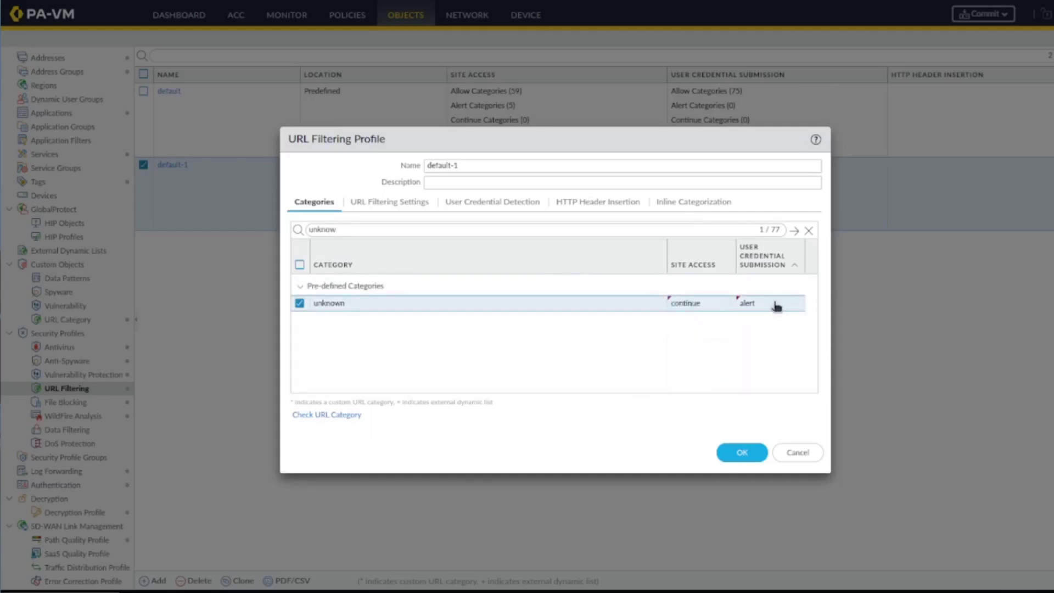
click(776, 306)
click(764, 368)
click(299, 303)
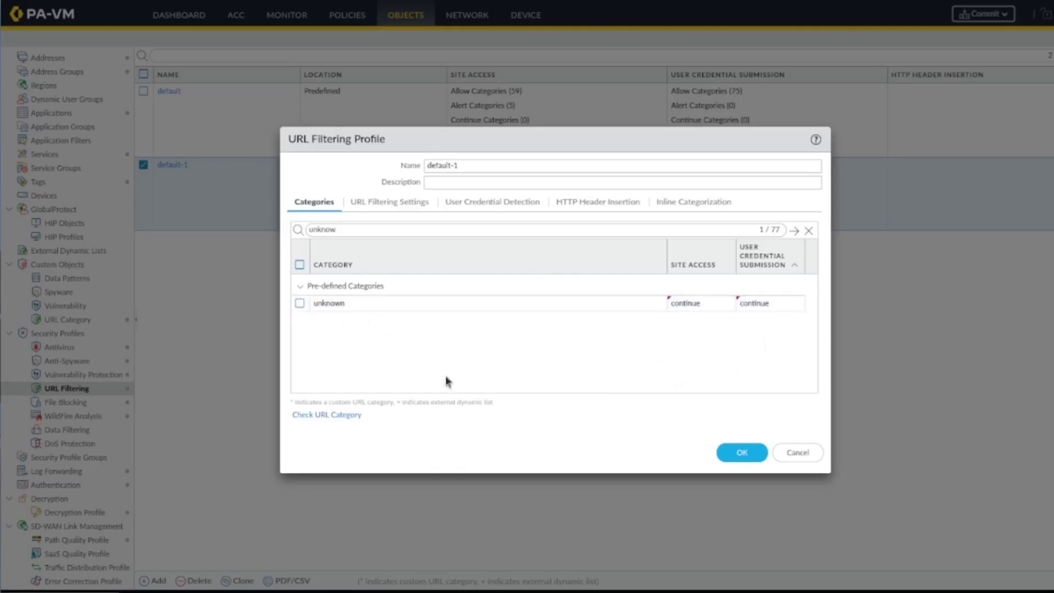
- Find the netprepare custom category in the full list and set its site access to block
click(808, 230)
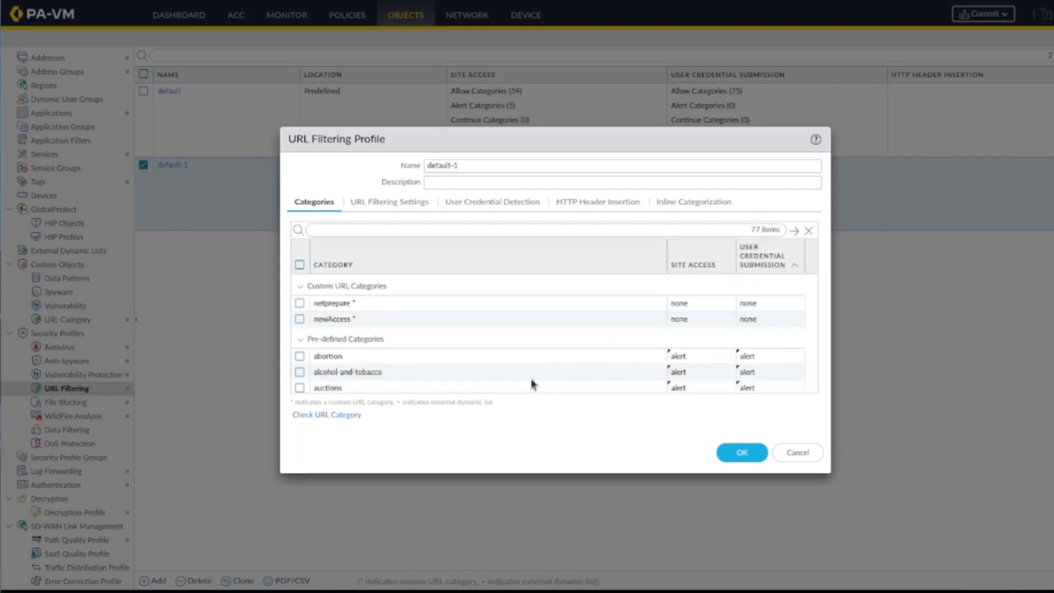
scroll(532, 384, down, 7)
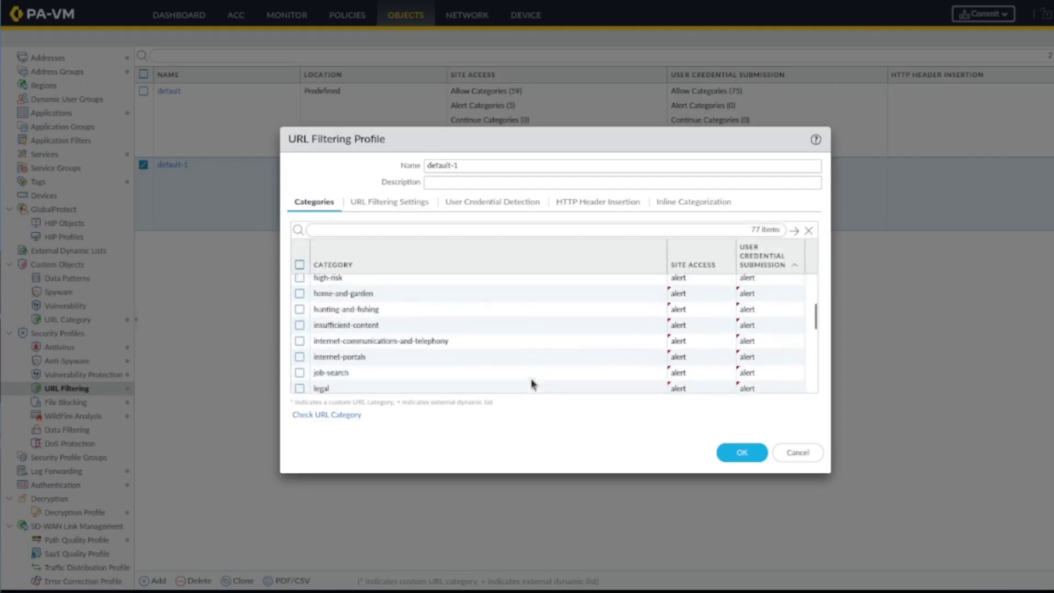
scroll(531, 385, down, 3)
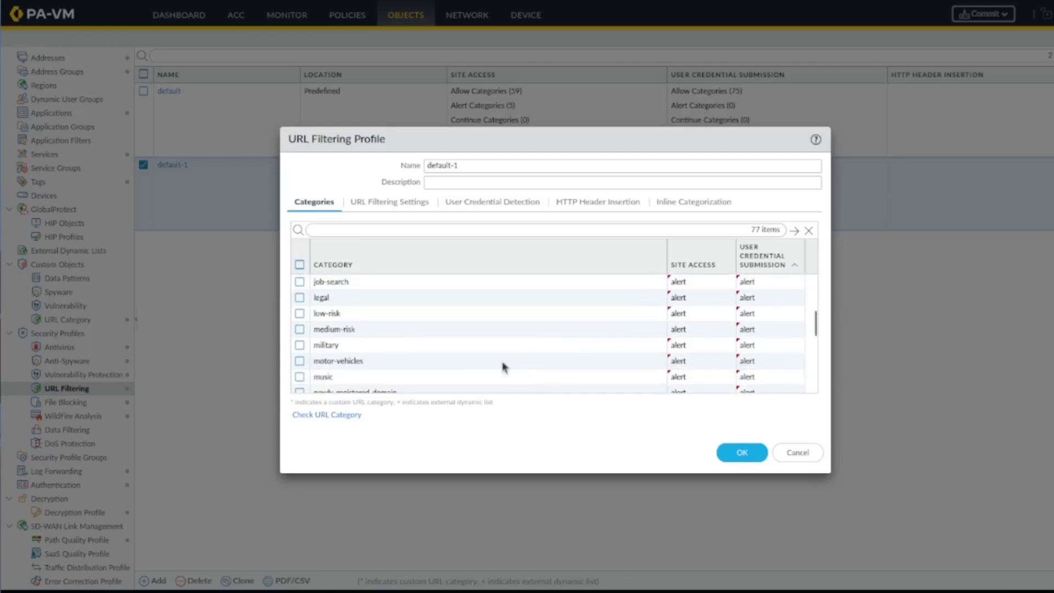
scroll(420, 354, down, 3)
scroll(420, 354, down, 2)
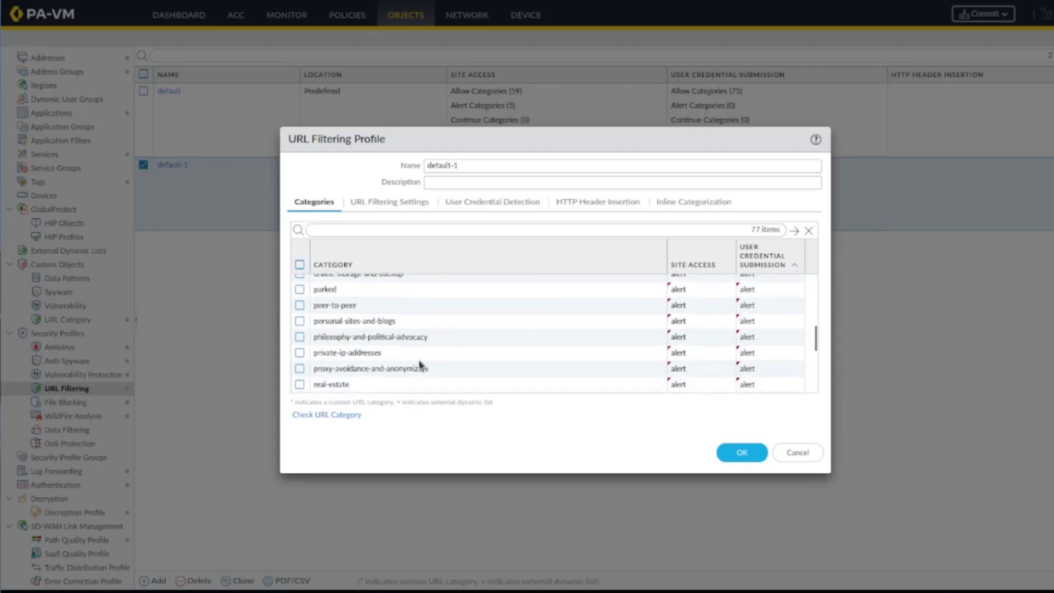
scroll(420, 364, down, 4)
scroll(420, 365, up, 15)
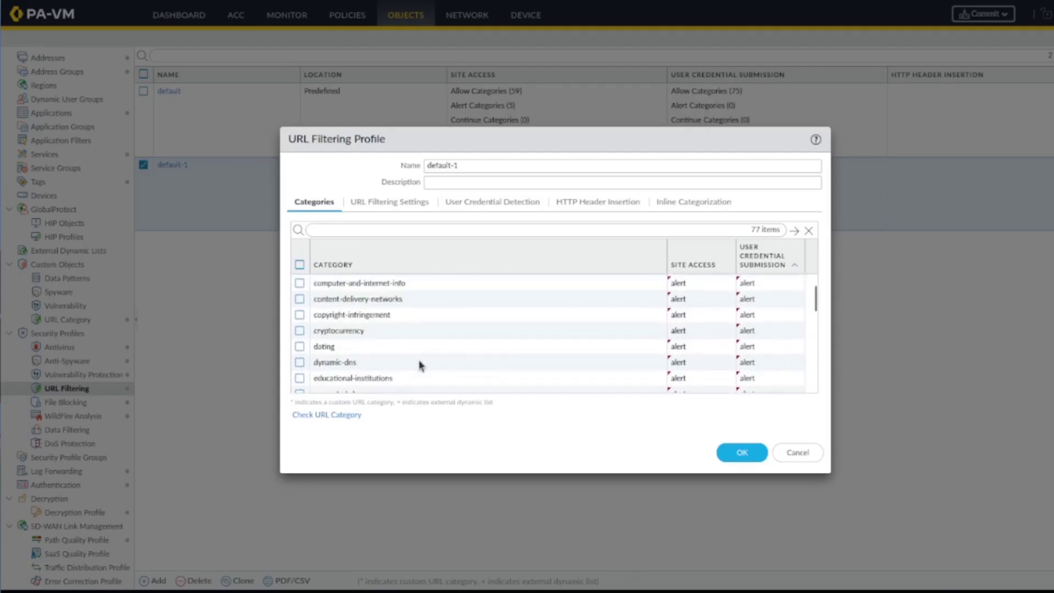
click(299, 303)
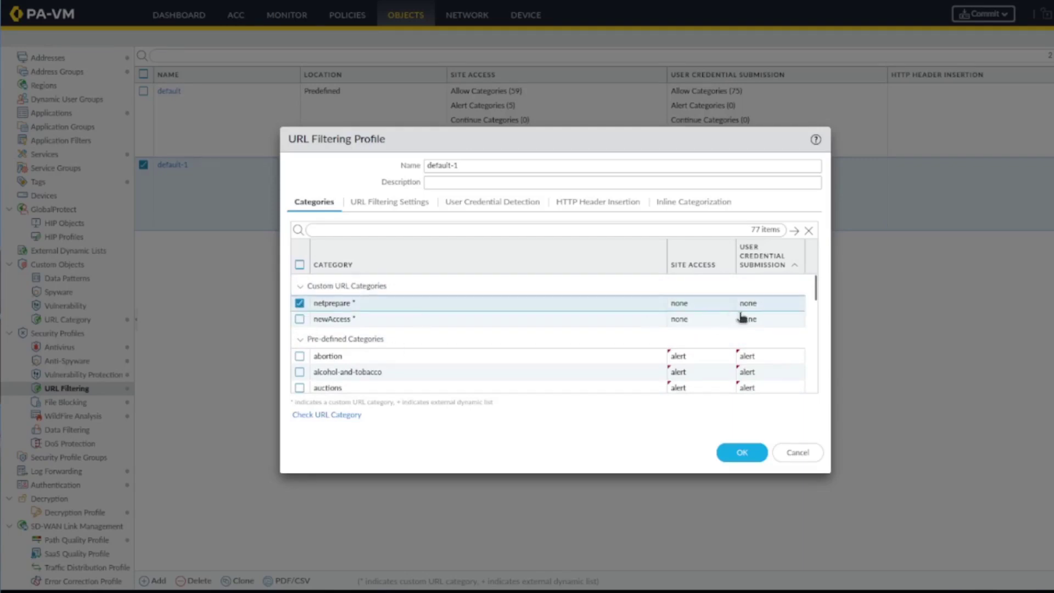
click(709, 303)
click(684, 351)
- Set default-1's user credential detection to Use Domain Credential Filter, review the other tabs, and save
click(742, 452)
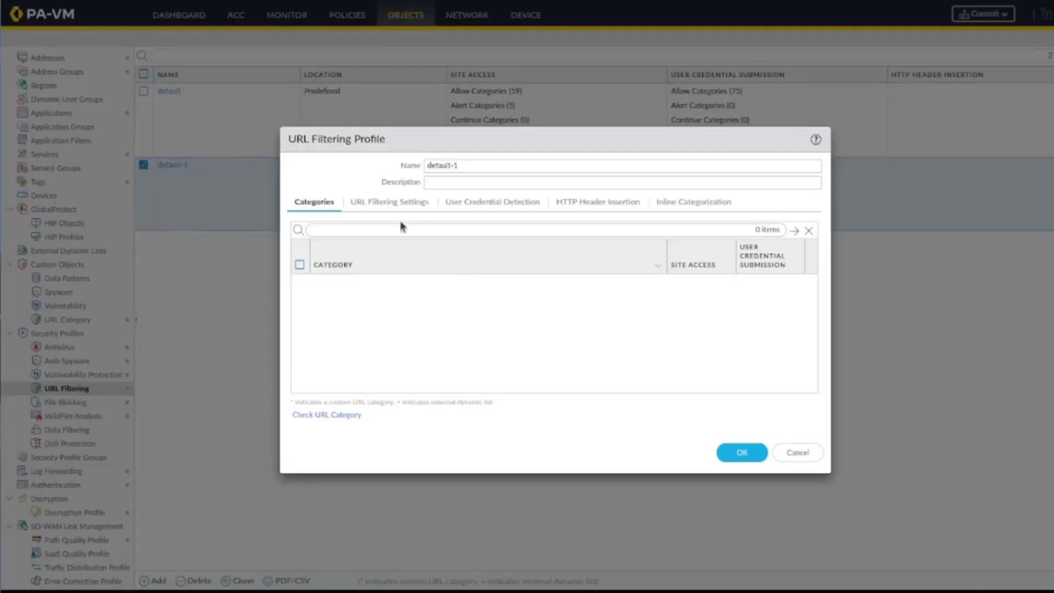
click(391, 203)
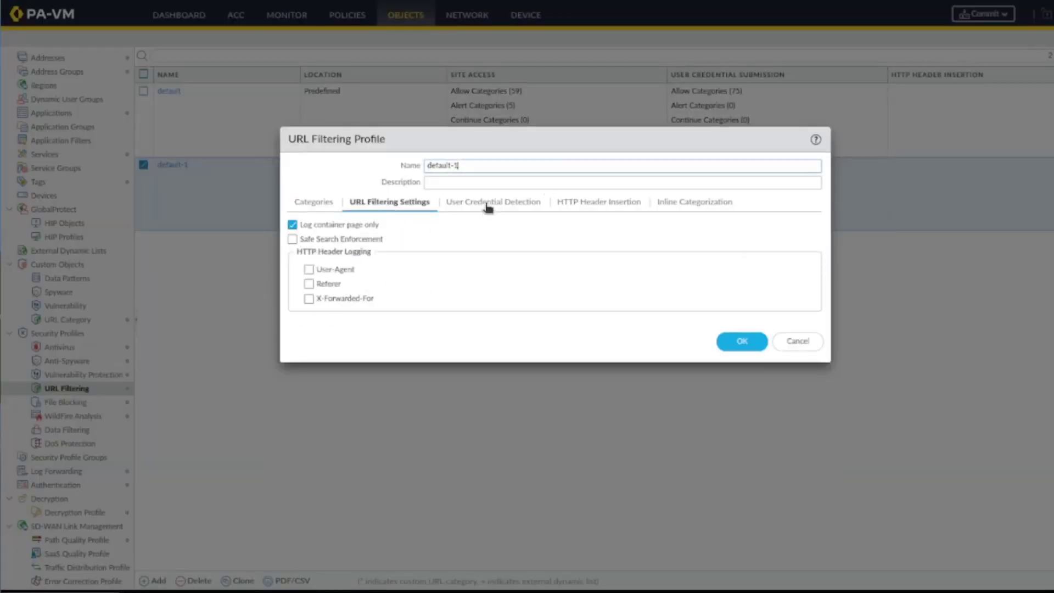
click(508, 203)
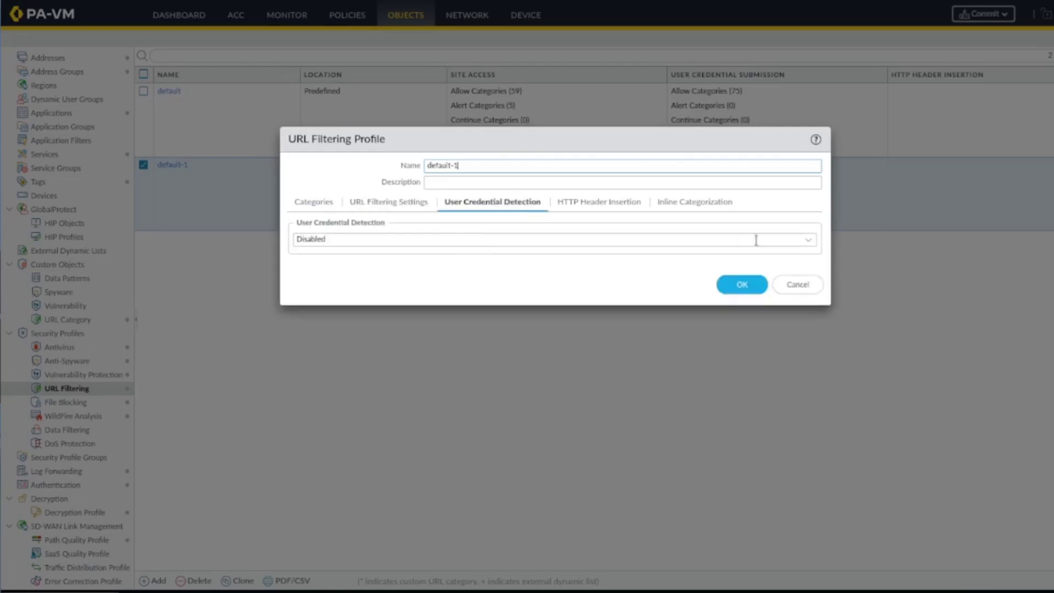
click(808, 240)
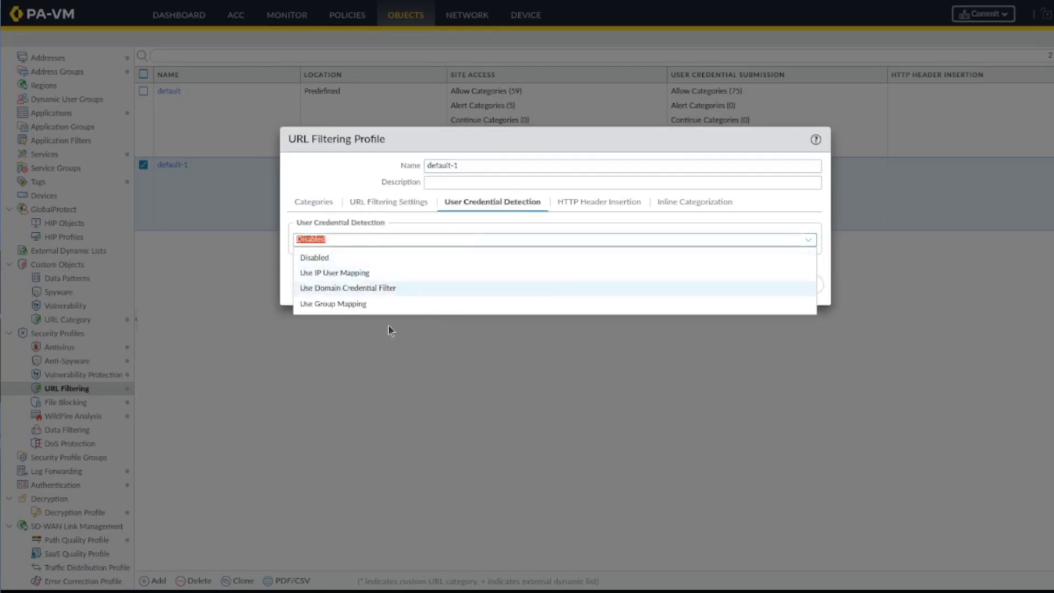
click(383, 291)
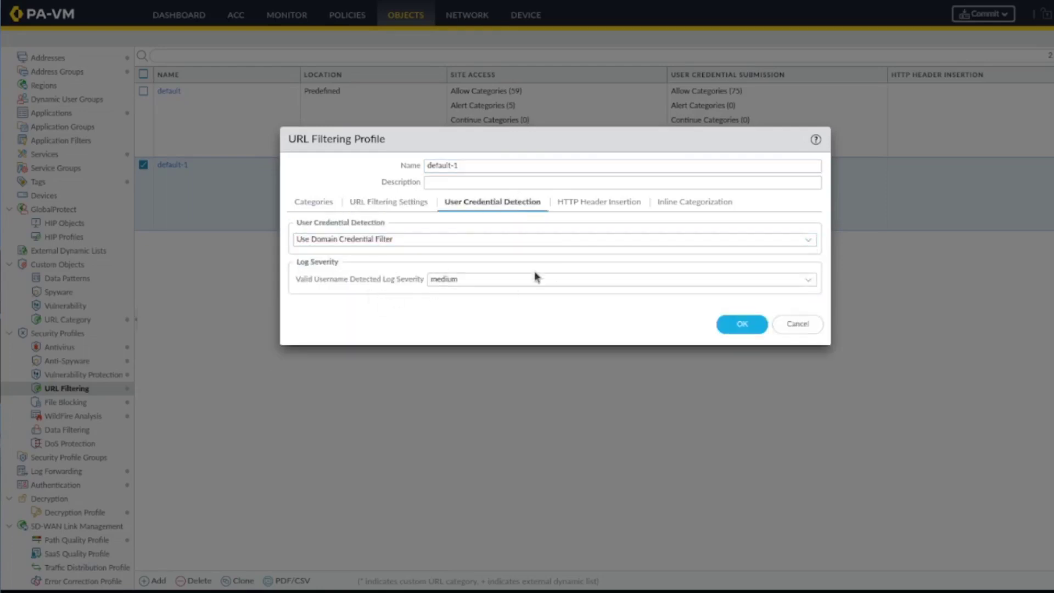
click(603, 210)
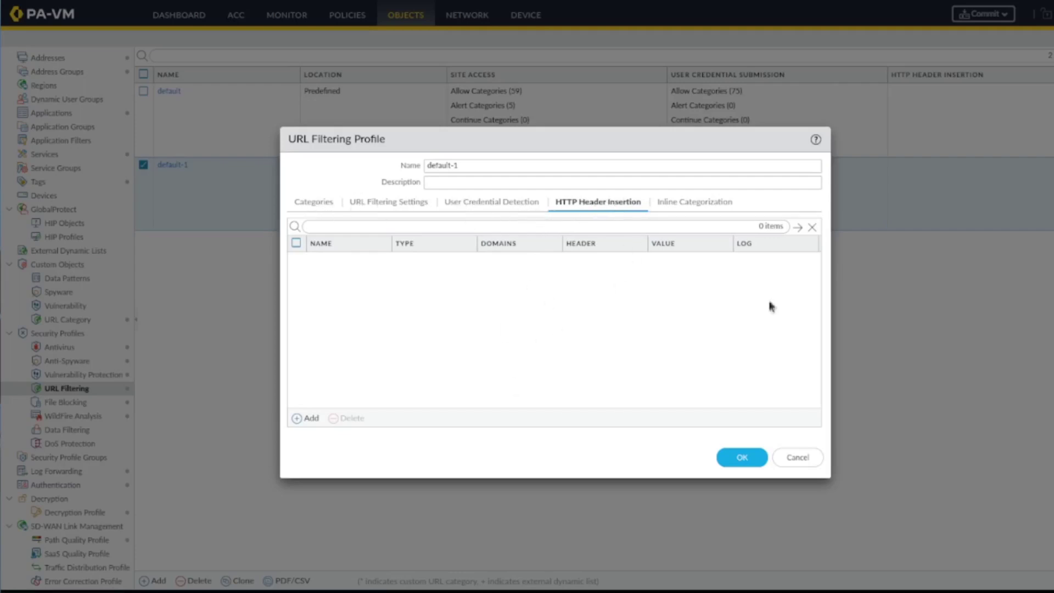
click(689, 208)
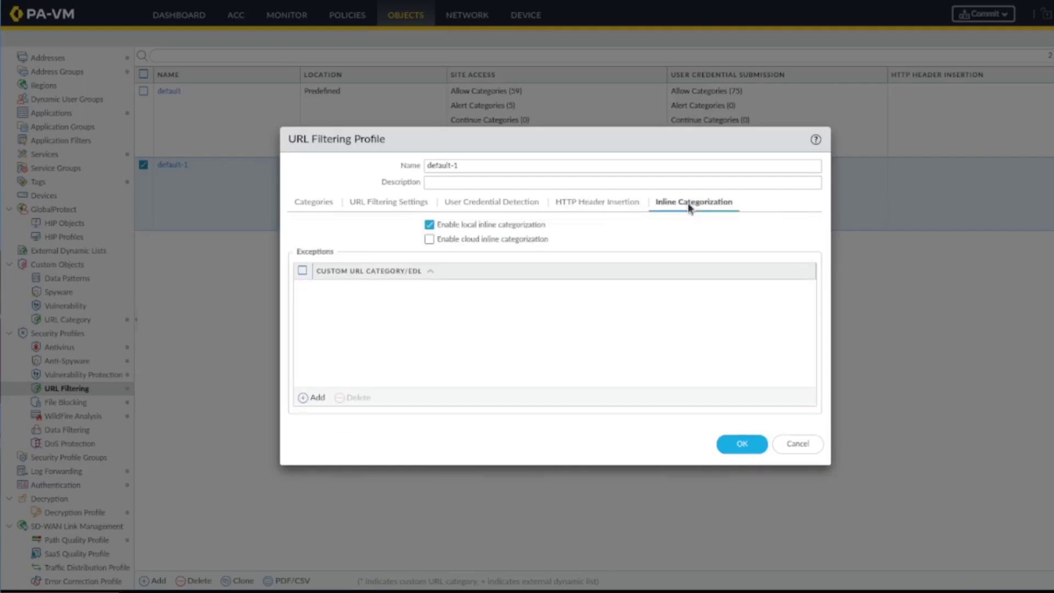
click(743, 444)
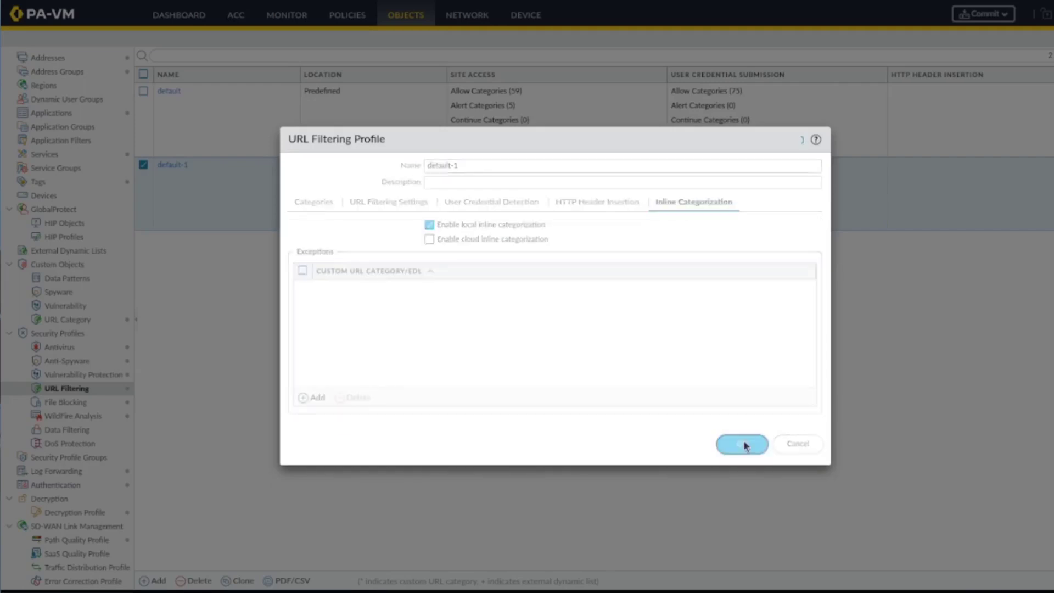
- Rename the default-1 profile by deleting its trailing 1, save it, and start a commit
click(178, 166)
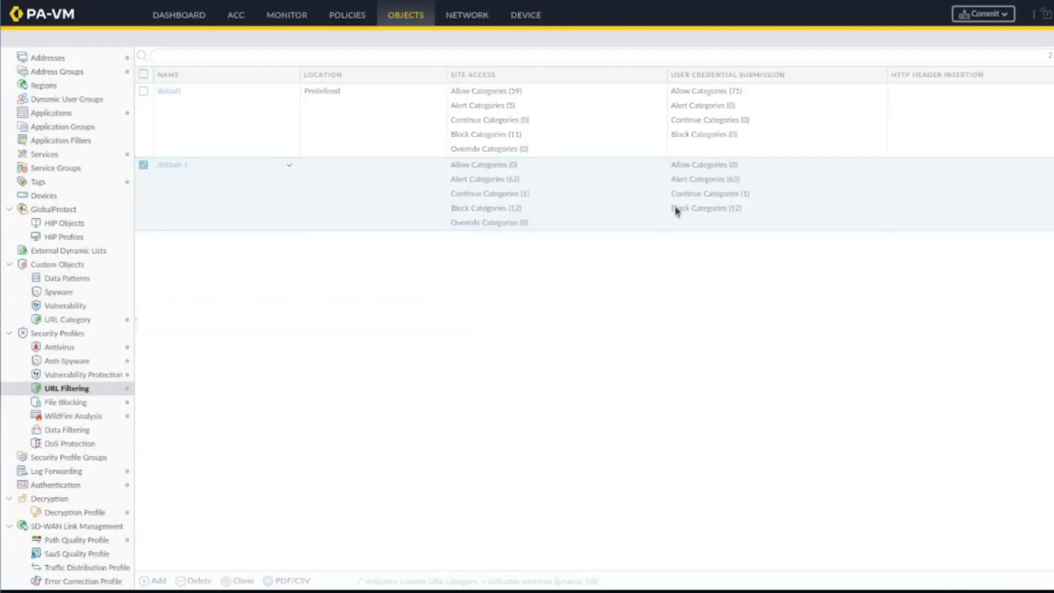
click(536, 168)
key(ctrl+a)
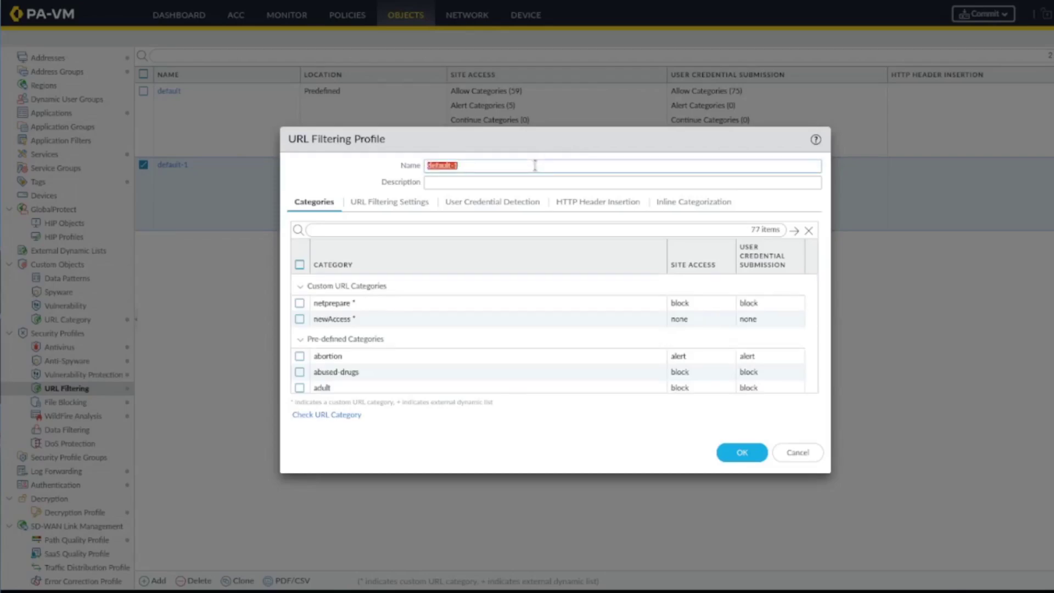
key(End)
key(BackSpace)
click(742, 452)
click(980, 14)
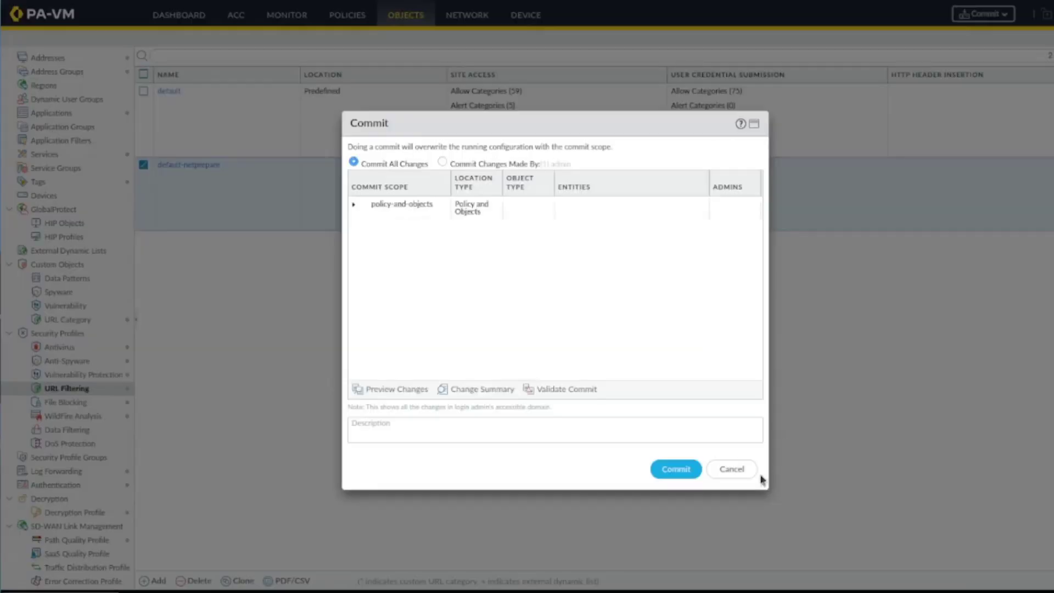
click(675, 469)
- Disable security rules 1 and 2 and open the internet-WebAccess rule
click(344, 15)
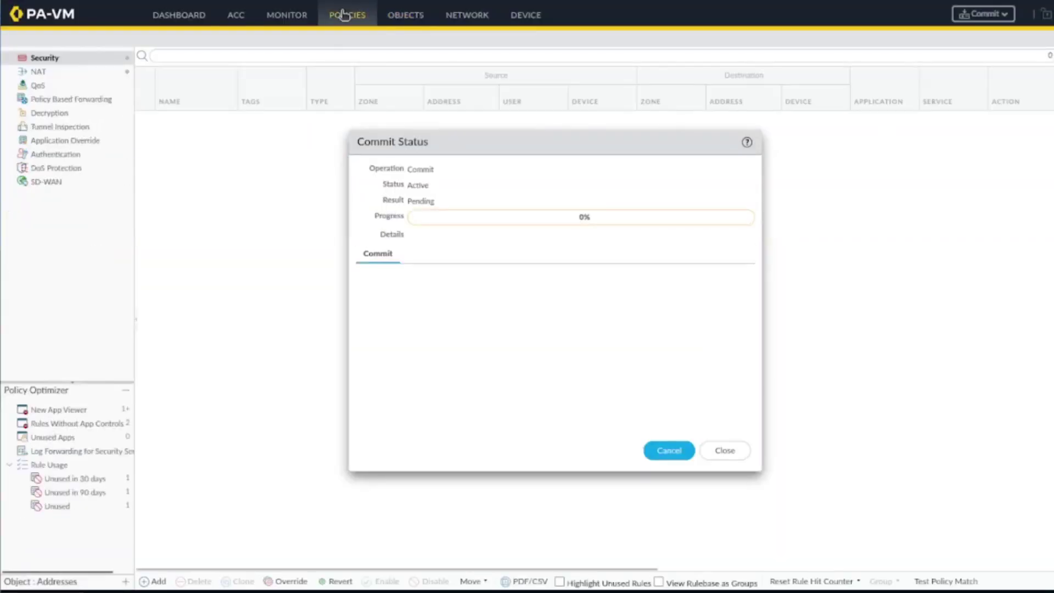
click(150, 134)
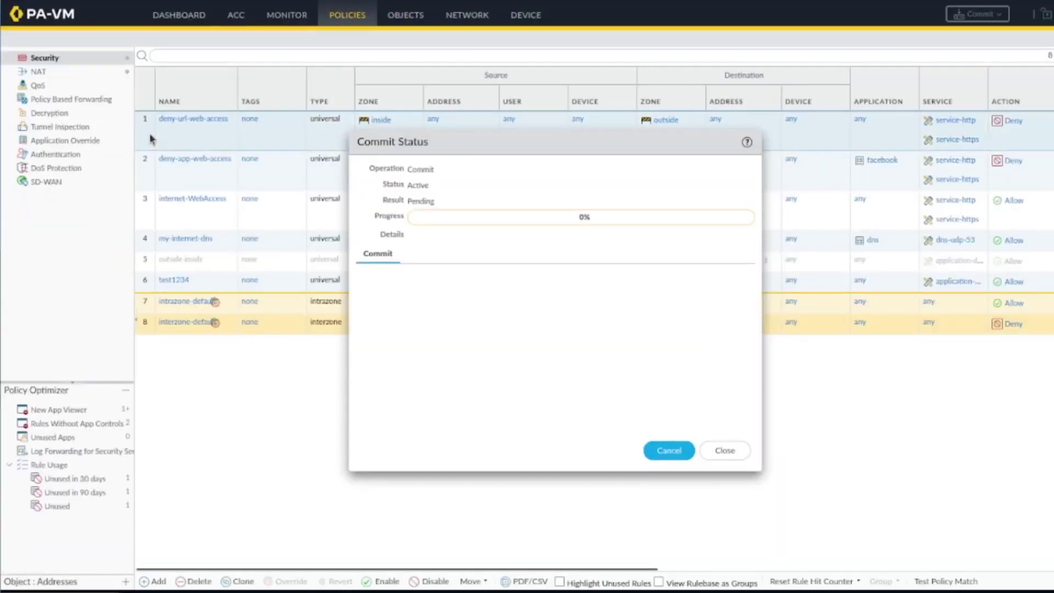
ctrl+click(149, 153)
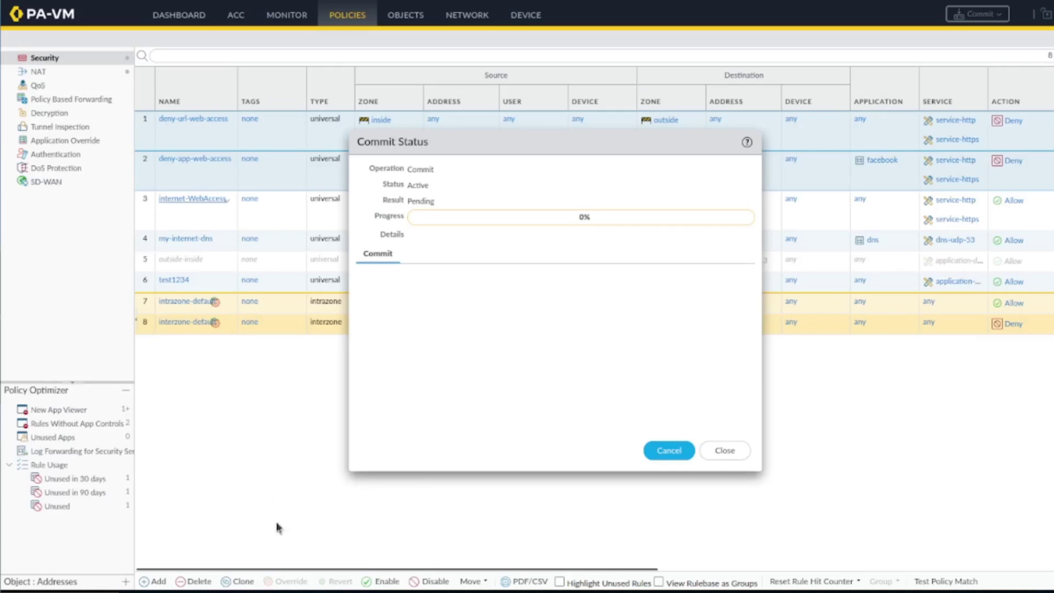
click(422, 581)
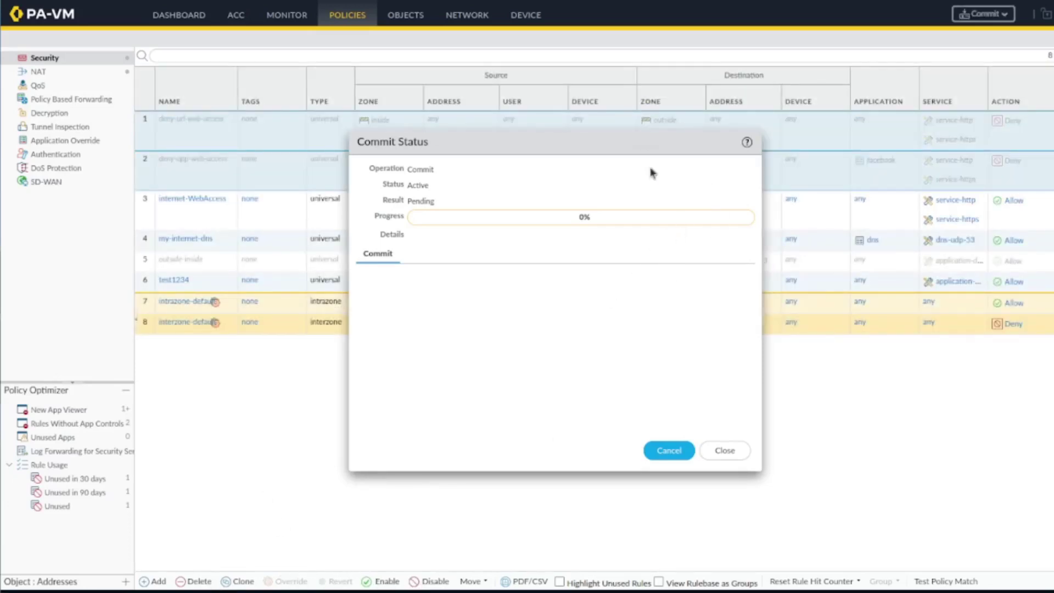
click(172, 222)
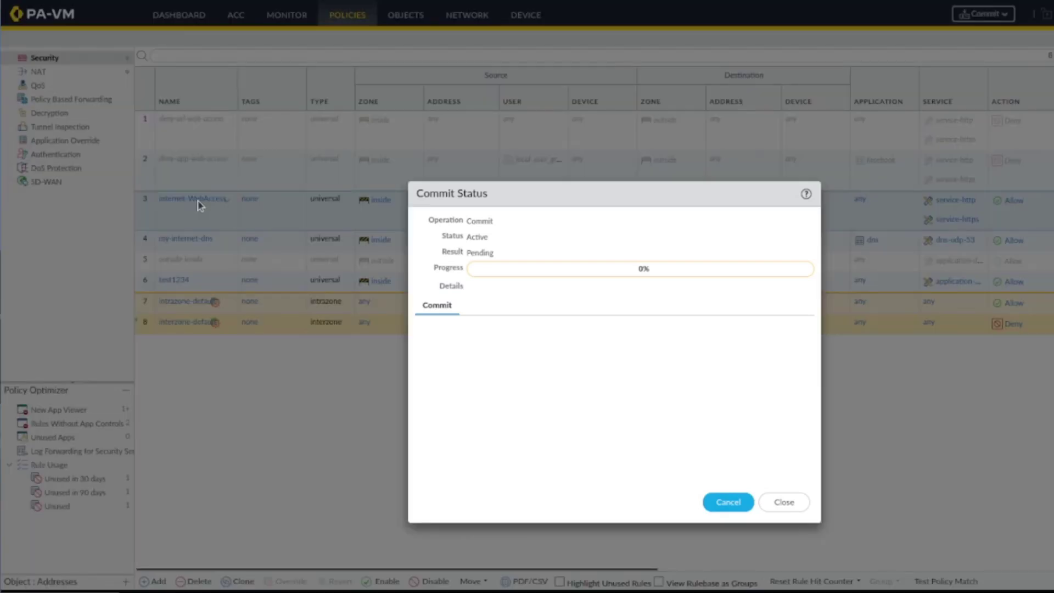
click(200, 205)
- Set internet-WebAccess's Profile Type to Profiles with URL Filtering default-netprepare
click(486, 209)
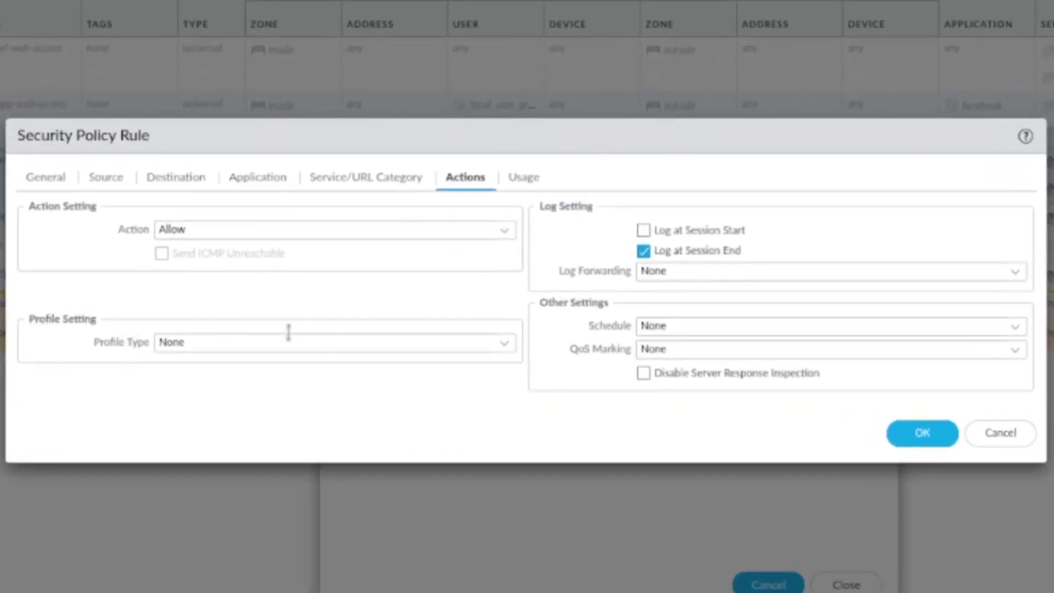
click(508, 344)
click(447, 368)
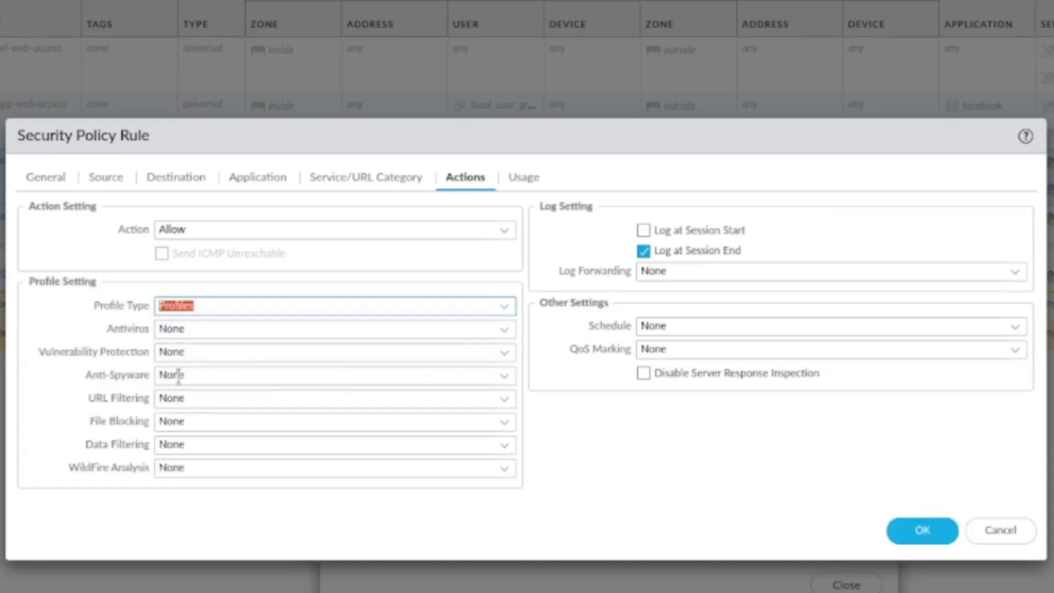
click(510, 406)
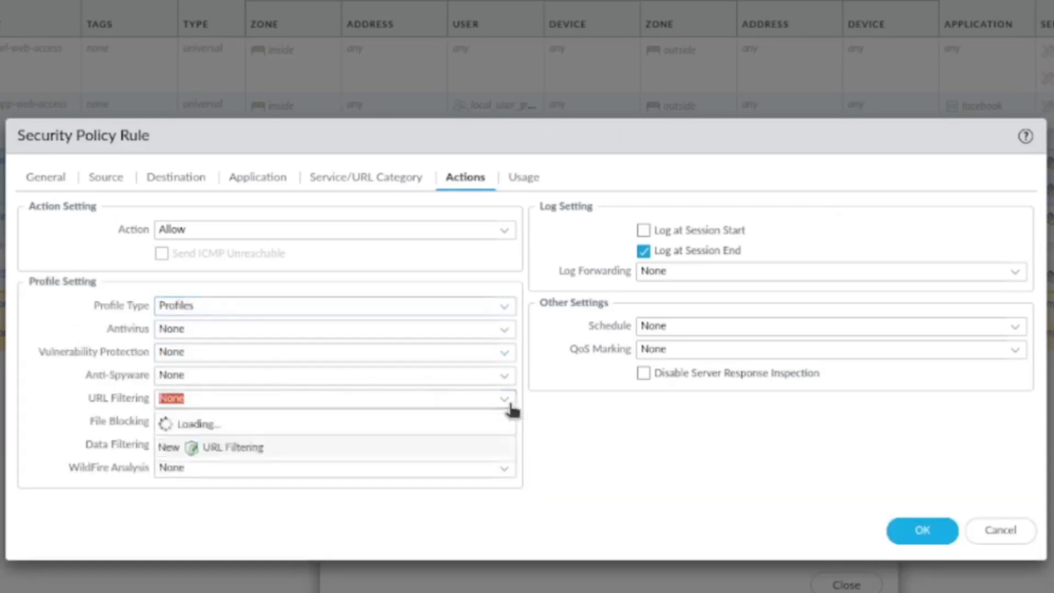
click(392, 464)
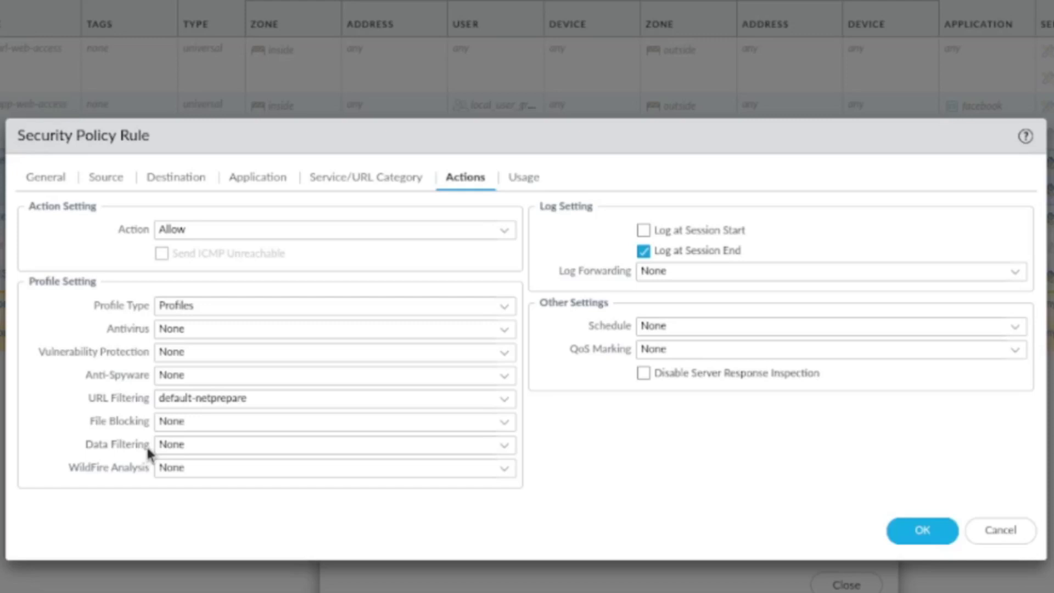
- Save the rule, dismiss the completed commit status, and begin another commit
click(926, 529)
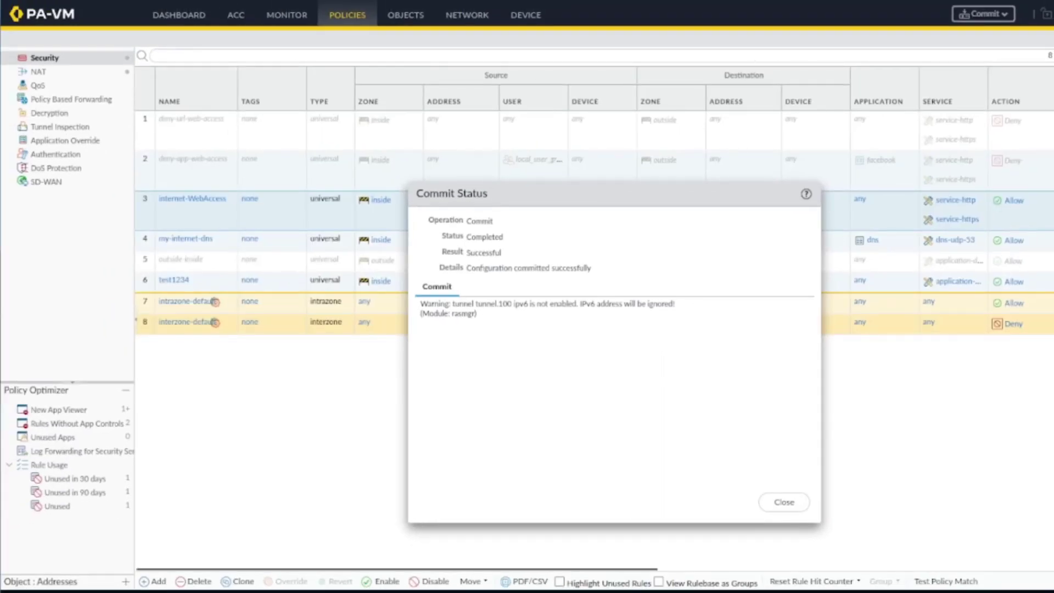
click(784, 502)
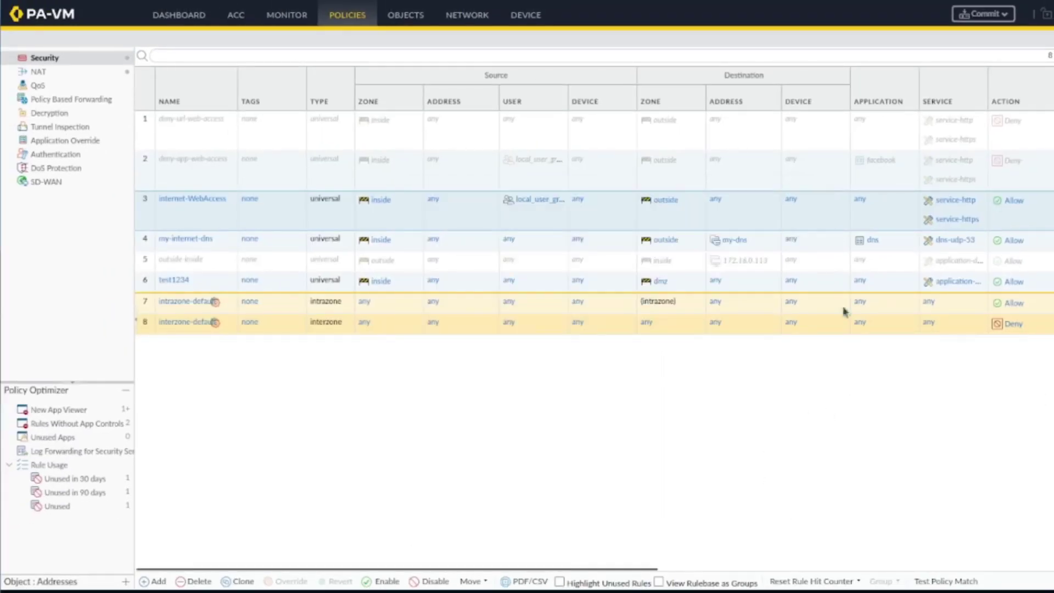
click(985, 15)
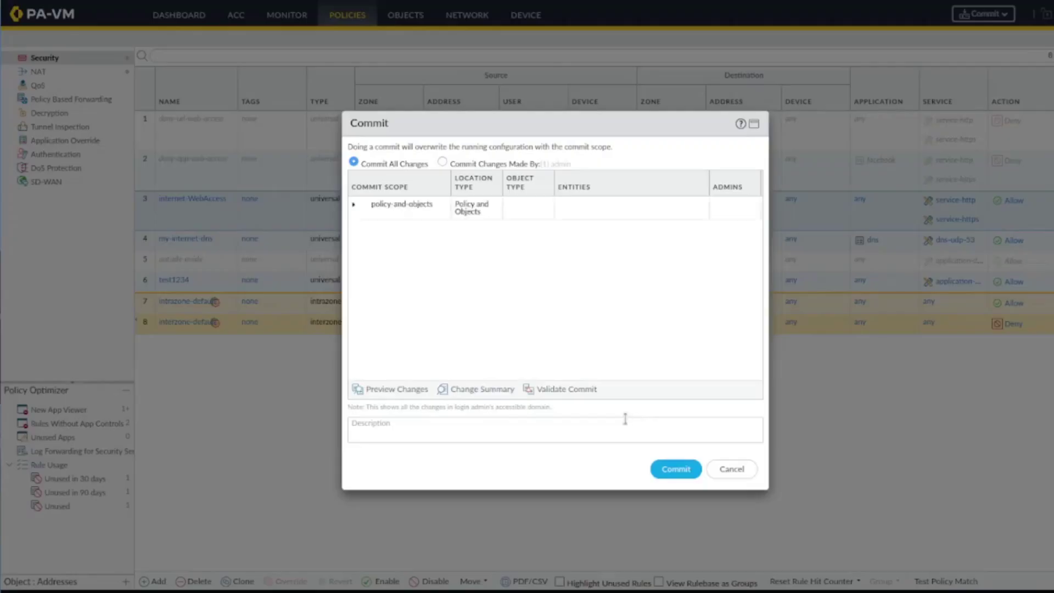
click(676, 469)
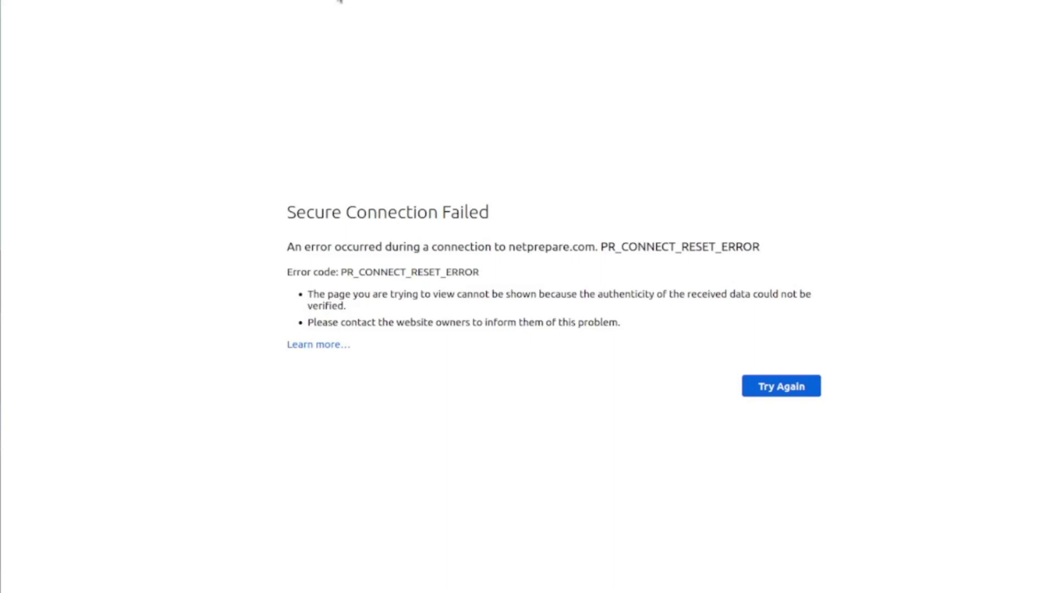
click(340, 1)
key(Return)
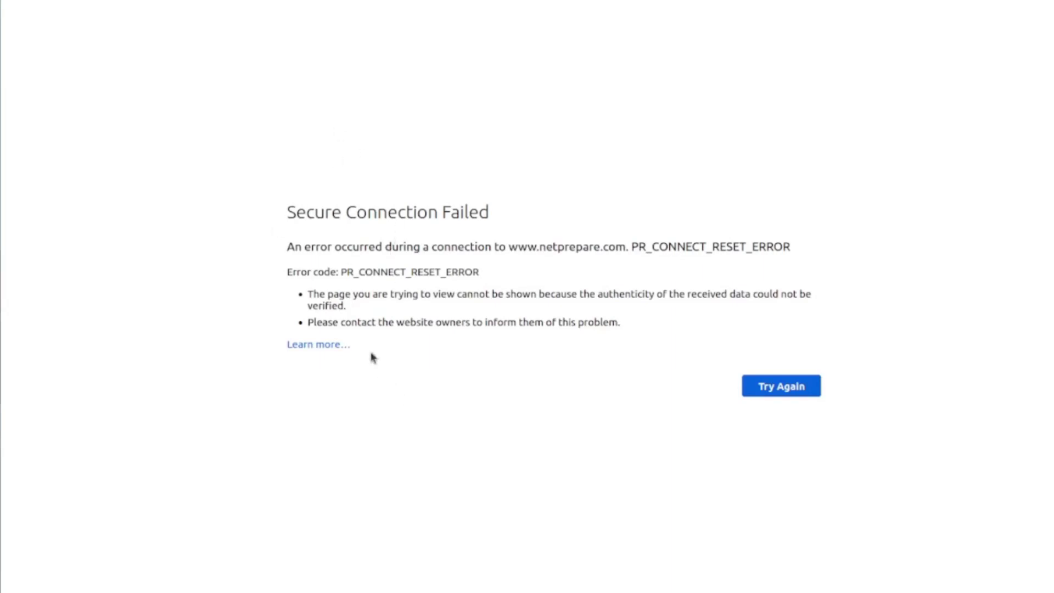
- Select the Secure Connection Failed error text on the netprepare.com page
drag(372, 357, 278, 214)
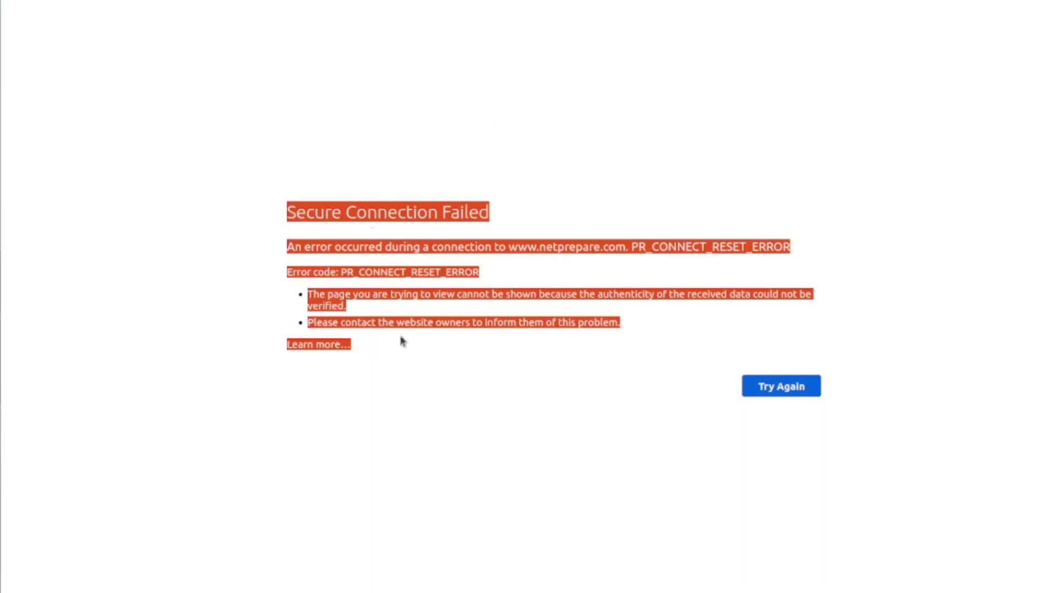
click(315, 207)
triple_click(380, 214)
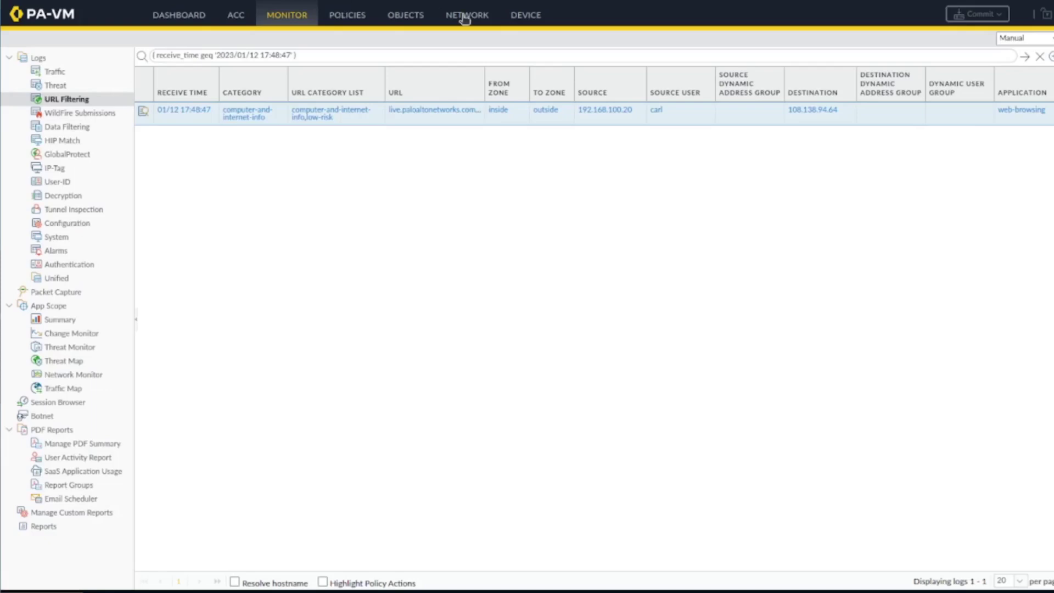
- Export the predefined URL Filtering Safe Search Block Page from Device > Response Pages
click(463, 16)
click(516, 15)
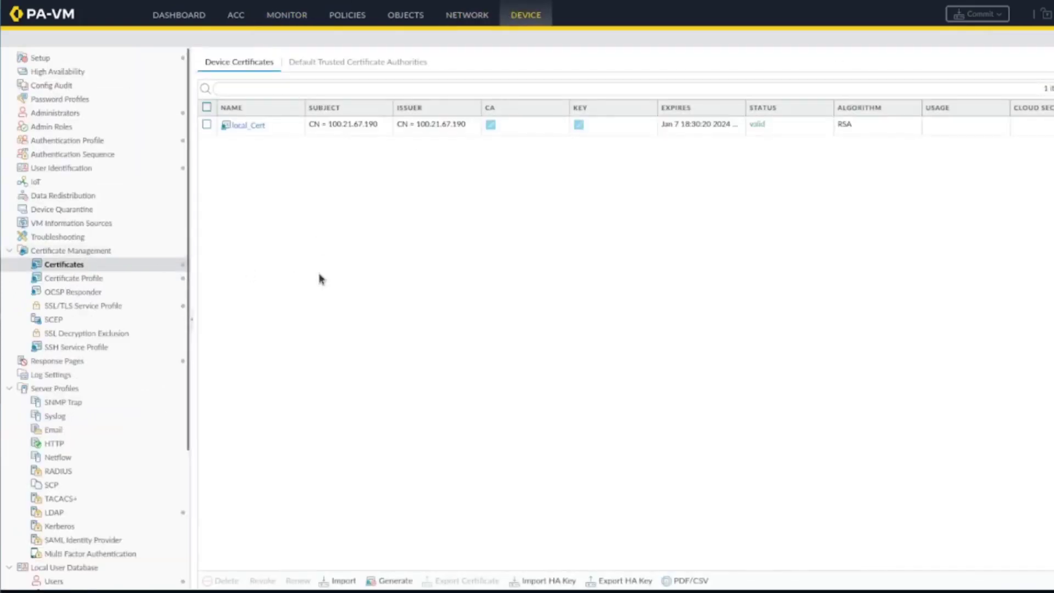
click(88, 360)
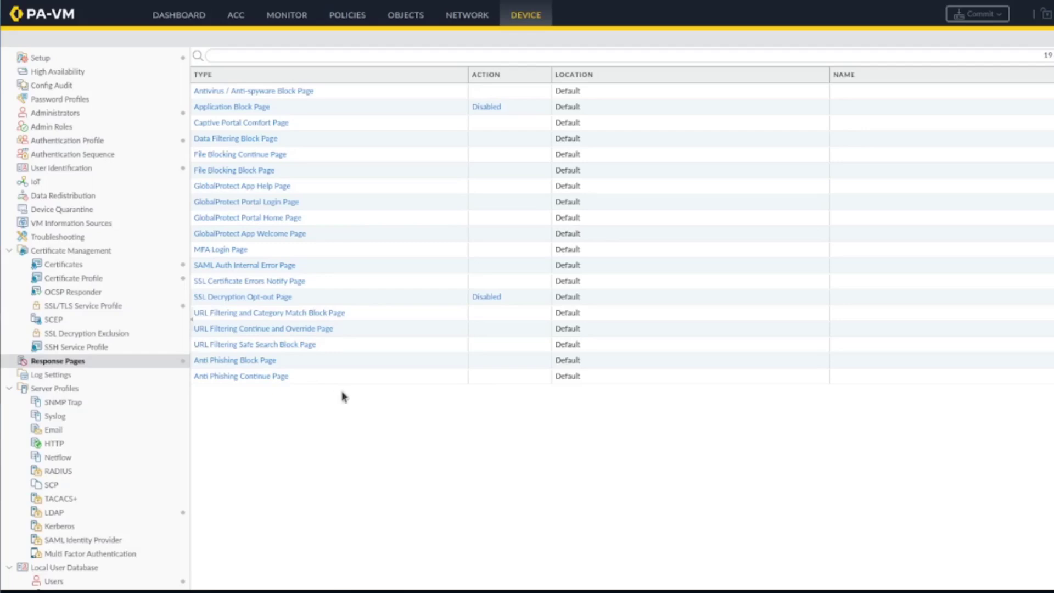
click(609, 380)
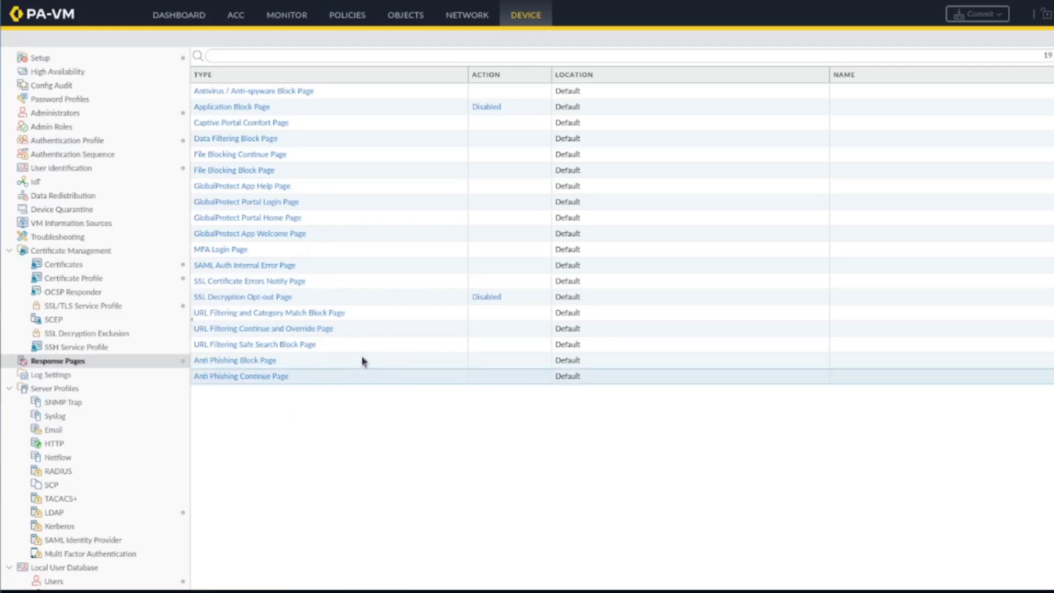
click(306, 346)
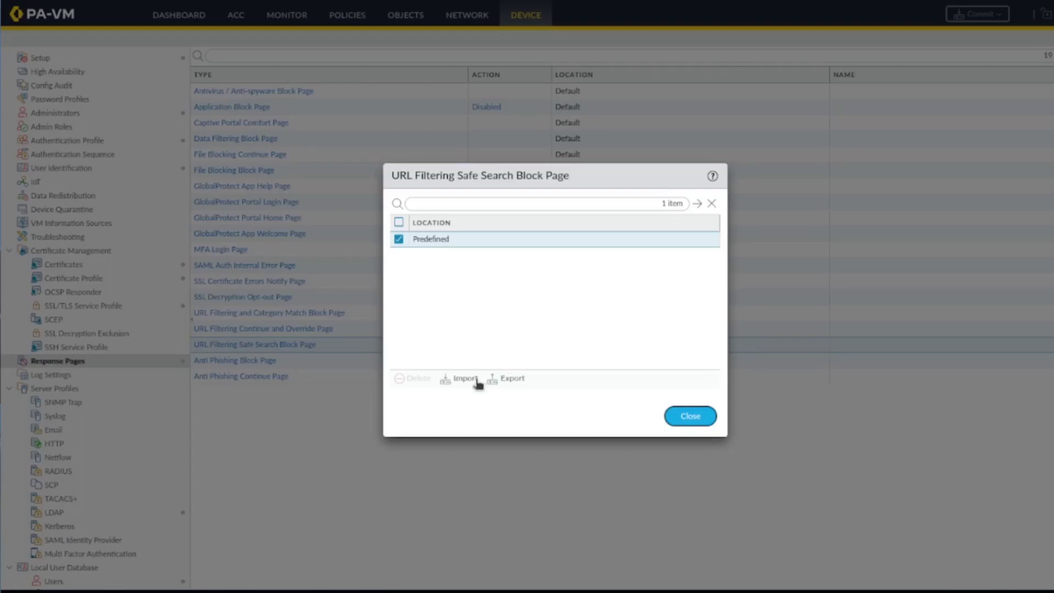
click(509, 381)
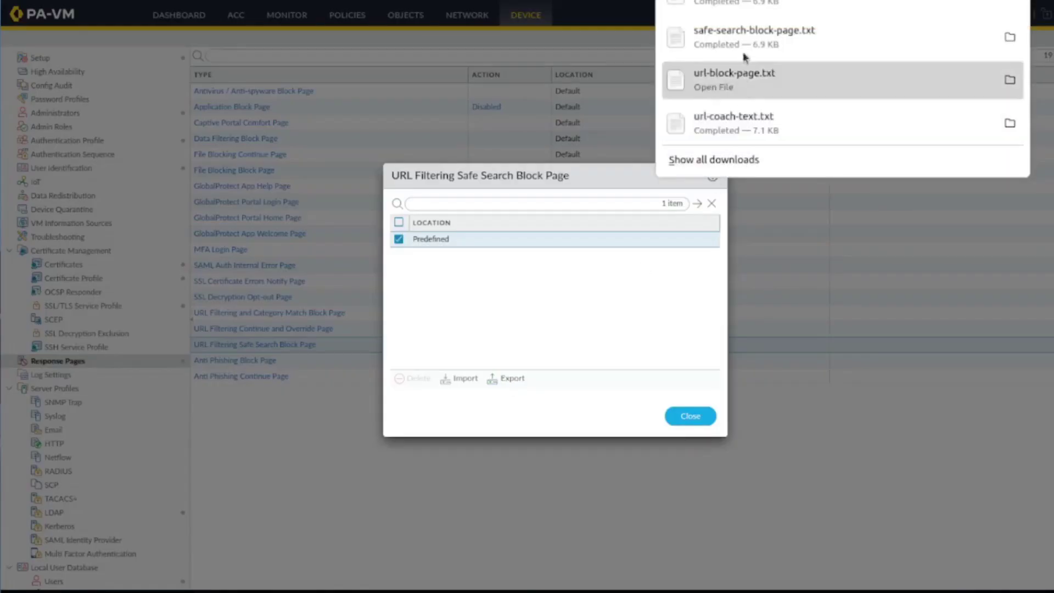
click(790, 48)
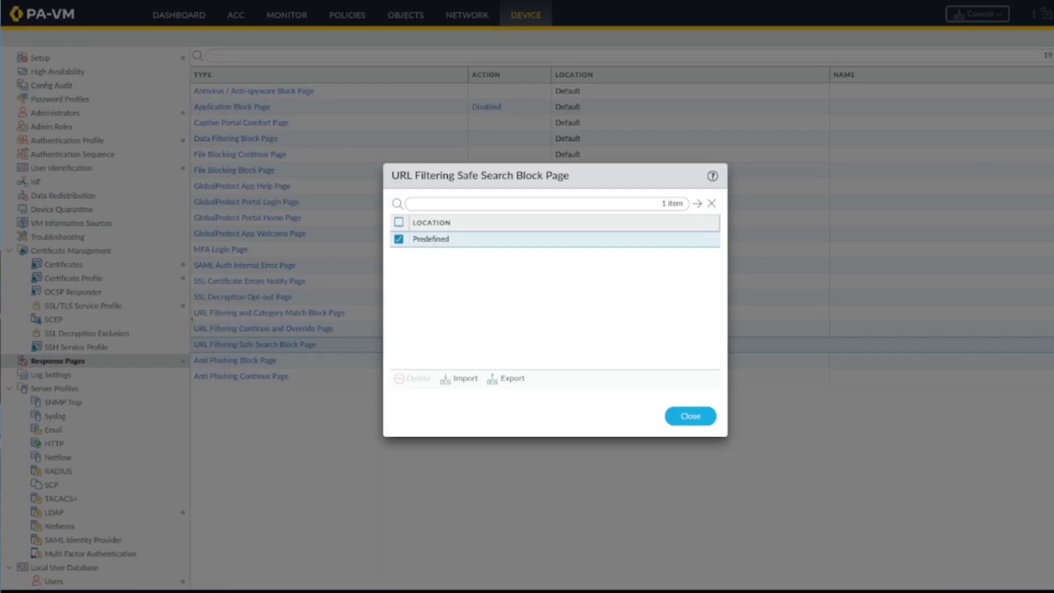
scroll(587, 258, down, 15)
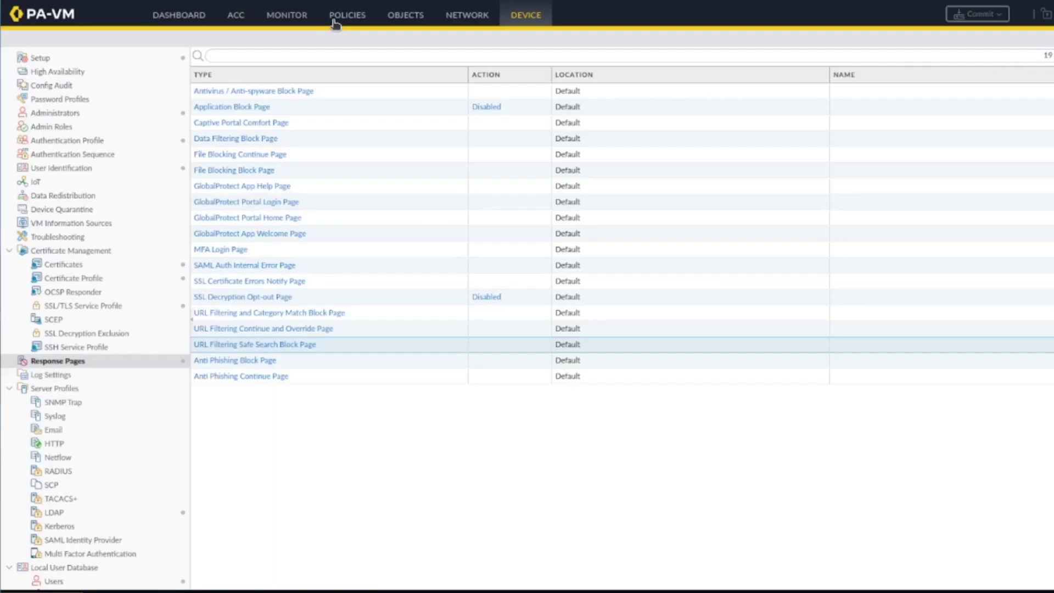
- Filter the URL Filtering logs to a netprepare URL, clear the filter, and return to URL Filtering profiles
click(302, 17)
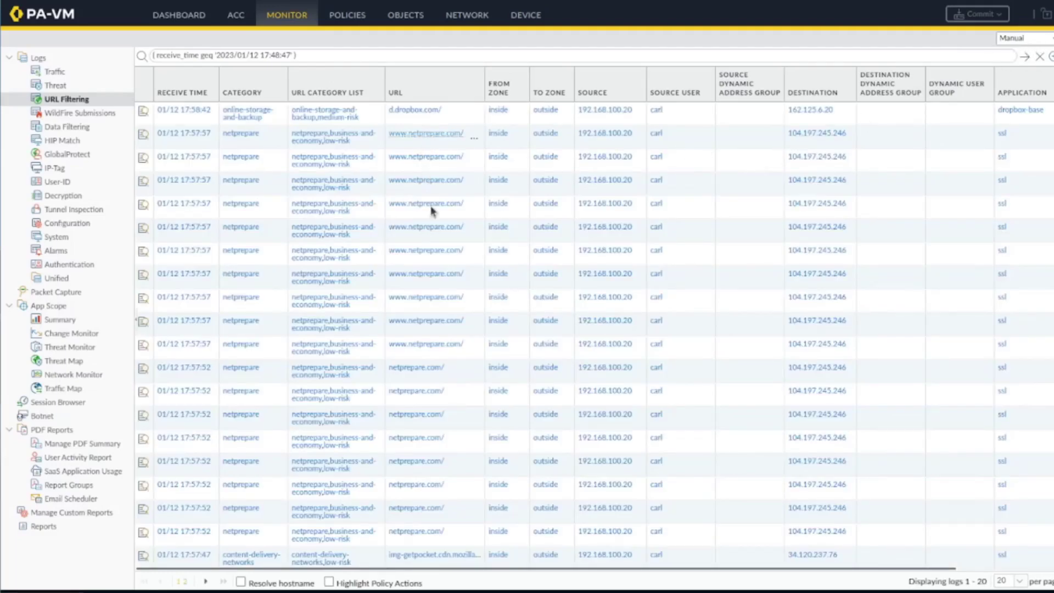
click(430, 134)
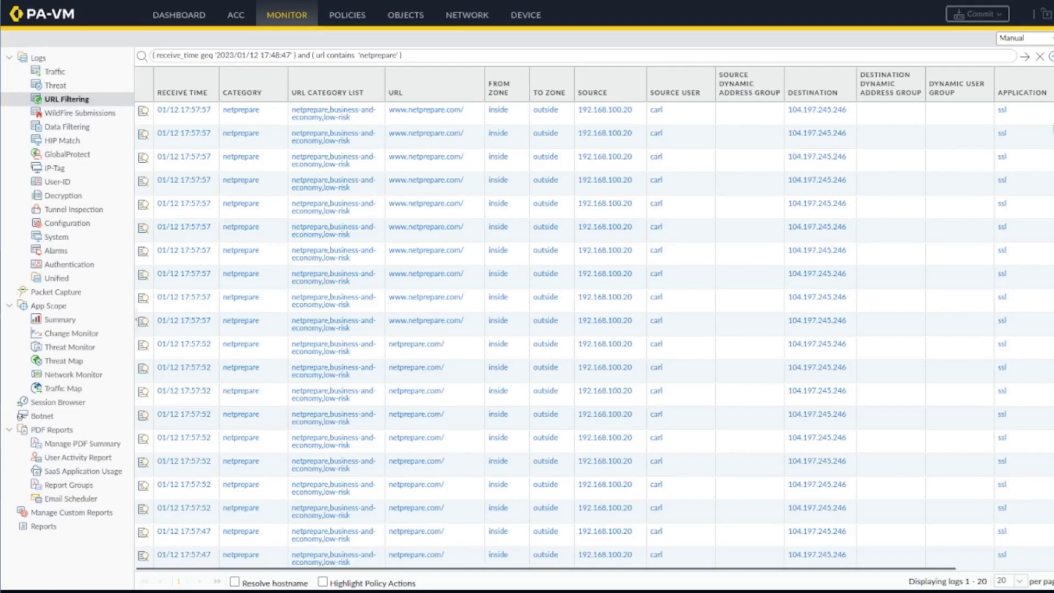
click(1039, 57)
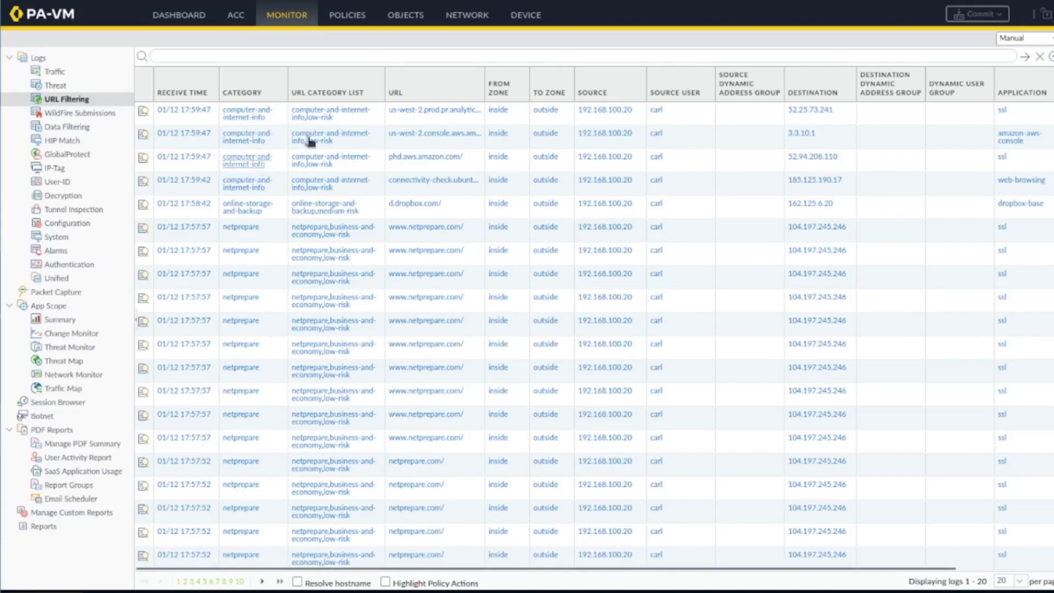
click(403, 22)
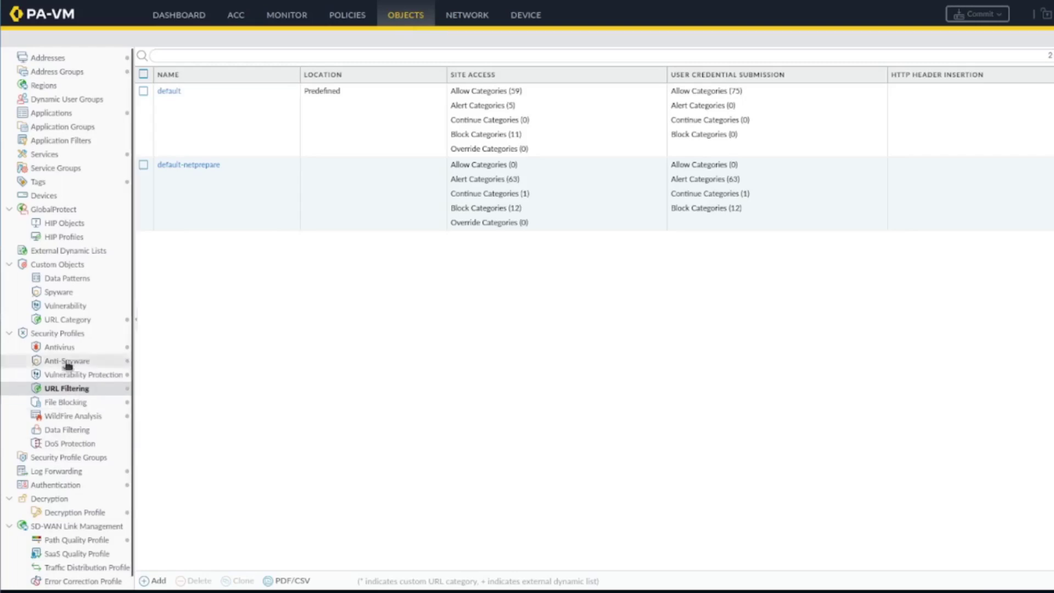
- Edit the netprepare category's wildcard entry to *.netprepare.com//blog_home and save the category
click(68, 320)
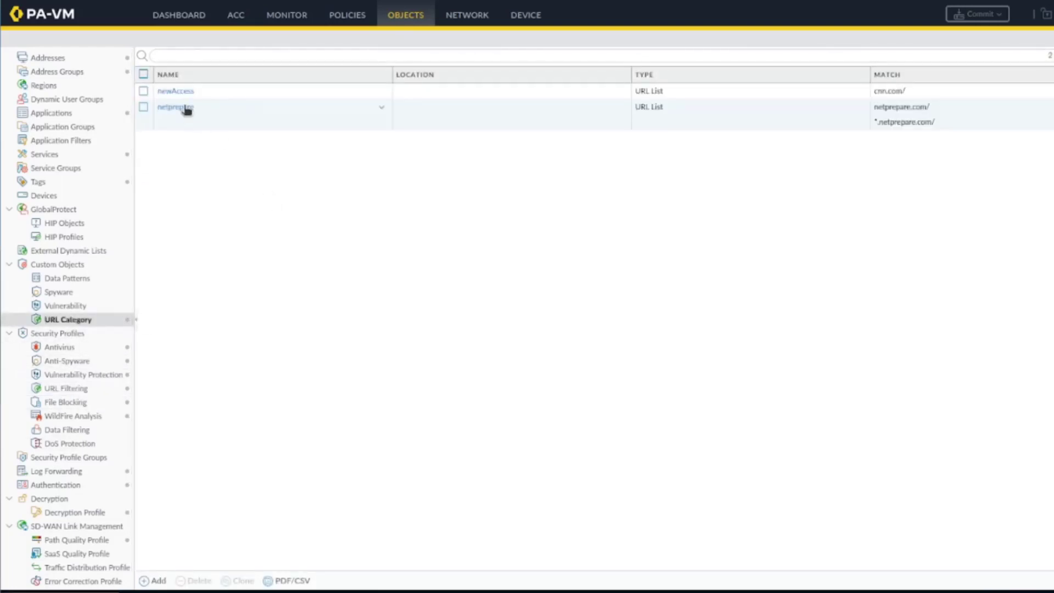
click(185, 107)
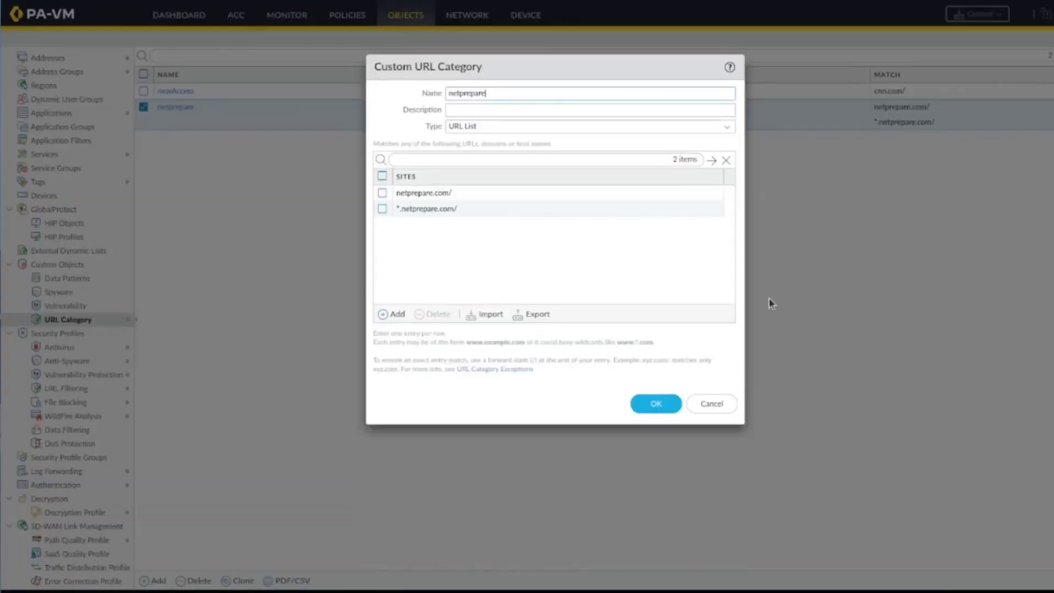
click(502, 193)
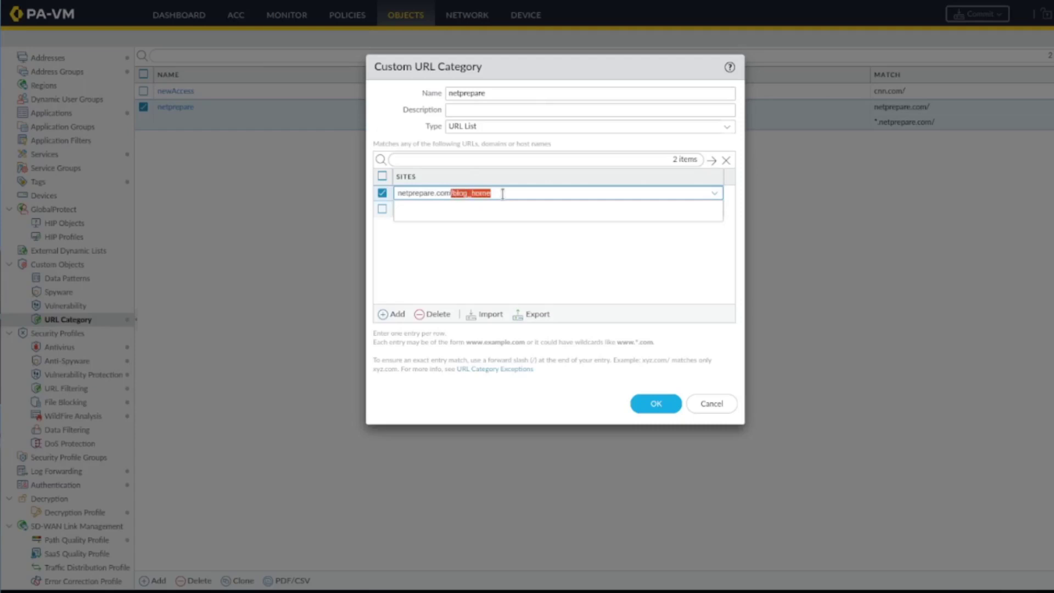
click(536, 275)
click(505, 212)
key(End)
text(blog_home)
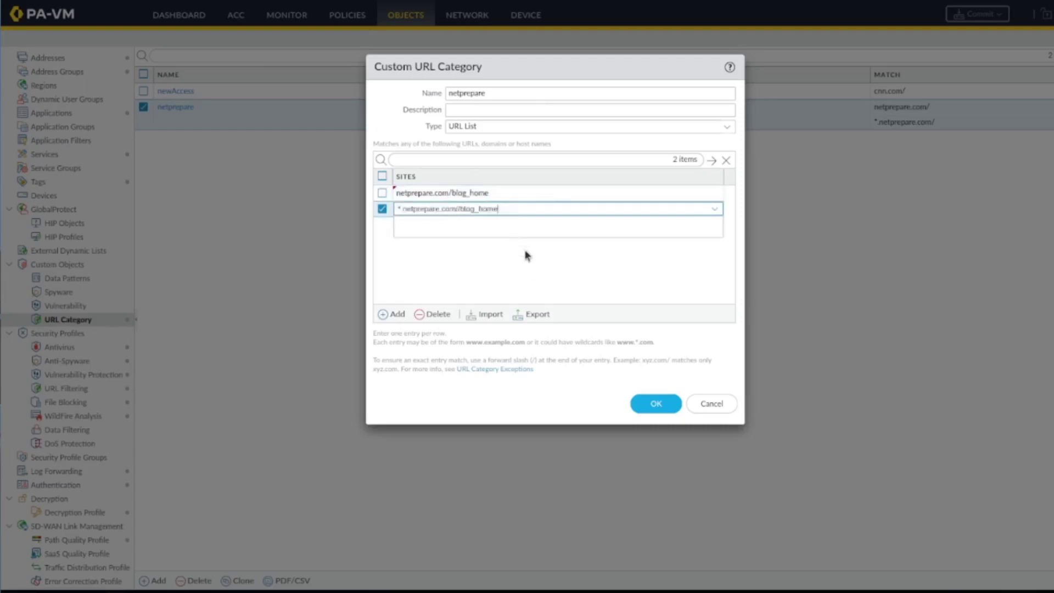
click(526, 255)
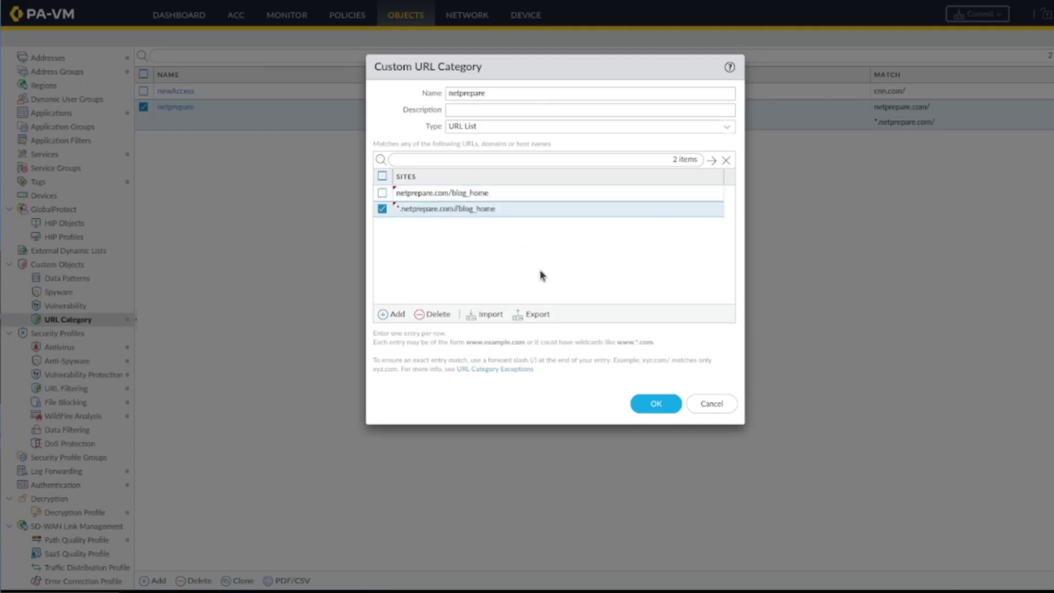
click(656, 403)
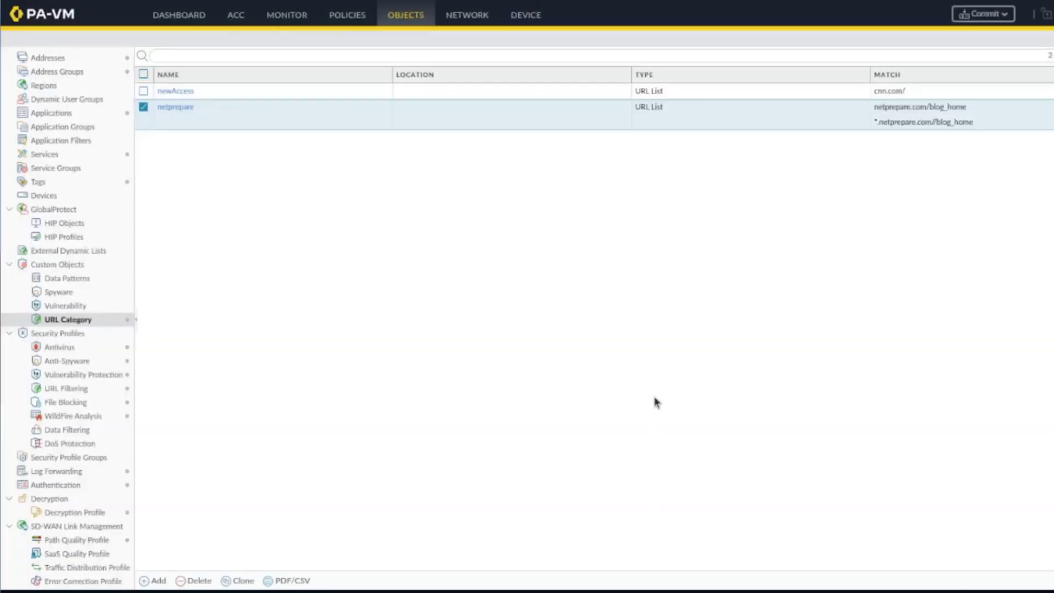
- Remove the extra slash to get *.netprepare.com/blog_home, save the category, and commit
click(187, 107)
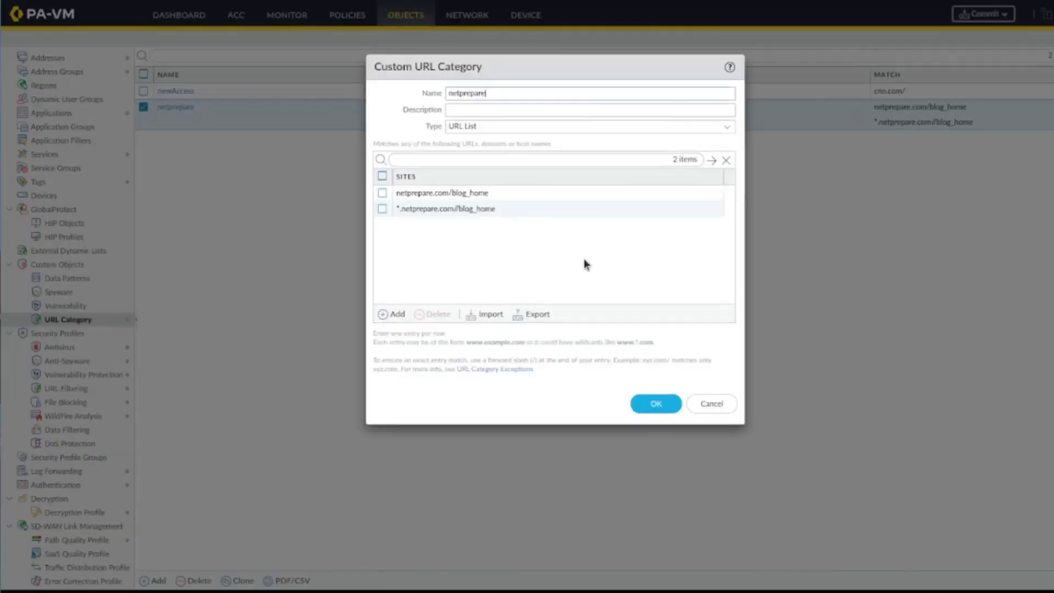
click(482, 208)
click(481, 209)
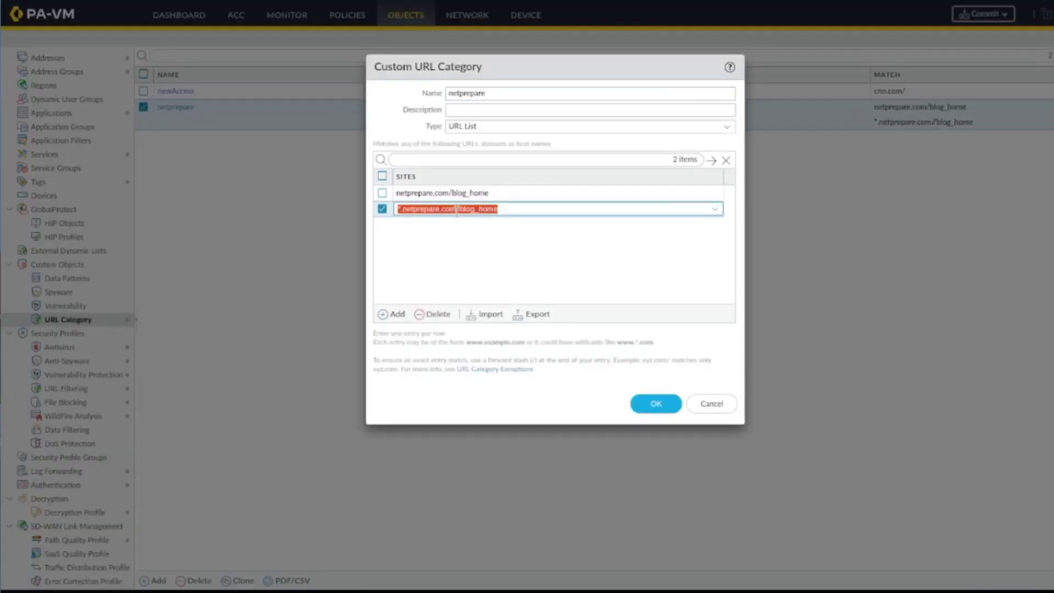
key(BackSpace)
click(525, 266)
click(656, 404)
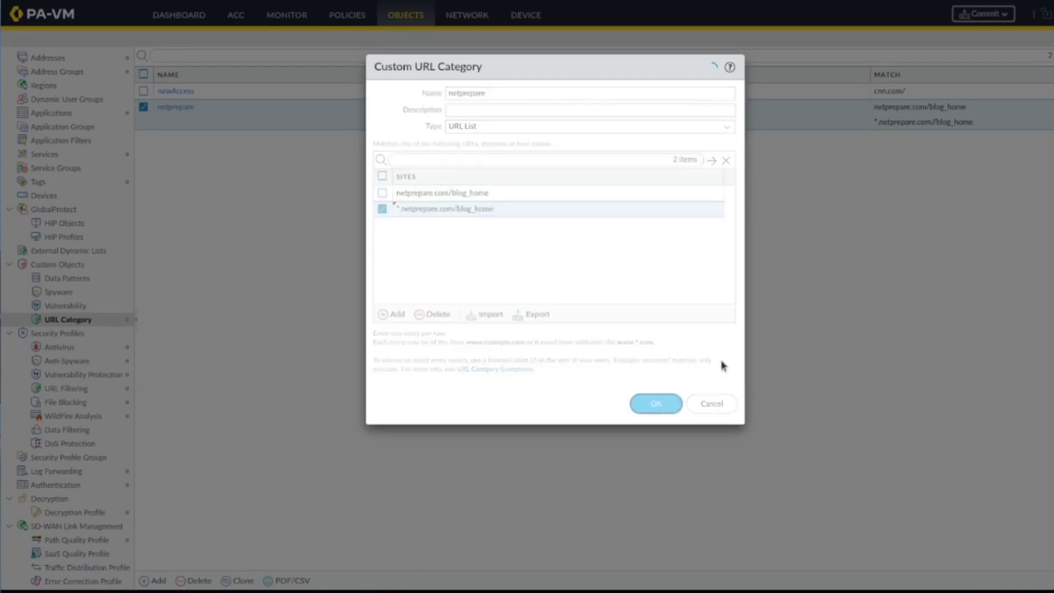
click(982, 13)
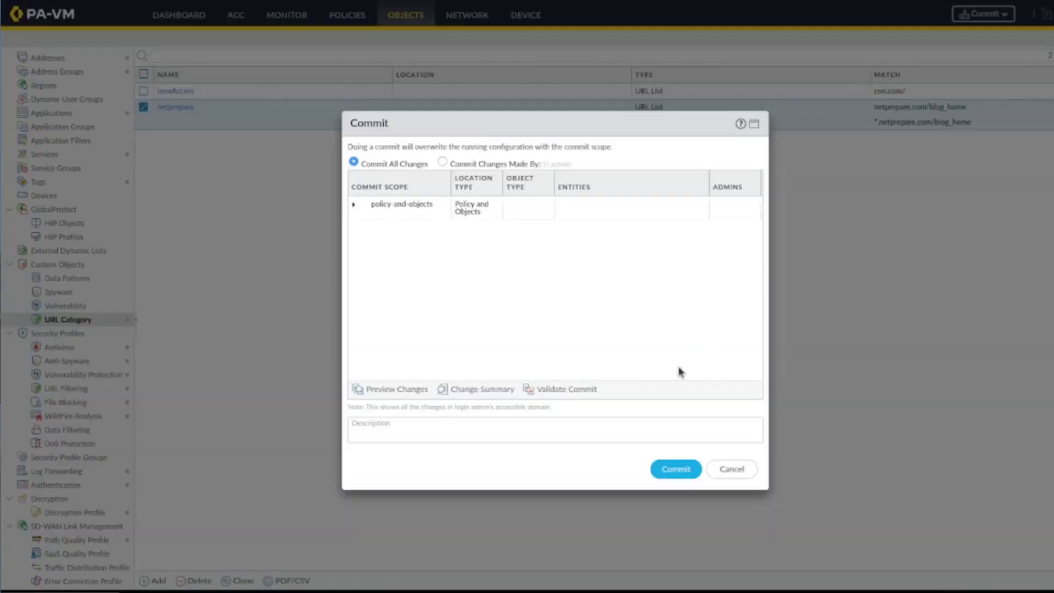
click(675, 467)
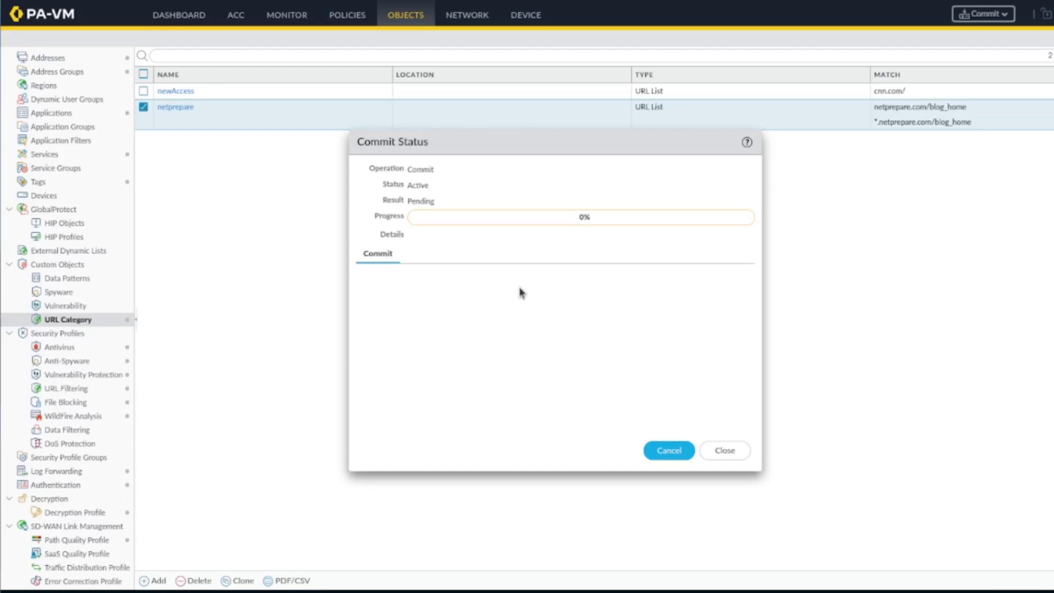
- In default-netprepare, set netprepare Site Access and User Credential Submission to continue and save
click(95, 389)
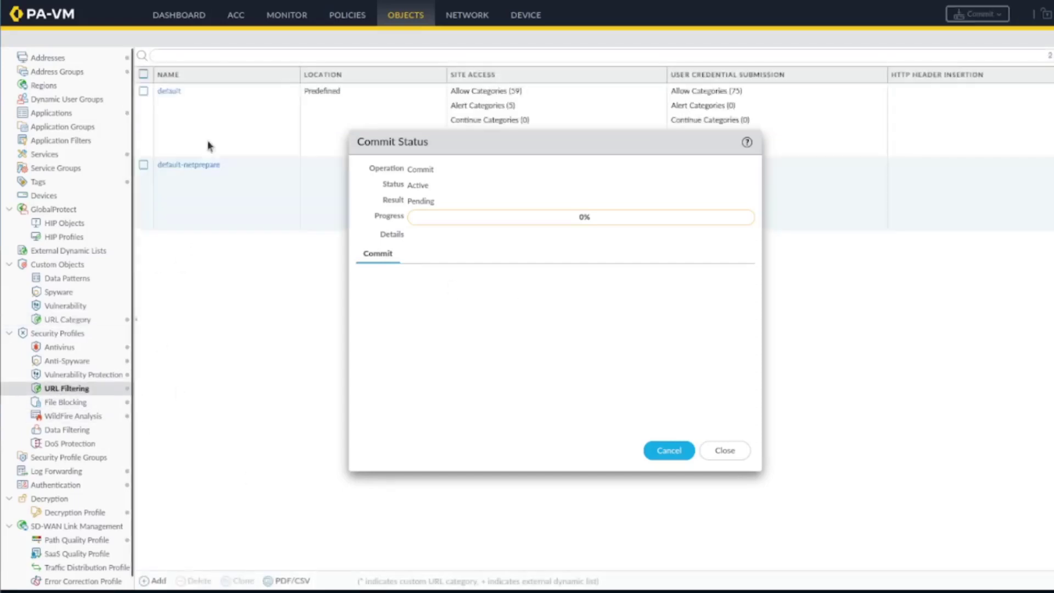
click(196, 167)
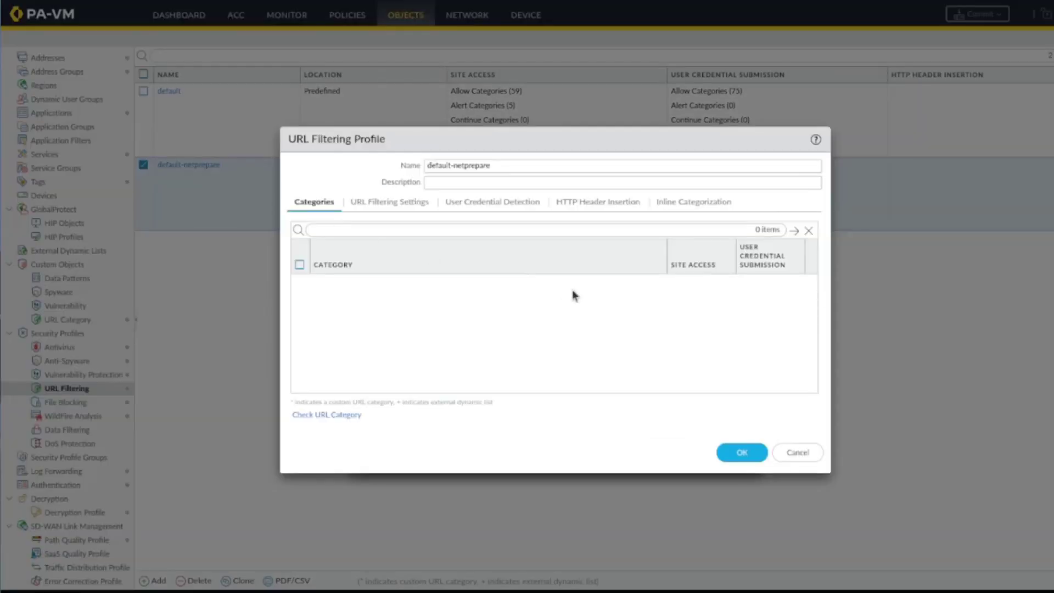
click(693, 305)
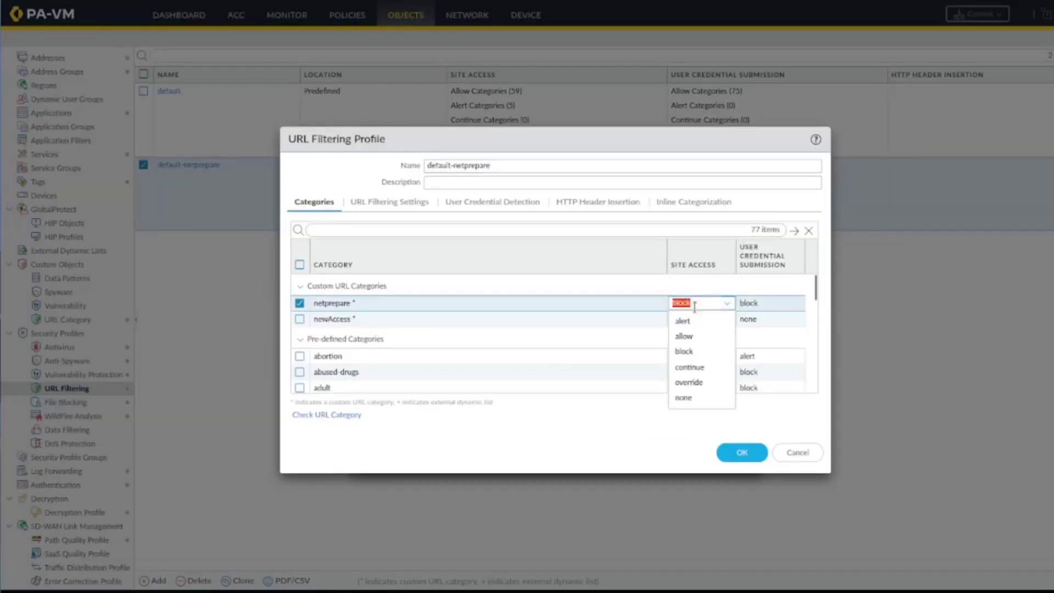
click(695, 377)
click(767, 305)
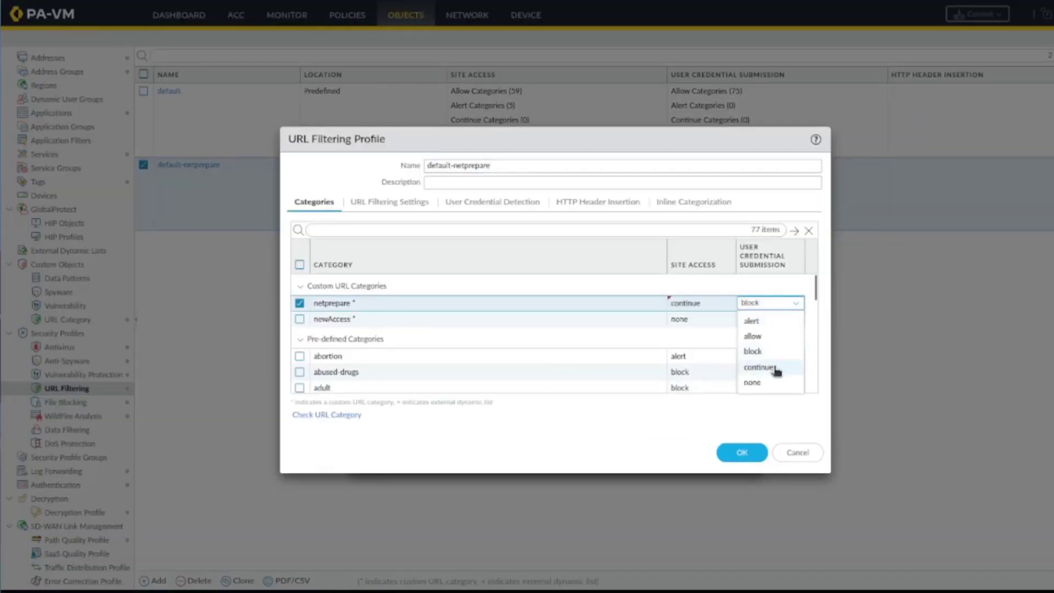
click(759, 366)
click(742, 451)
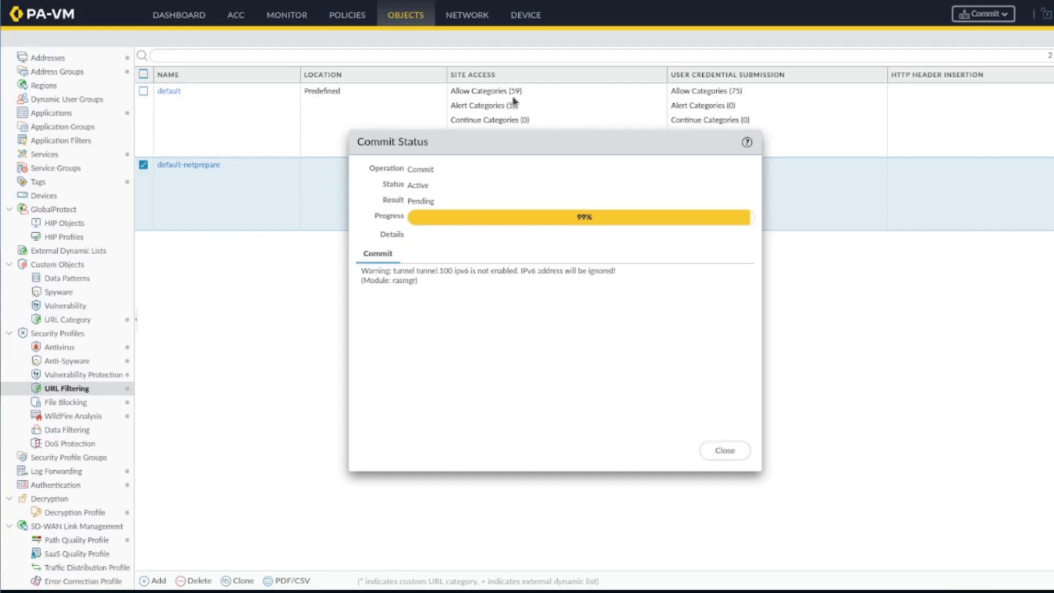
click(345, 16)
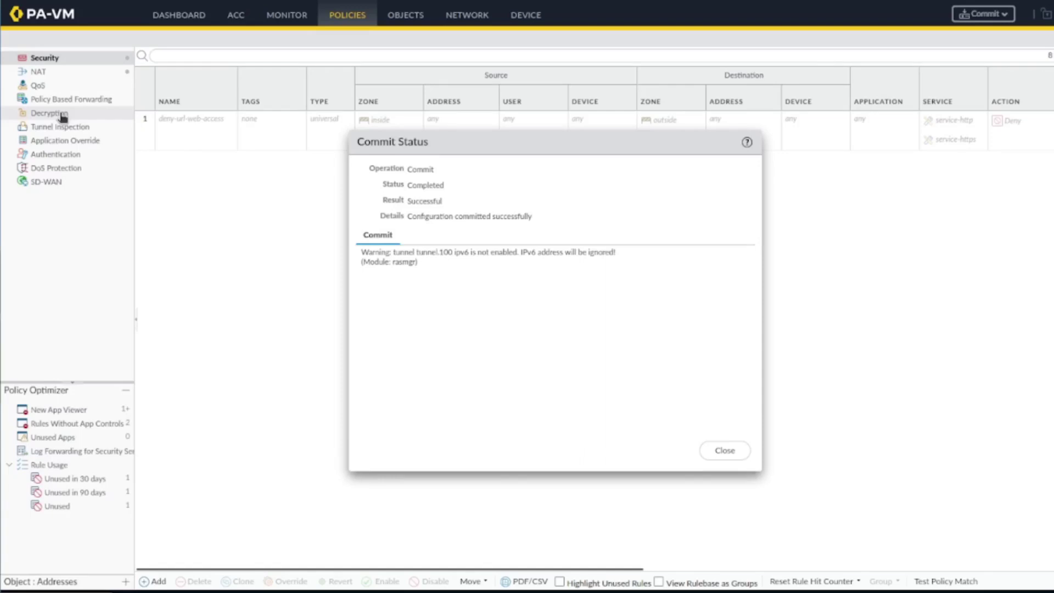
- Start a decryption rule named decrypt_ssl with source zone inside
click(61, 114)
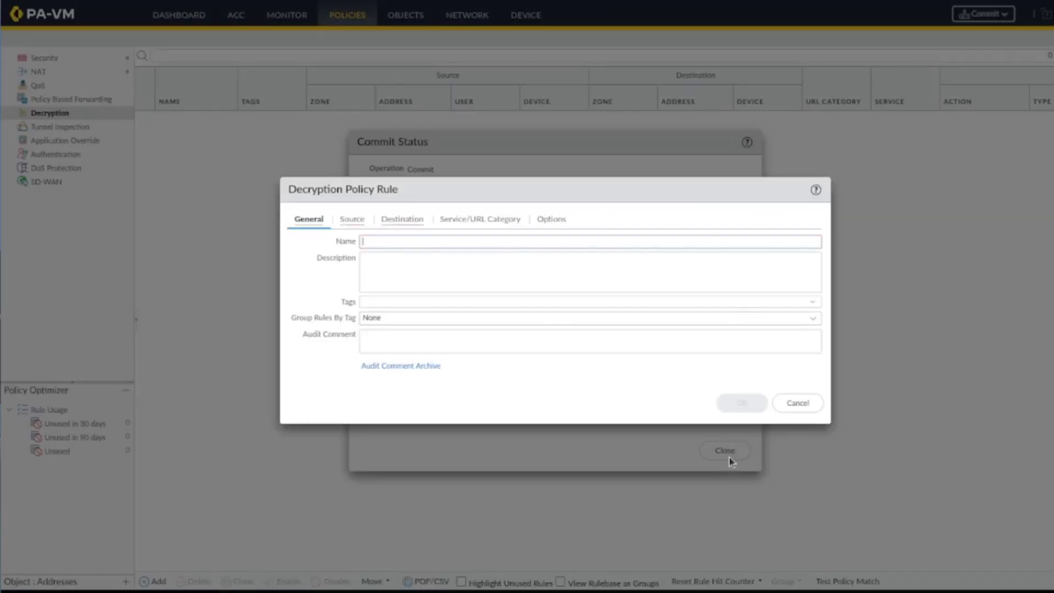
text(decr)
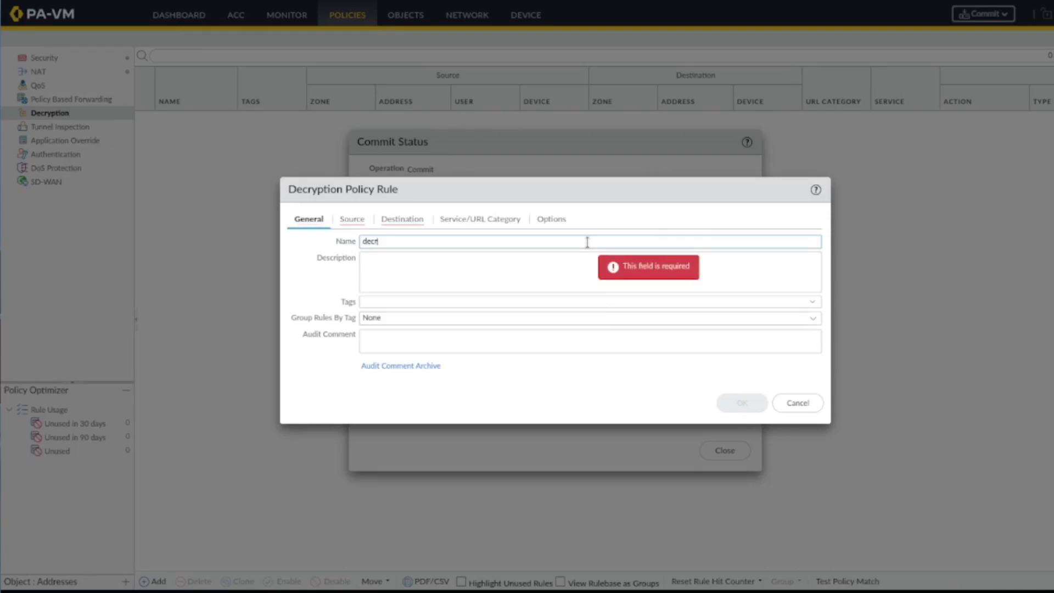
text(ypt_ssl)
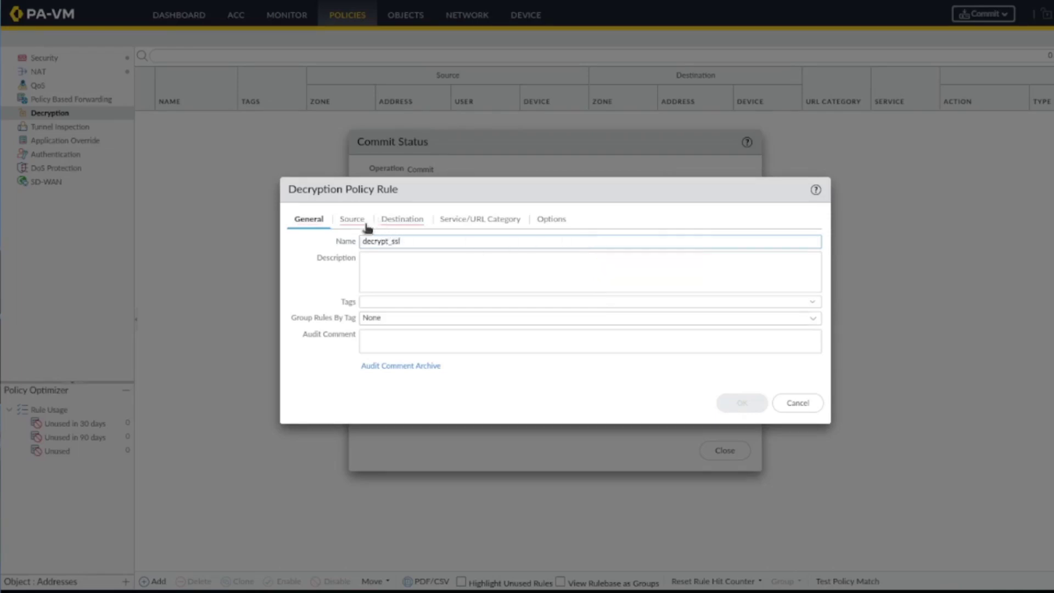
click(343, 225)
click(308, 390)
click(355, 312)
- Set the rule's destination zone to outside and its action to Decrypt, then save it
click(402, 219)
click(318, 393)
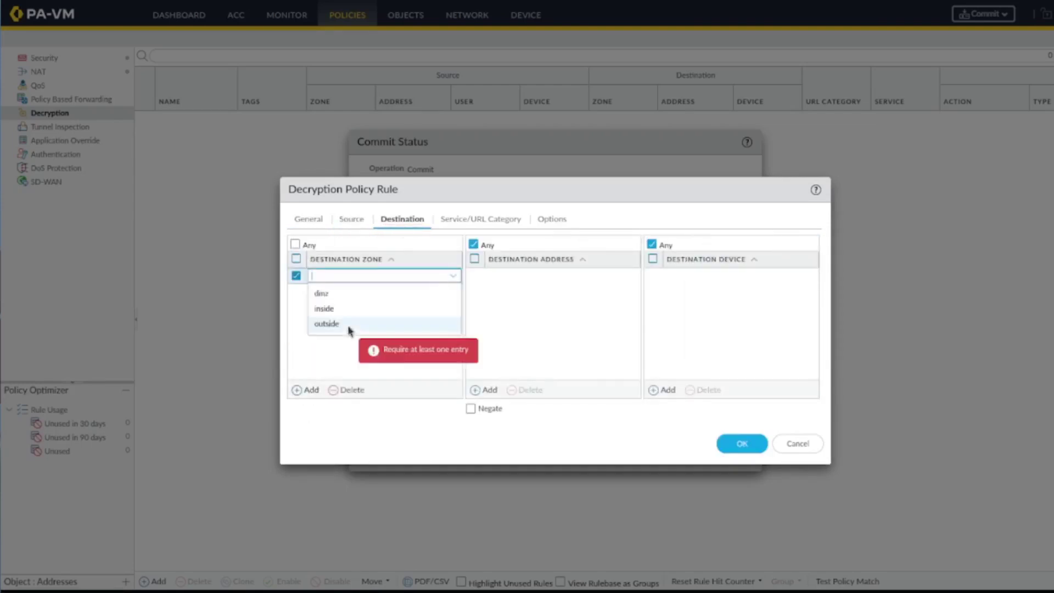
click(348, 327)
click(484, 224)
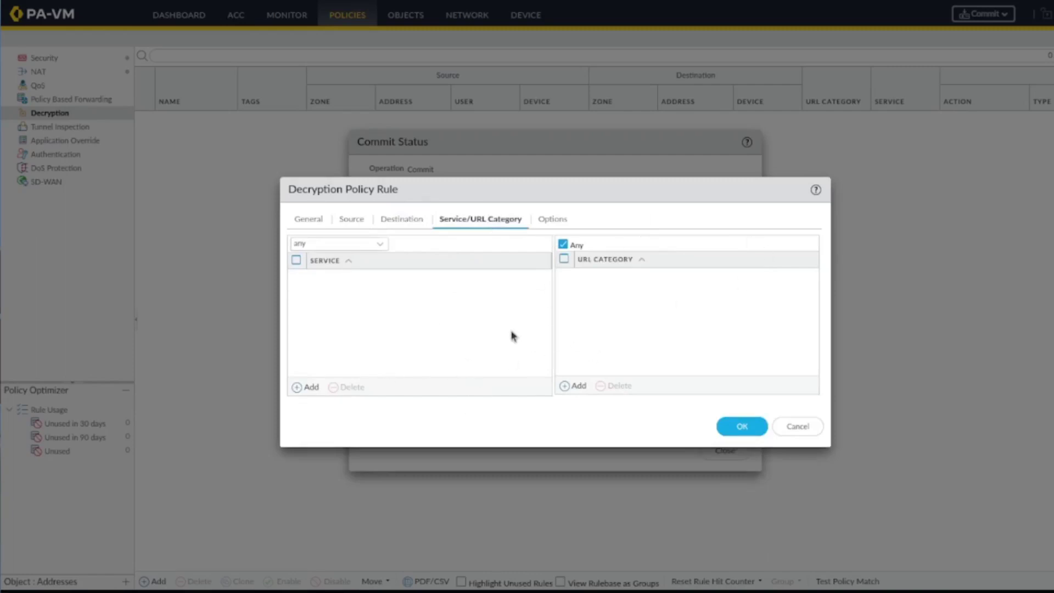
click(549, 220)
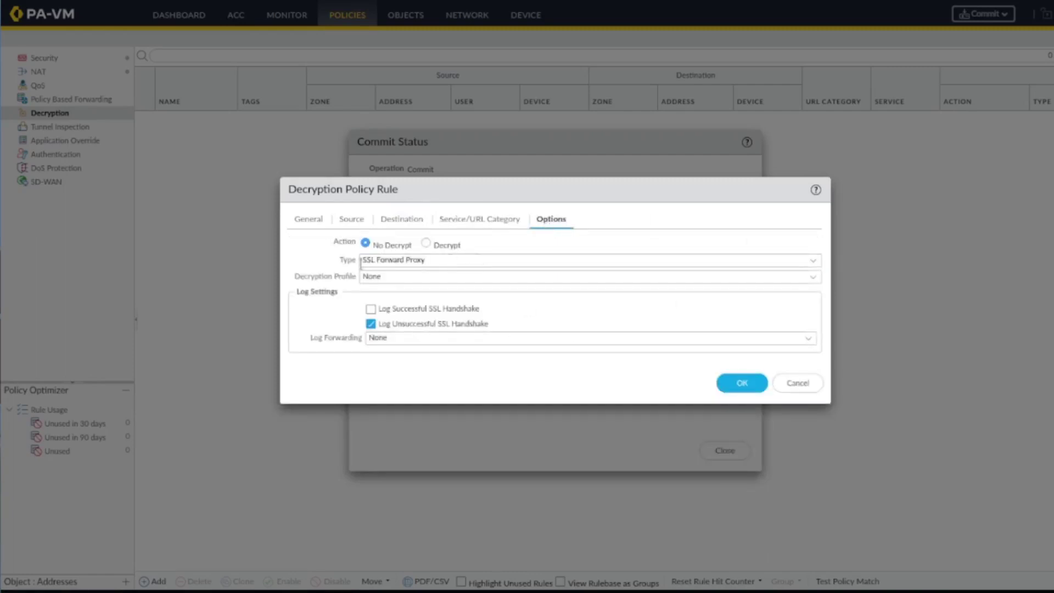
click(425, 246)
click(749, 389)
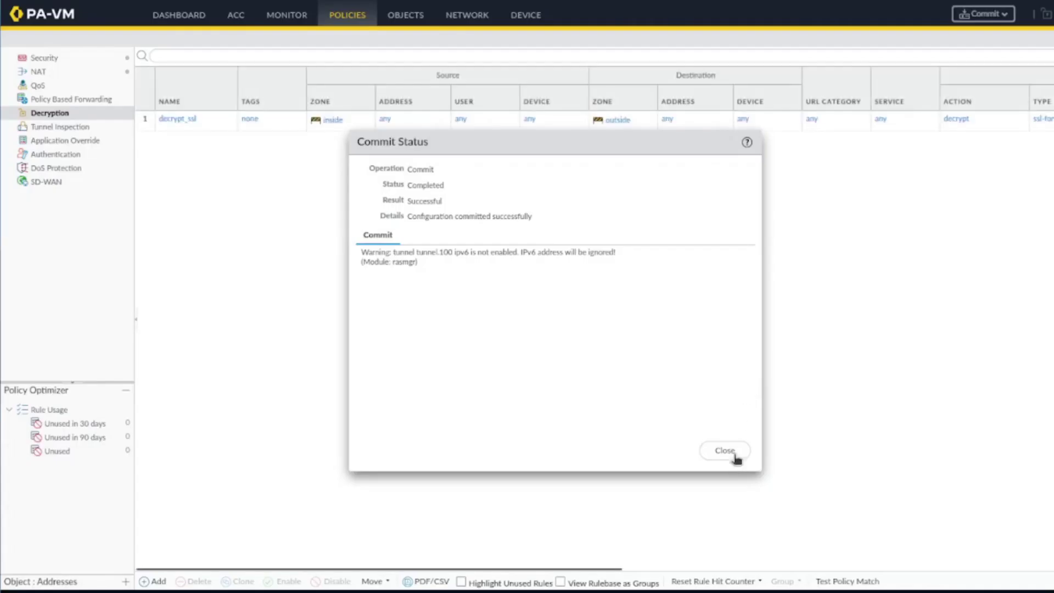
click(730, 452)
click(156, 581)
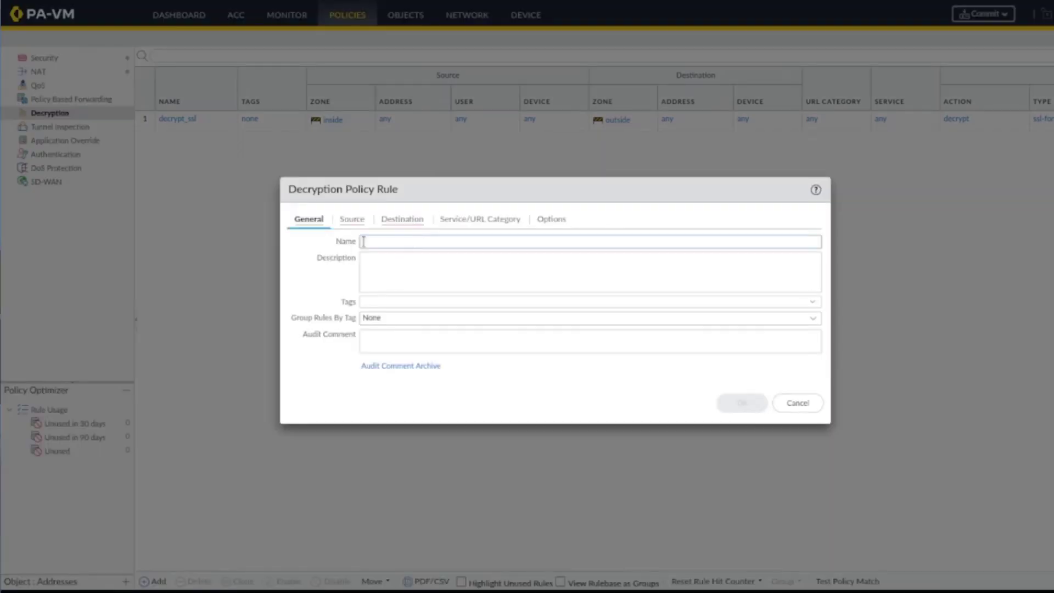
- Name the new rule dont_decrypt with source zone inside and any destination zone
text(dont_decrypt)
click(352, 219)
click(308, 389)
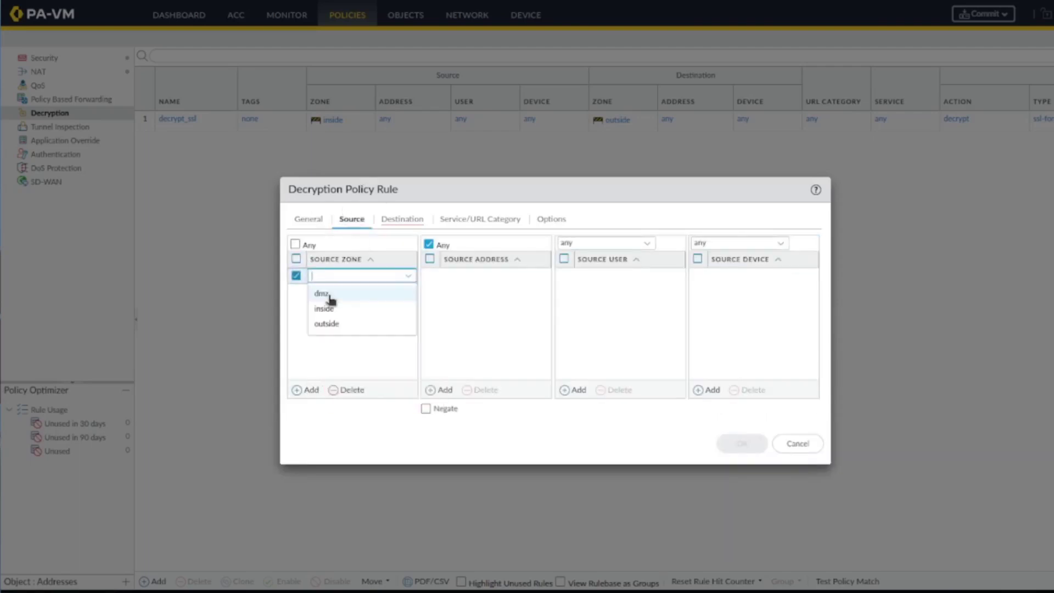
click(329, 323)
click(408, 276)
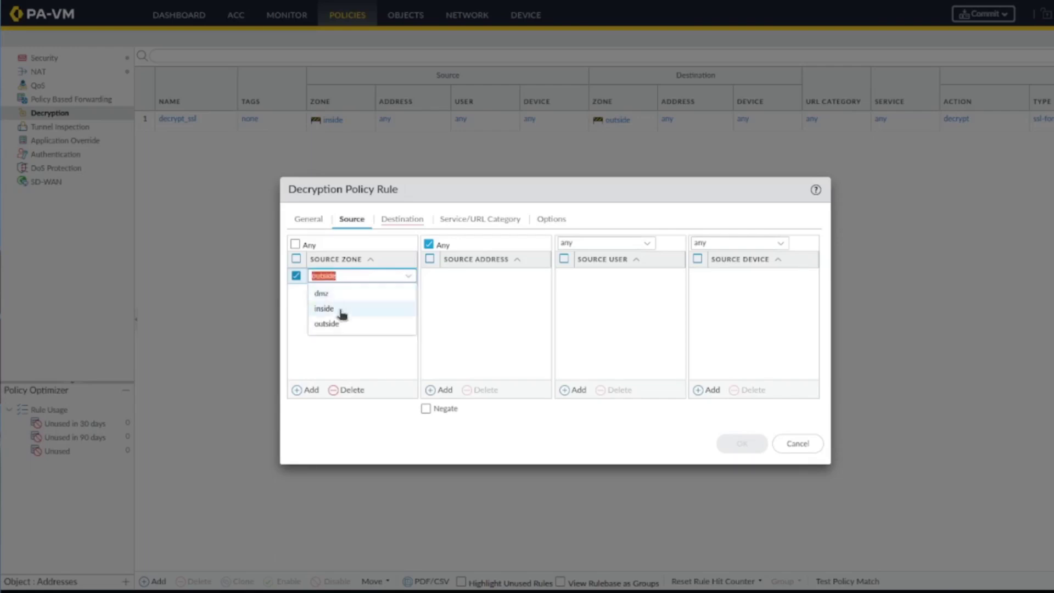
click(325, 308)
click(403, 219)
click(308, 389)
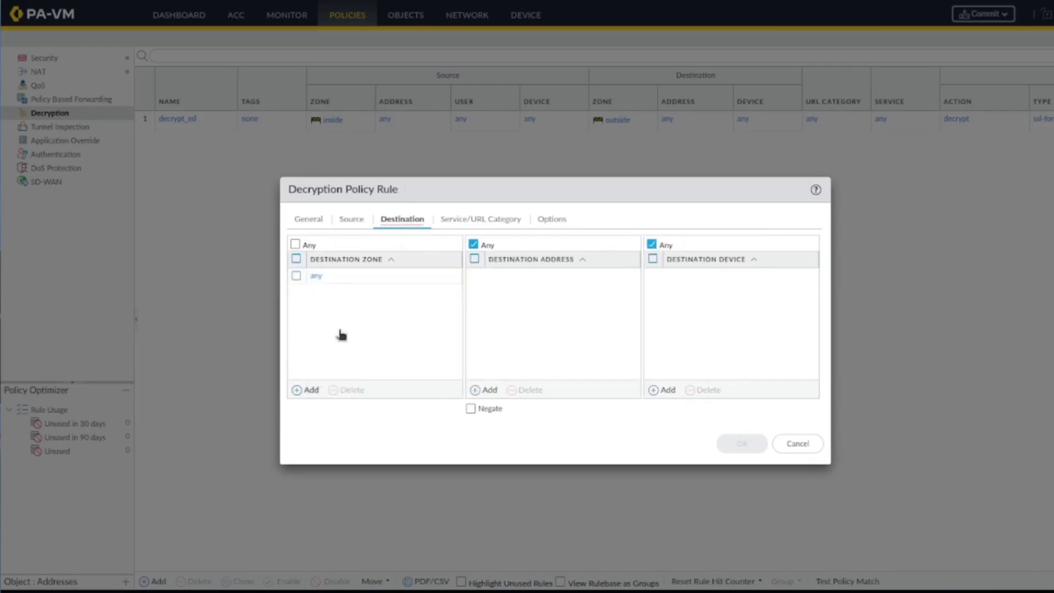
click(297, 245)
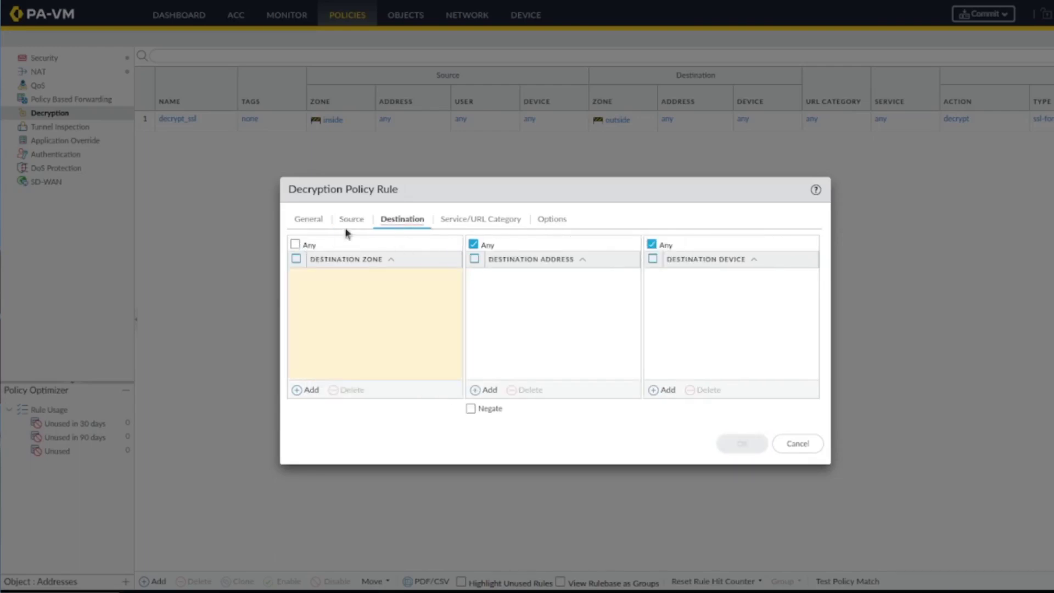
click(295, 244)
- Add the health-and-medicine and financial-services URL categories to the rule
click(479, 219)
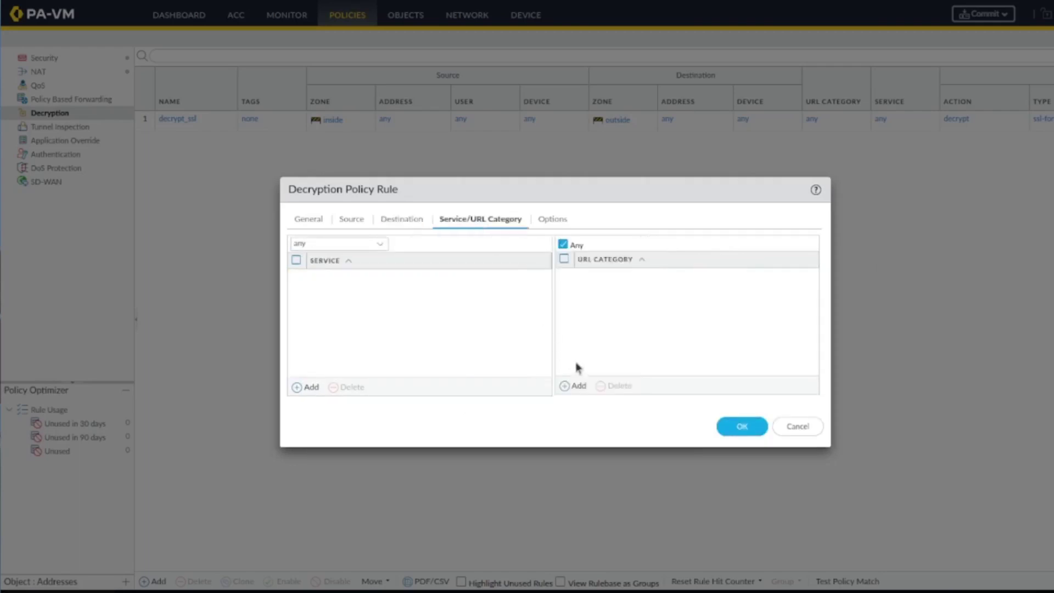
click(575, 386)
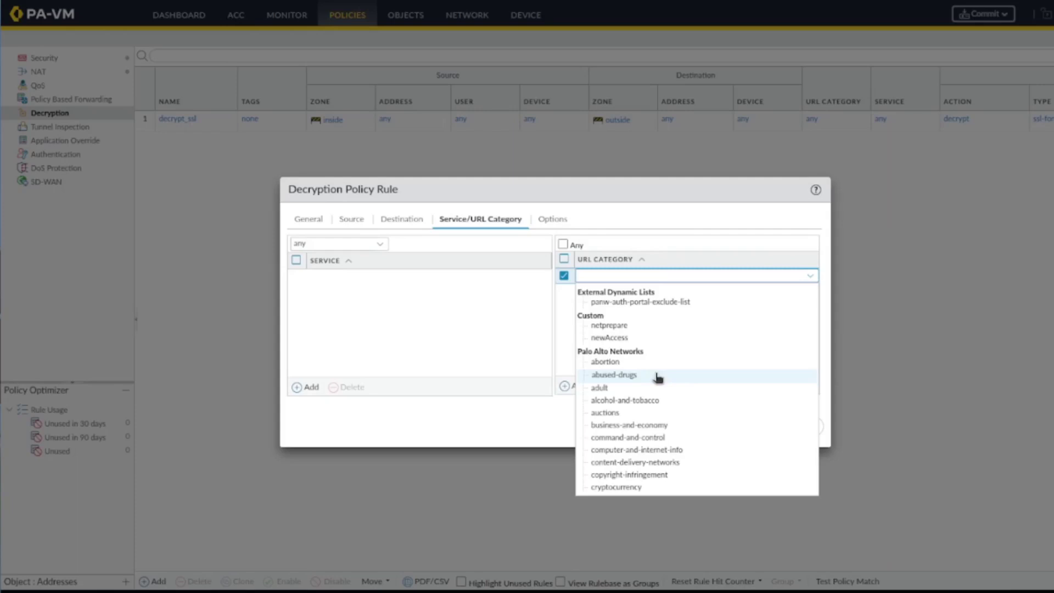
scroll(677, 384, down, 3)
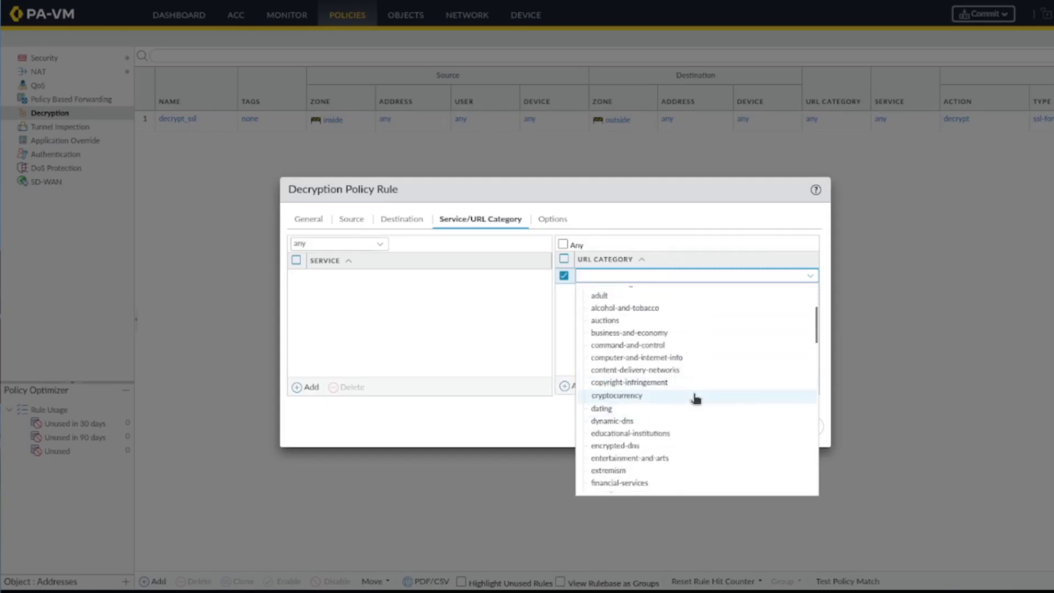
text(medi)
key(Escape)
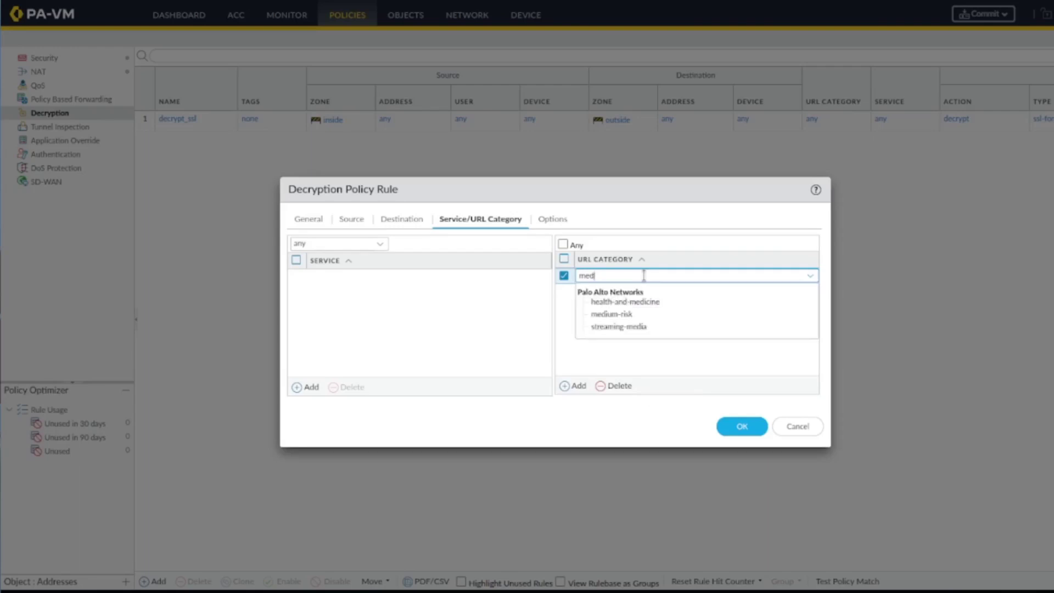
click(648, 303)
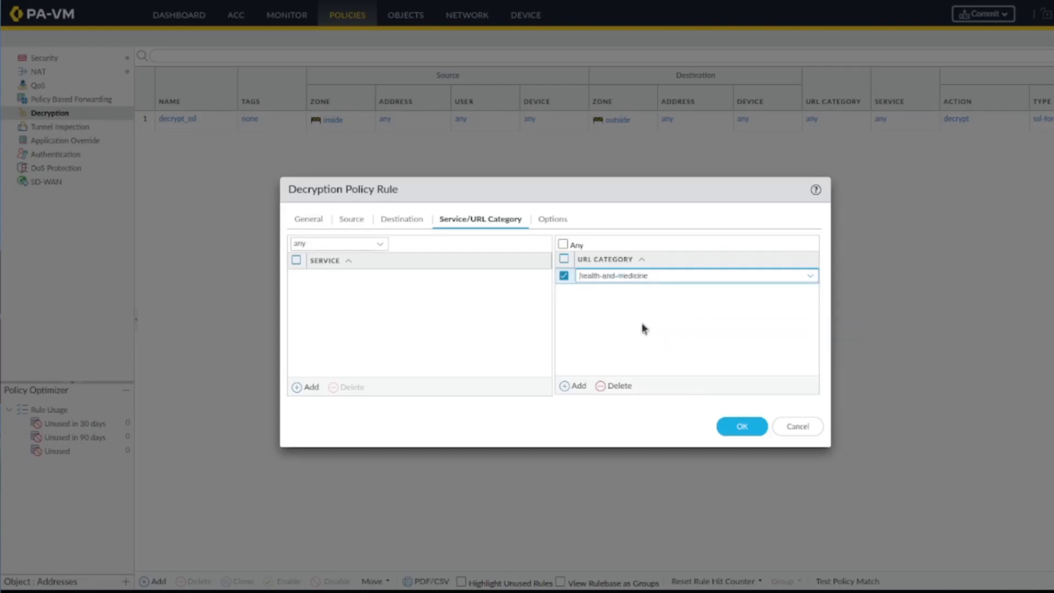
click(579, 386)
text(bank)
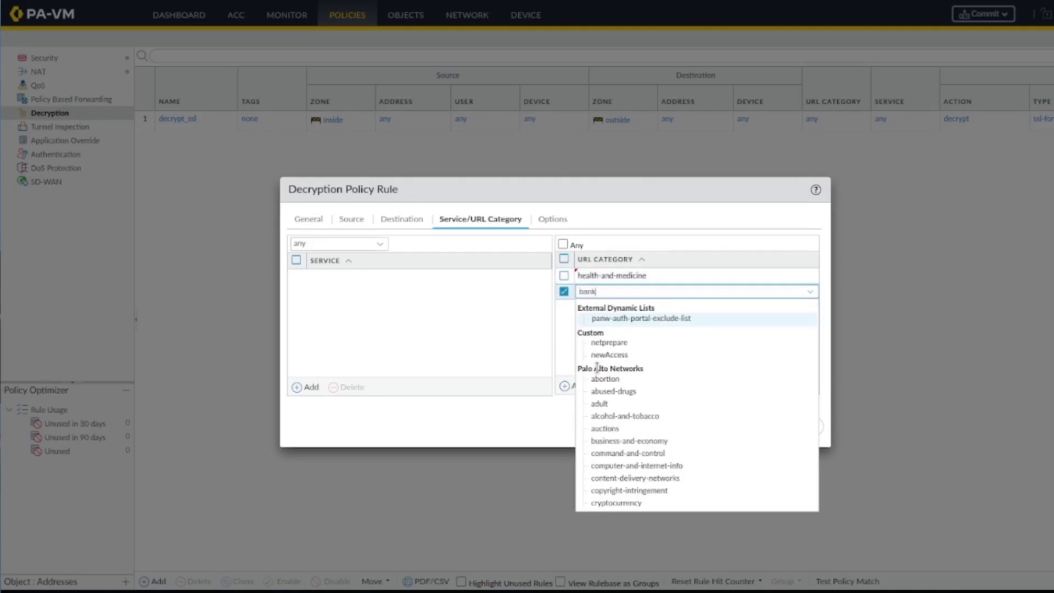
key(BackSpace)
key(BackSpace)
key(BackSpace)
key(BackSpace)
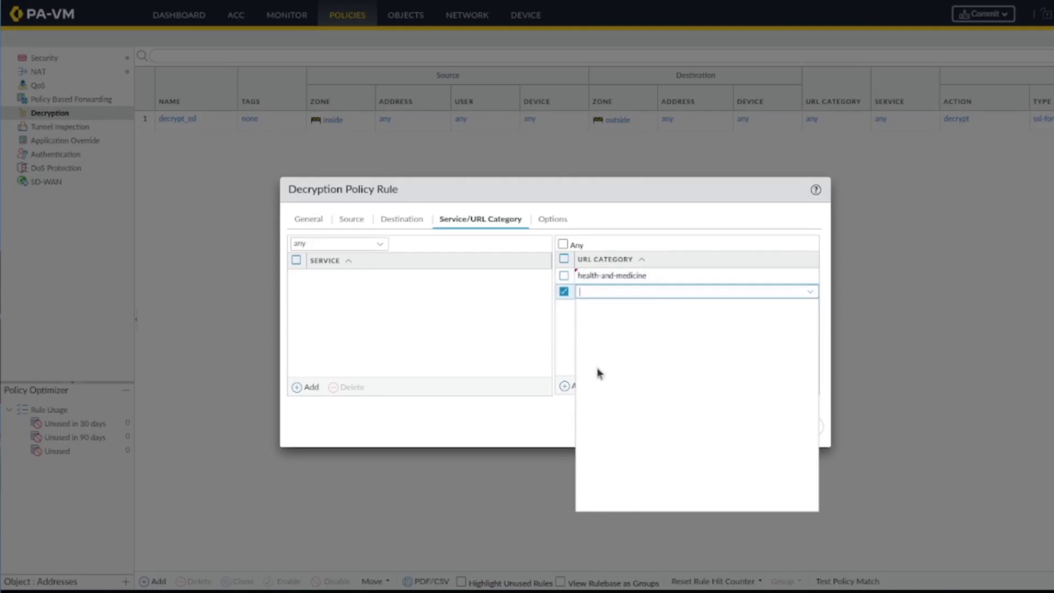
text(fin)
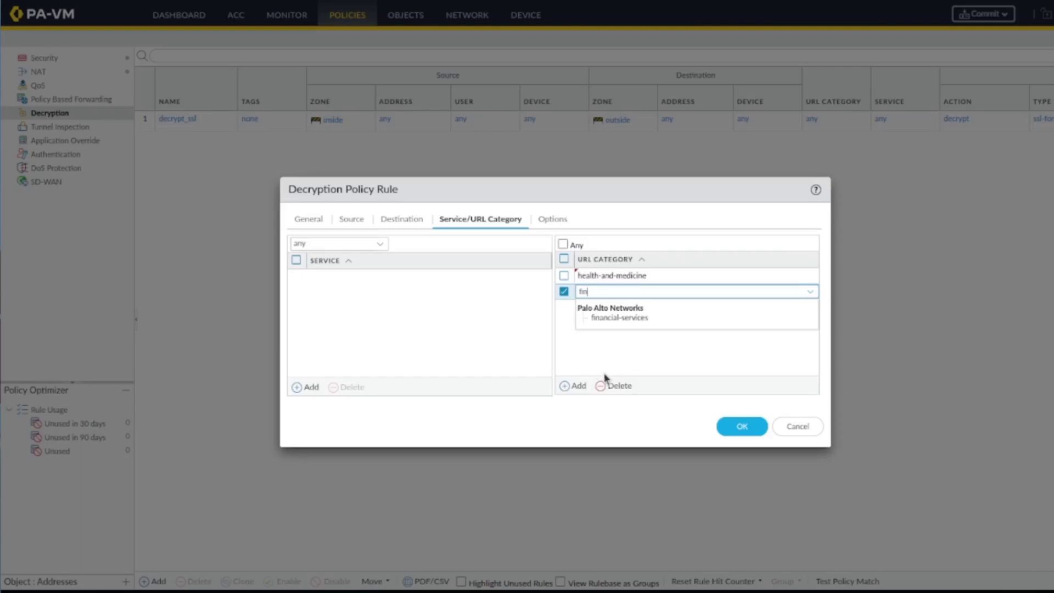
click(642, 321)
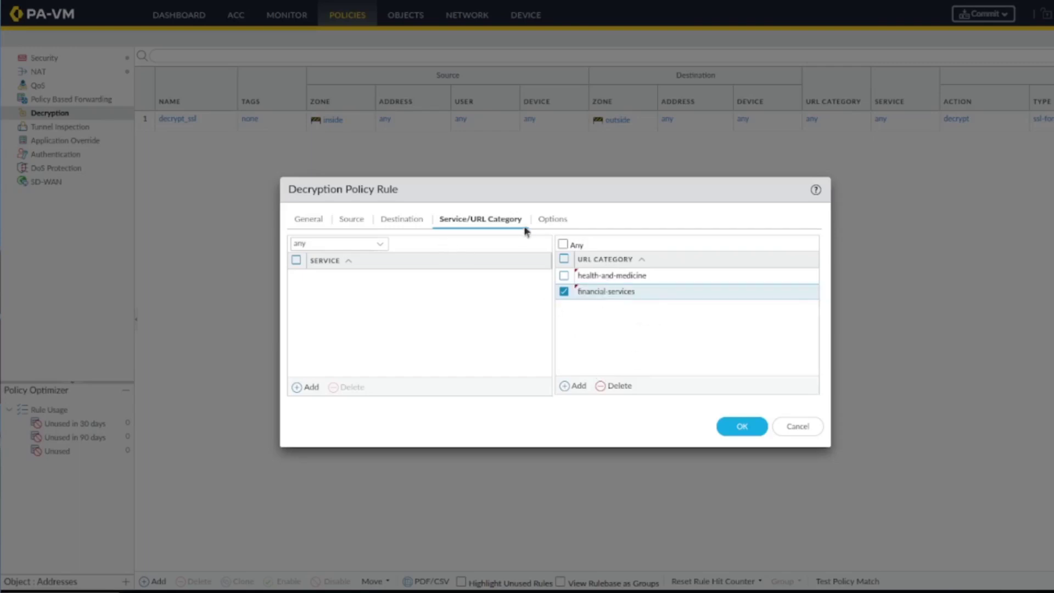
- Keep the No Decrypt action, save dont_decrypt, and drag it above decrypt_ssl
click(559, 220)
click(742, 383)
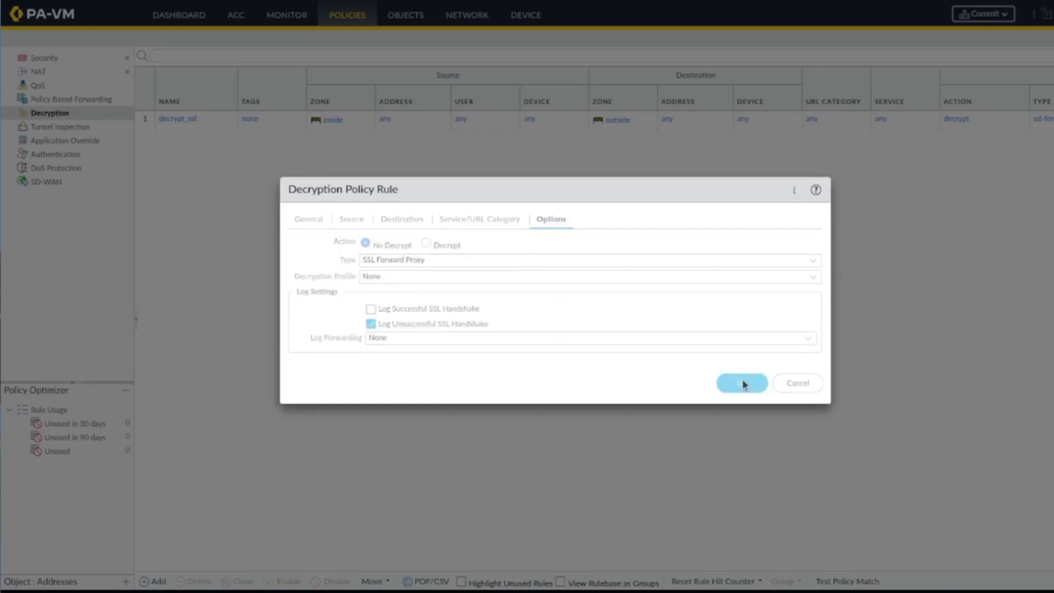
click(209, 158)
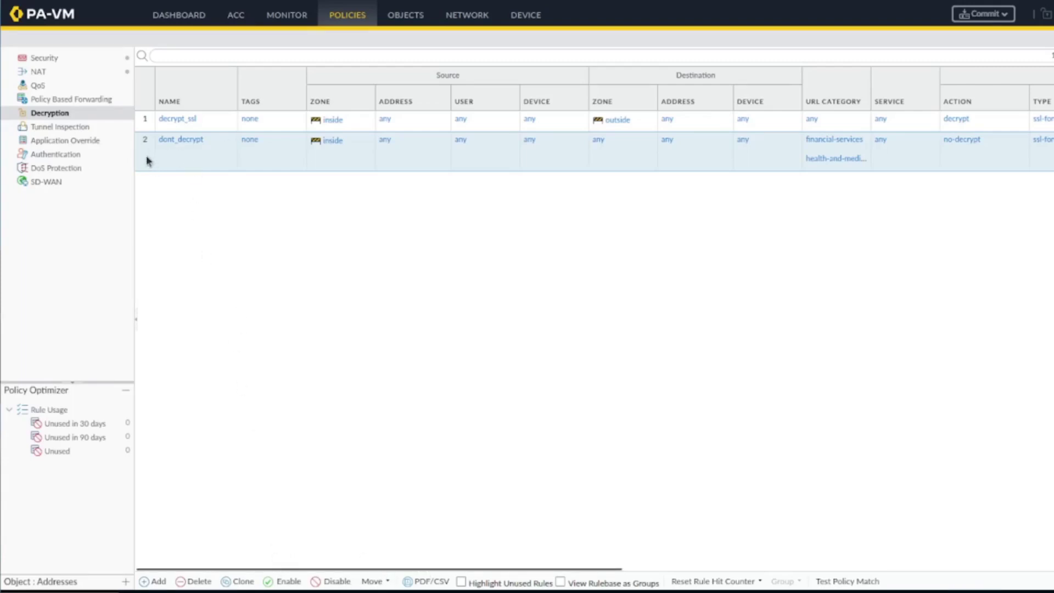
drag(141, 148, 143, 117)
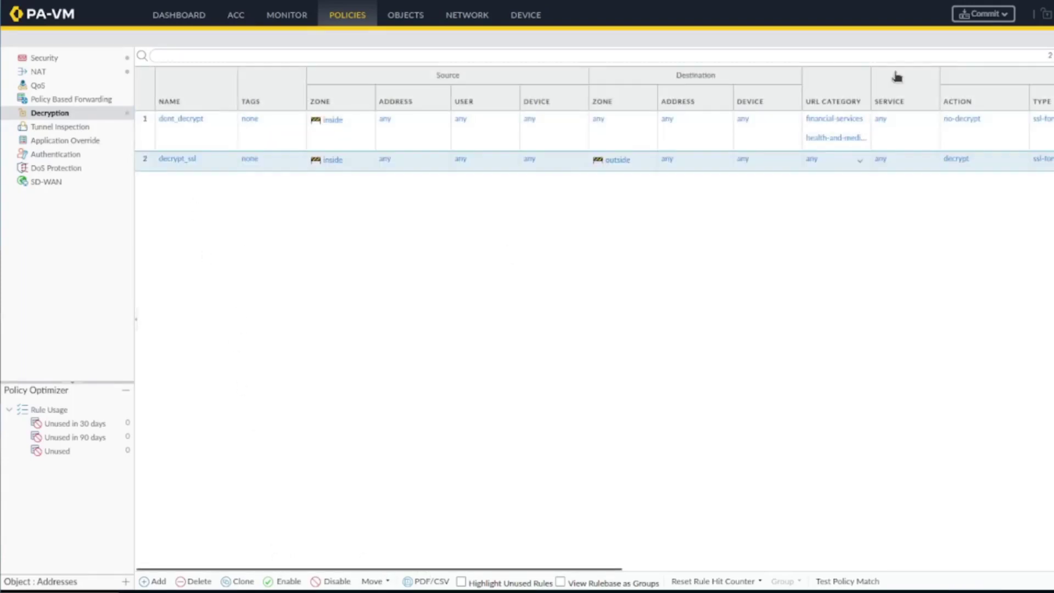
- Commit the new rule order, which fails for a missing forward trust cert, then open Device Certificates
click(997, 17)
click(676, 468)
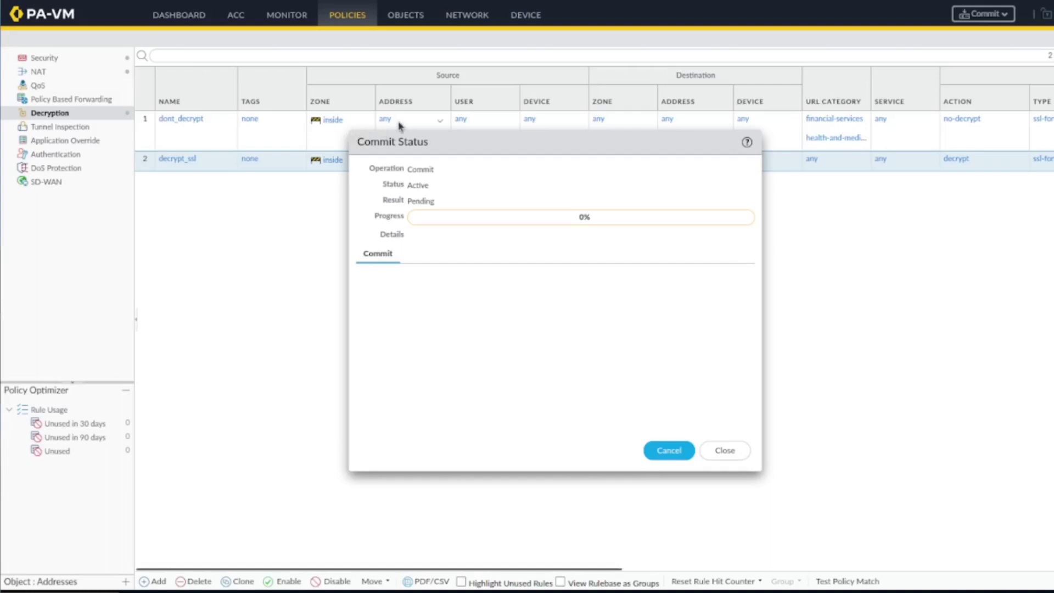
click(515, 16)
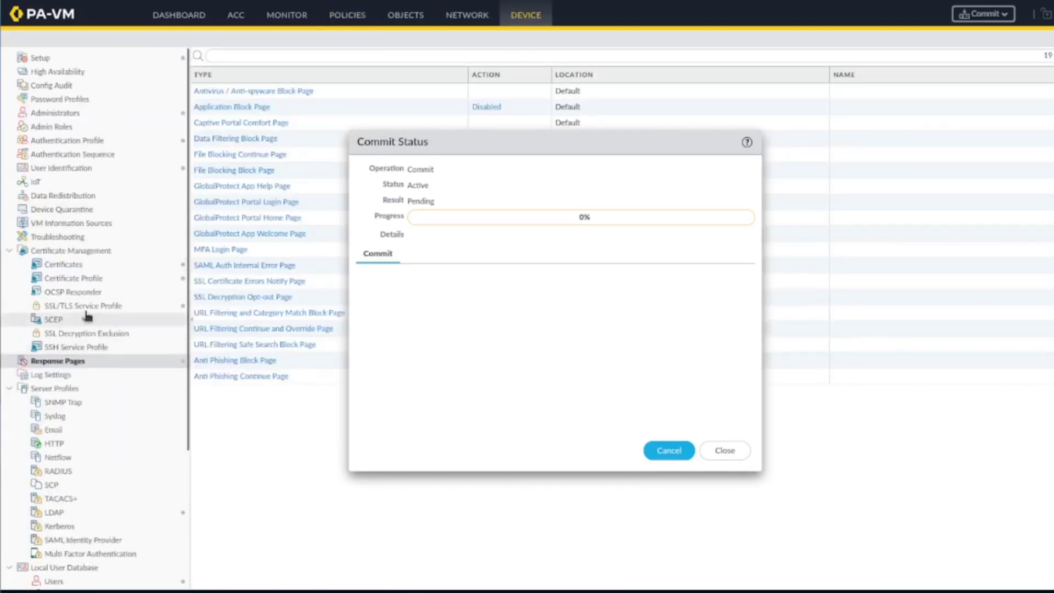
click(81, 274)
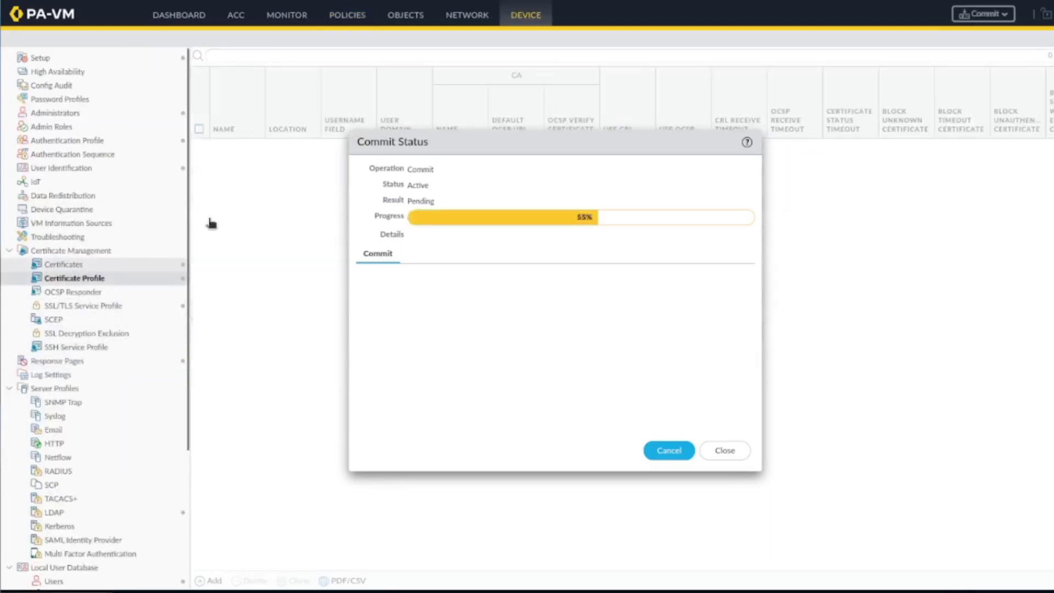
click(63, 264)
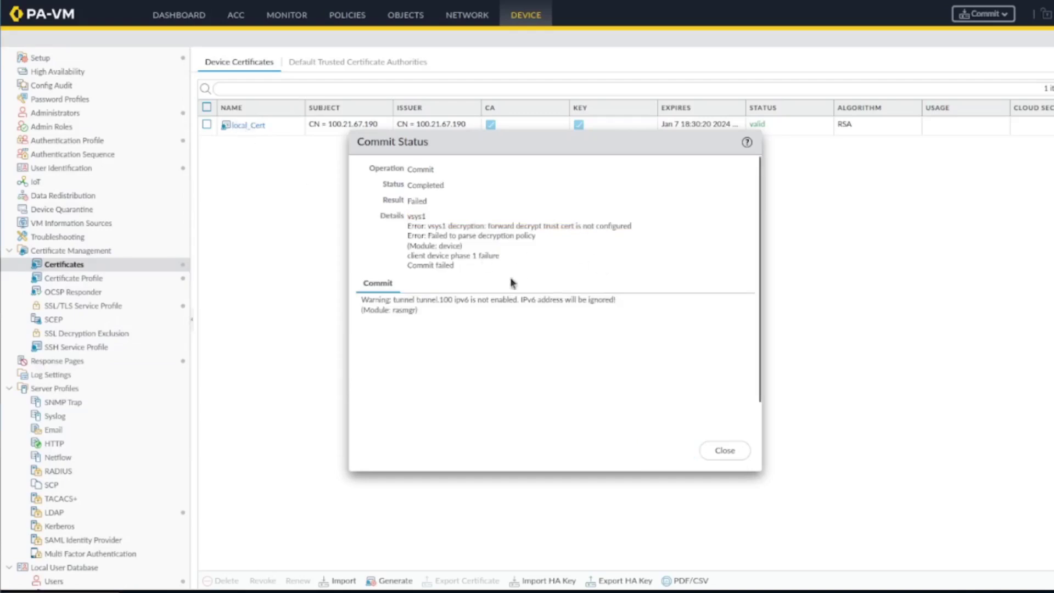
- Mark local_Cert as Forward Trust and Forward Untrust Certificate and save it
click(719, 452)
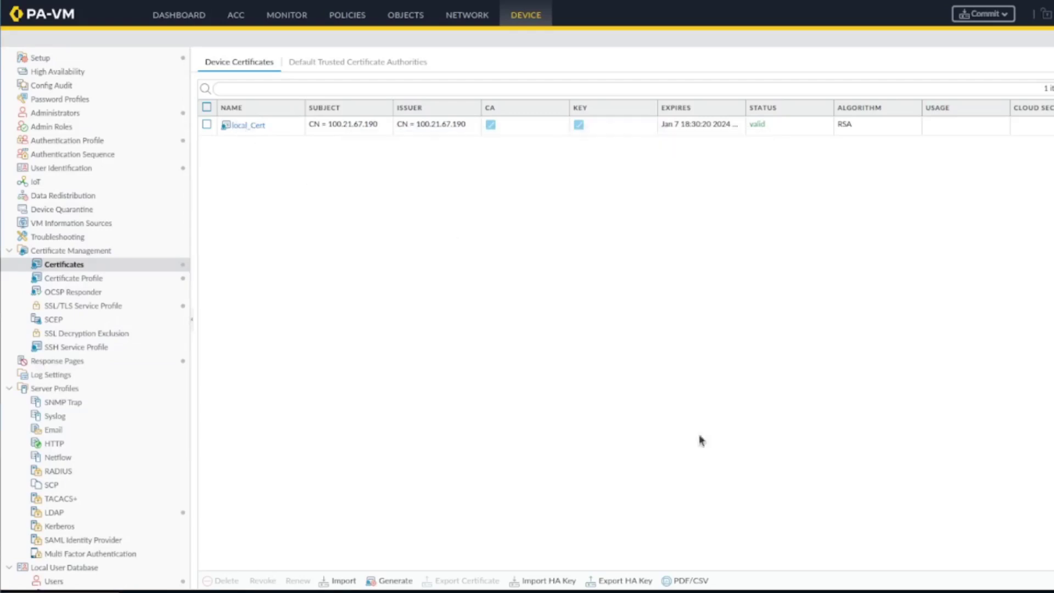
click(254, 125)
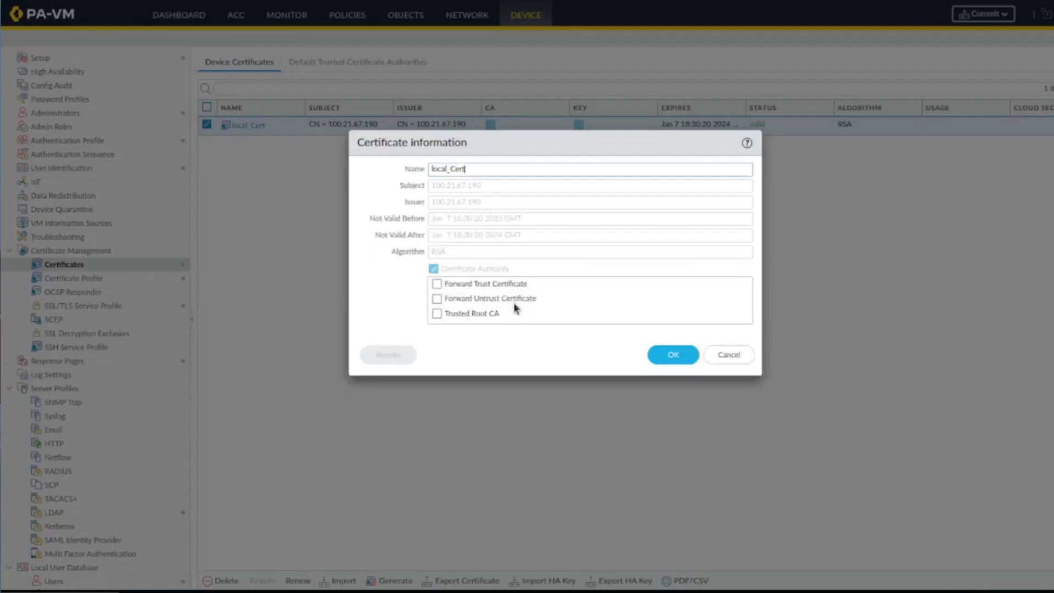
click(492, 285)
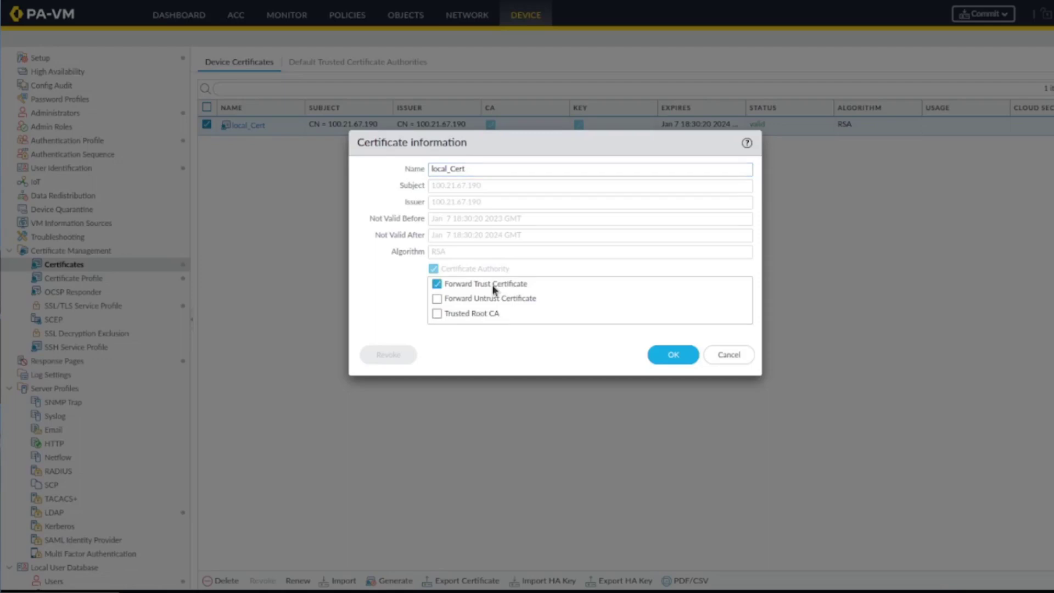
click(462, 299)
click(460, 317)
click(460, 317)
click(438, 285)
click(496, 291)
click(670, 358)
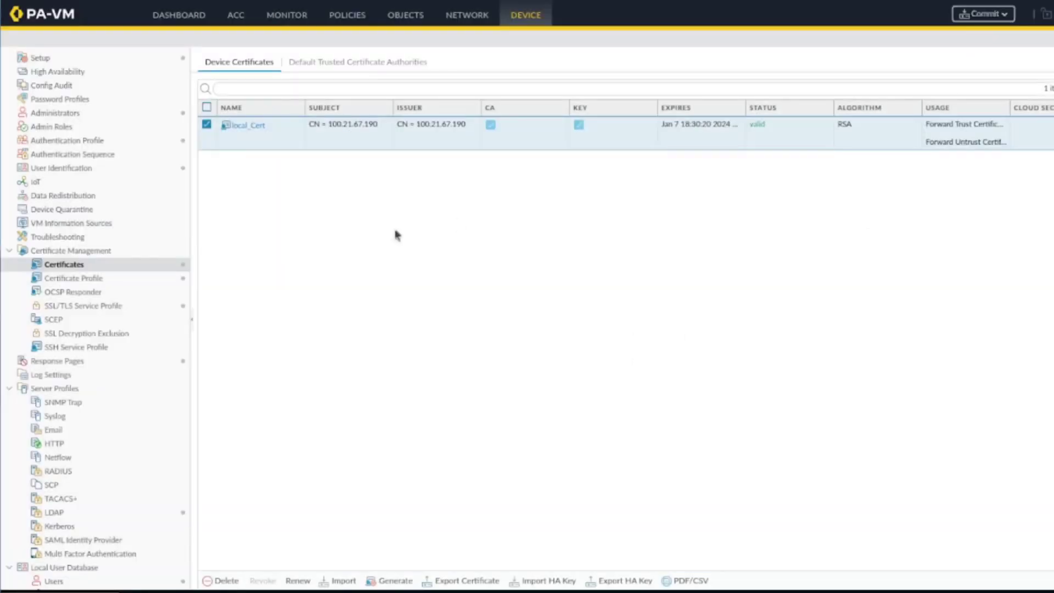
- Commit the certificate changes to the firewall
click(979, 13)
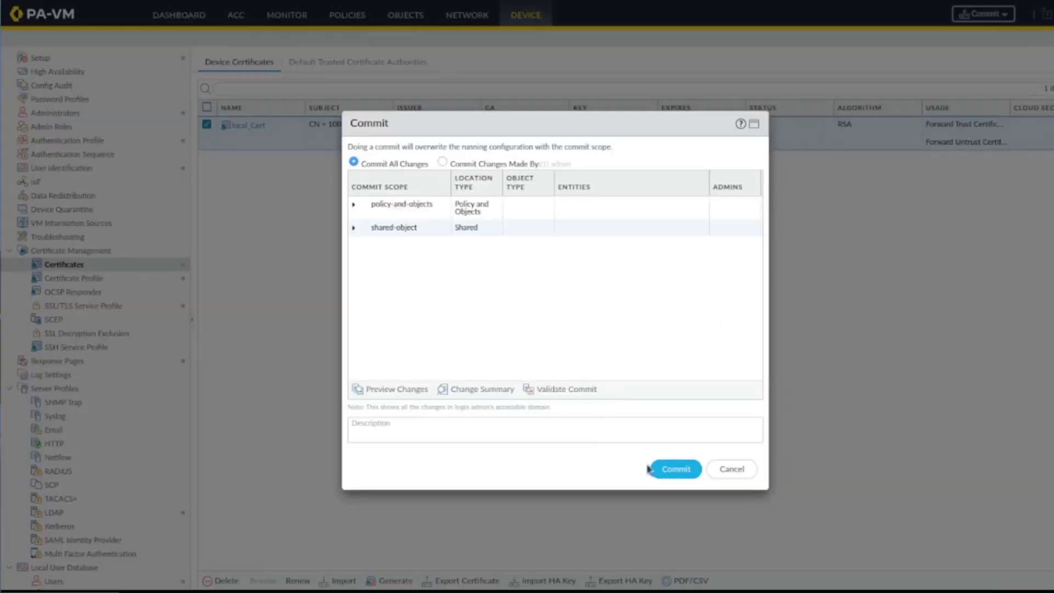
click(678, 469)
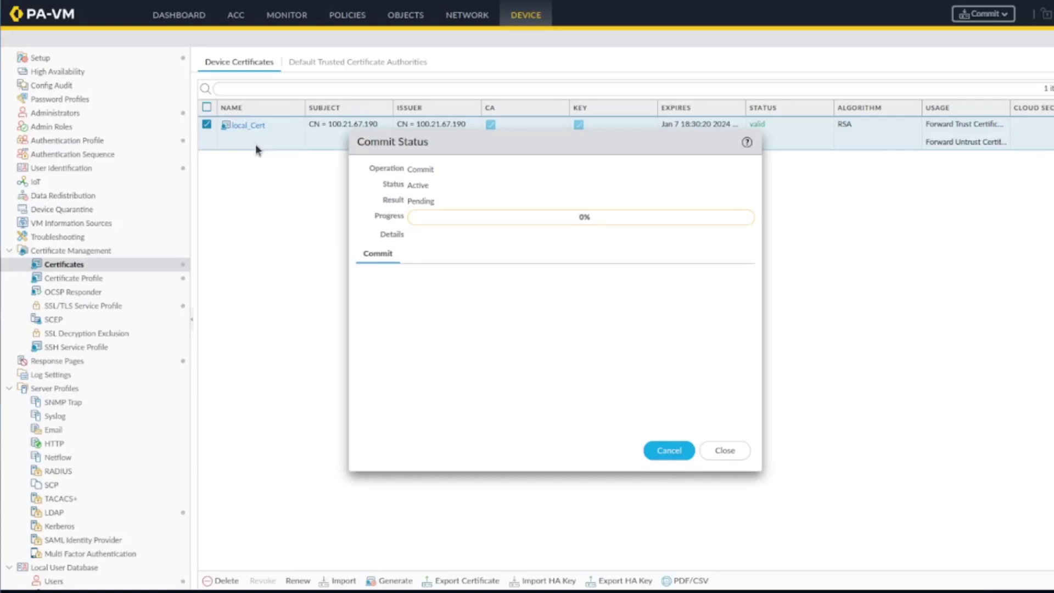
drag(610, 138, 588, 134)
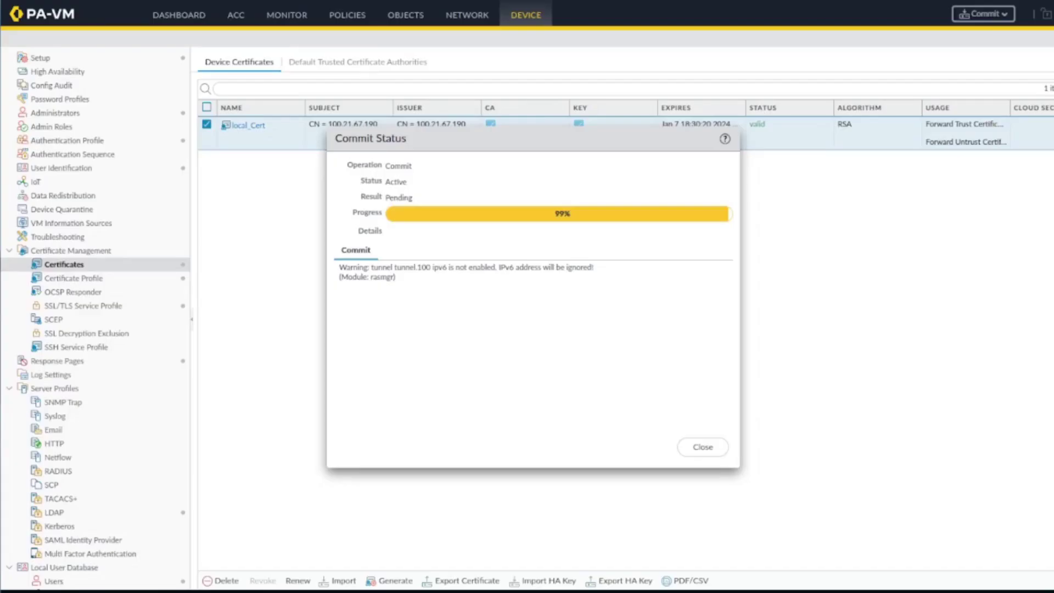
- Filter the URL Filtering logs to entries whose url contains 'netprepare'
click(300, 16)
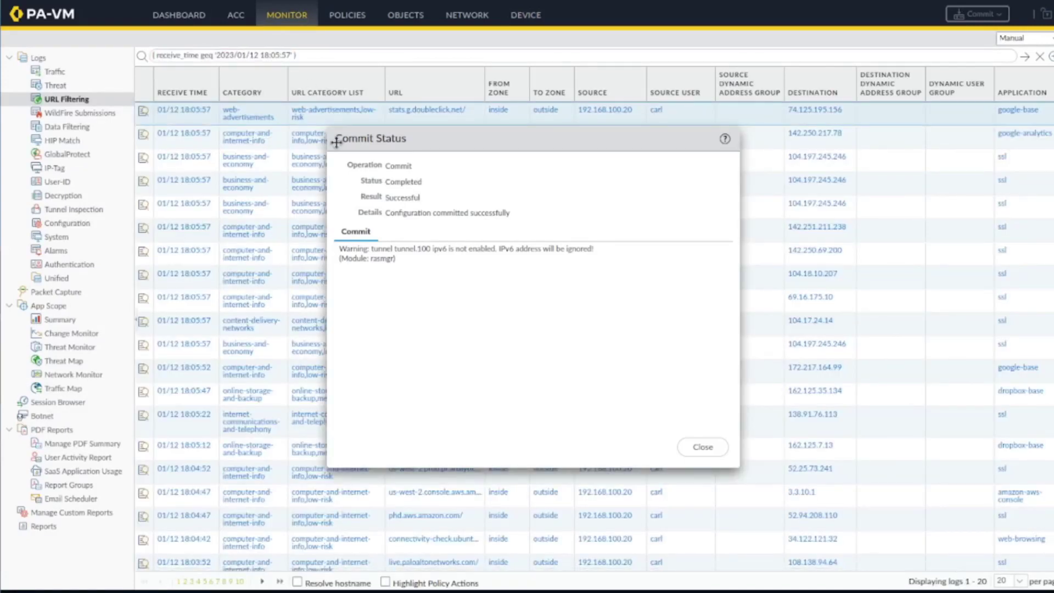
drag(571, 143, 729, 140)
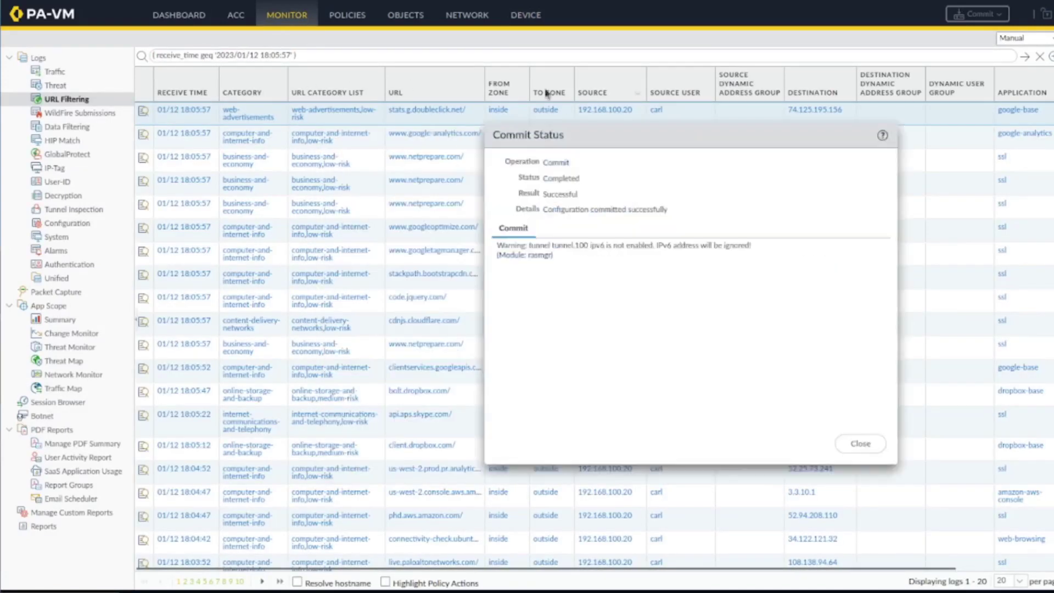
click(431, 158)
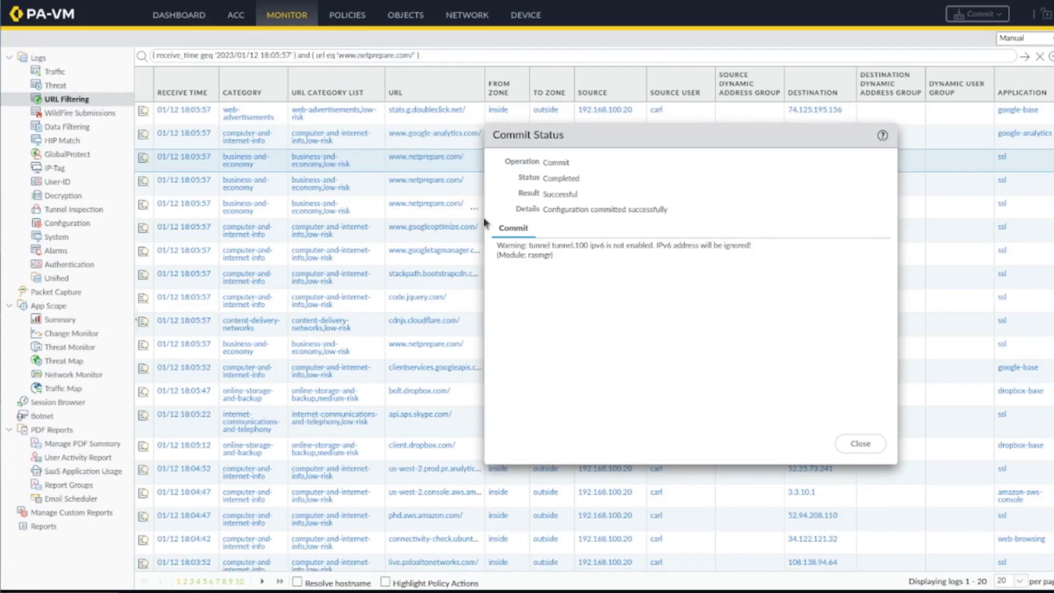
click(854, 442)
double_click(332, 55)
text(cont)
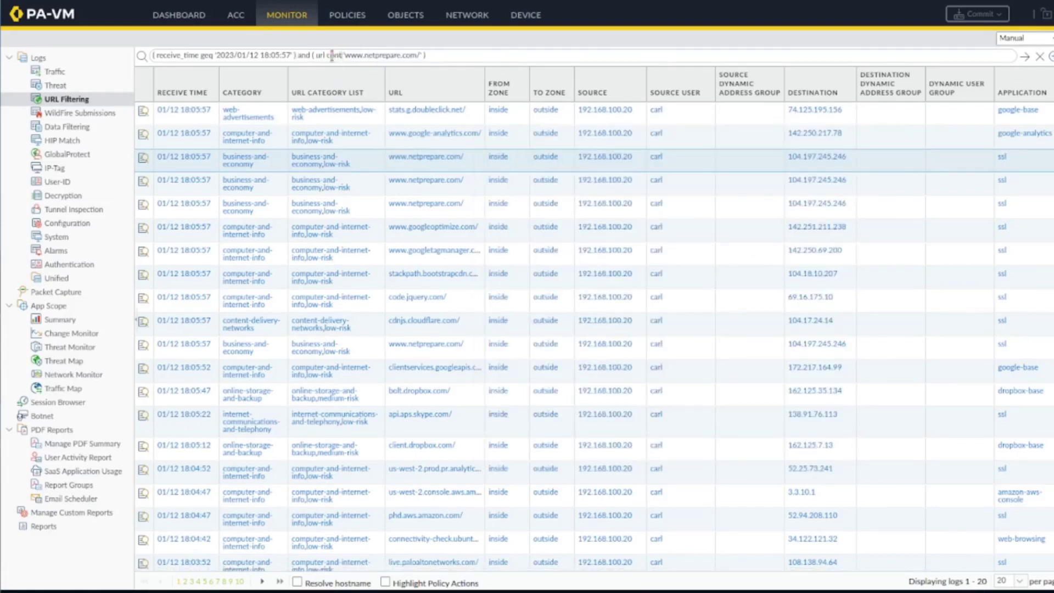
text(ains)
key(ctrl+shift+Right)
key(shift+Left)
key(shift+Left)
key(shift+Left)
key(shift+Left)
key(shift+Left)
key(shift+Left)
key(shift+Left)
key(shift+Left)
key(shift+Left)
key(shift+Left)
key(BackSpace)
key(BackSpace)
key(BackSpace)
key(BackSpace)
key(BackSpace)
key(BackSpace)
key(Return)
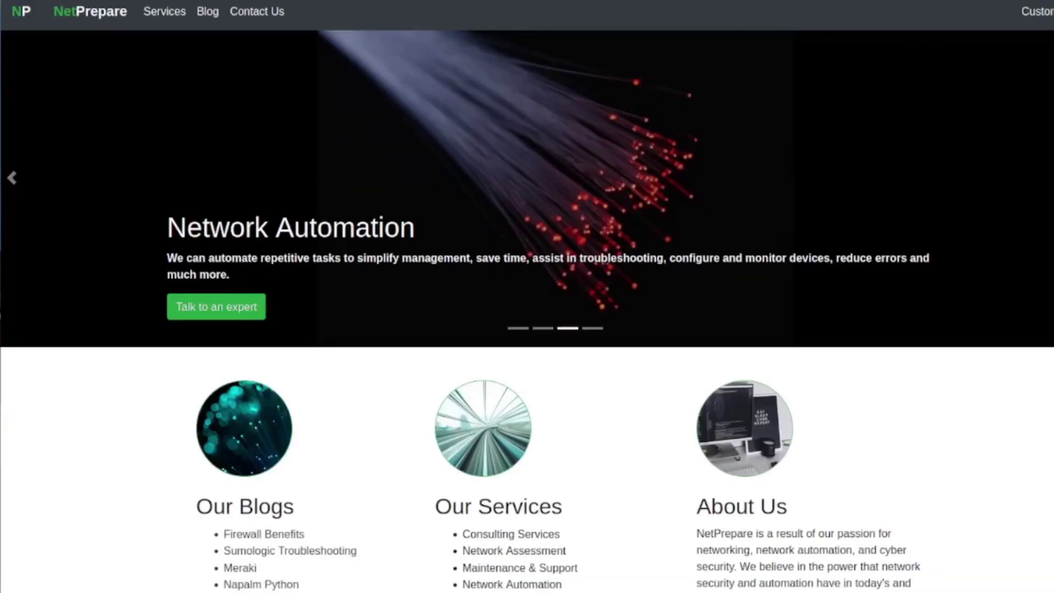
- Open the NetPrepare Blog and continue past the Web Page Blocked warning to All Blogs
click(205, 18)
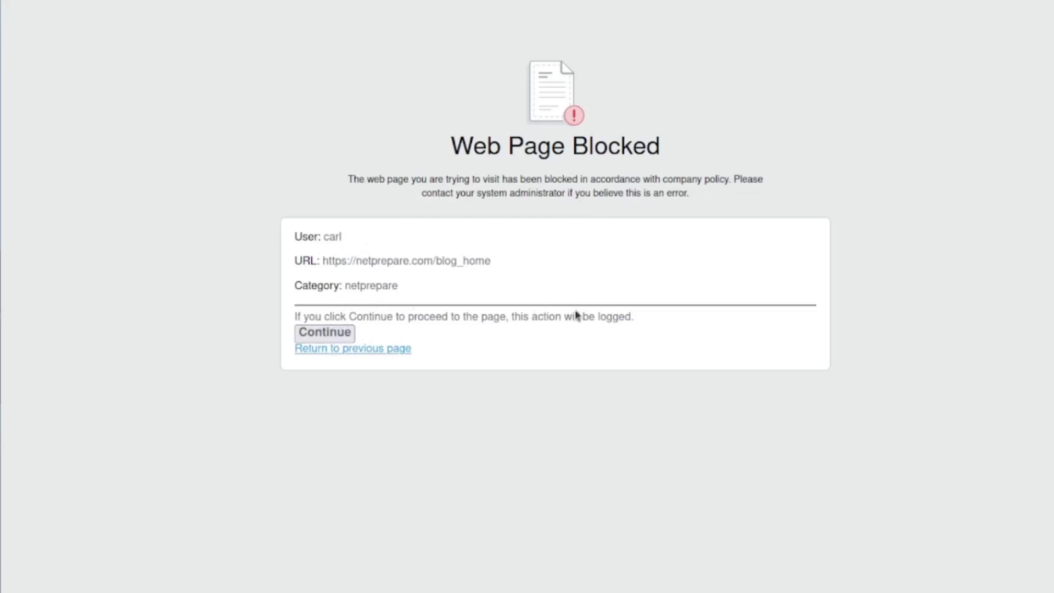
drag(511, 317, 657, 321)
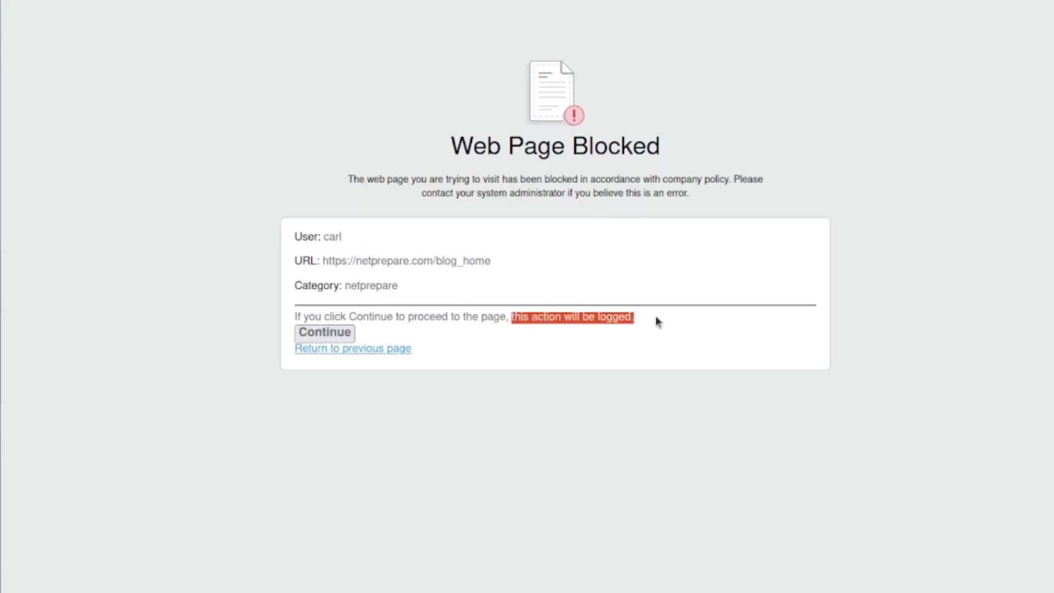
click(337, 338)
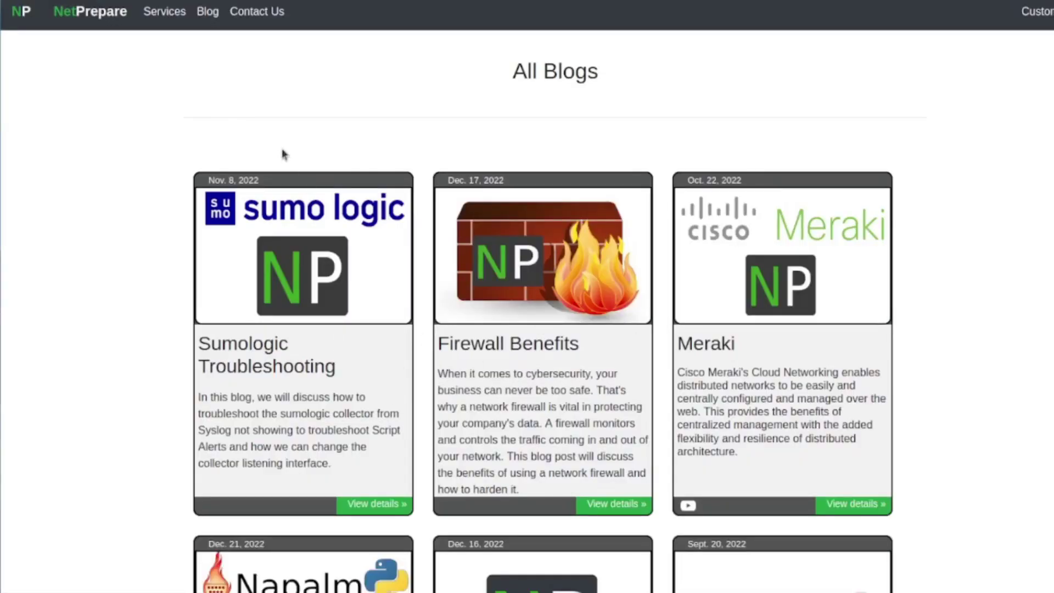
scroll(286, 155, down, 1)
scroll(285, 156, up, 1)
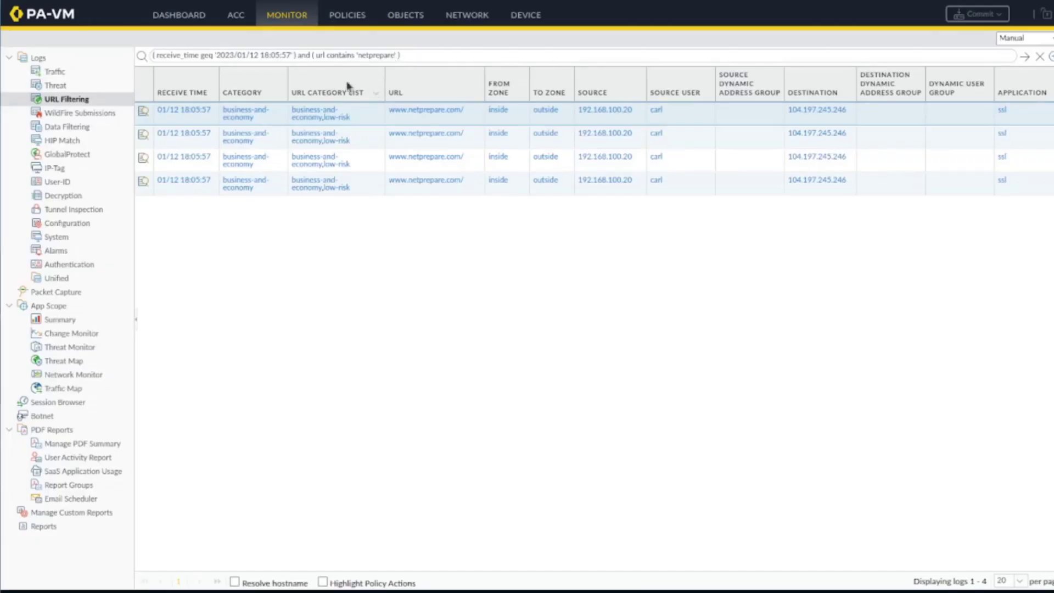
- Refresh the logs, then add a URL Admin Override from Device Setup's Content-ID settings
click(1024, 57)
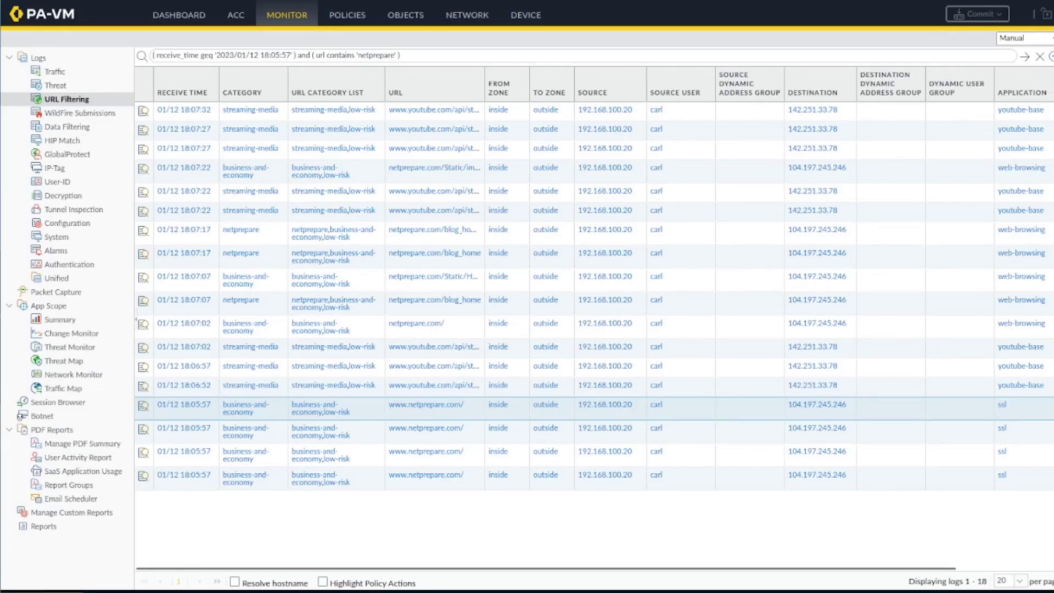
click(469, 22)
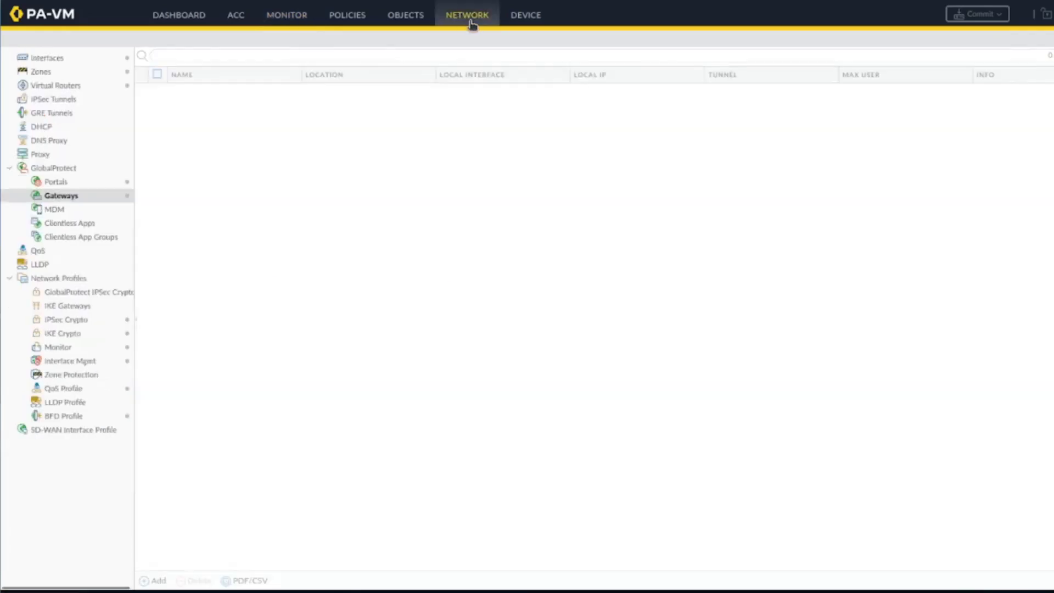
click(506, 23)
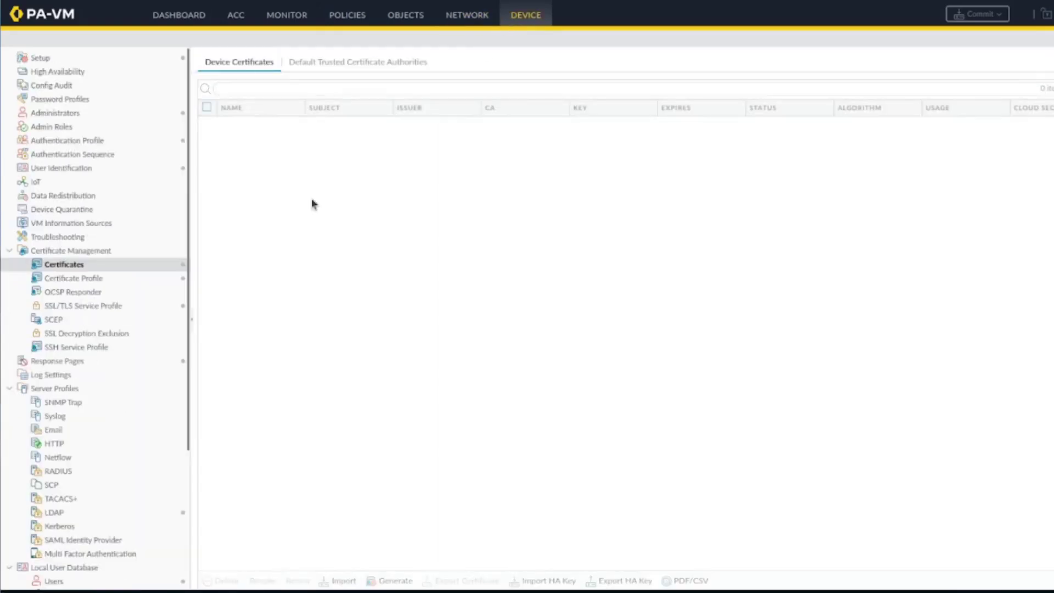
click(81, 361)
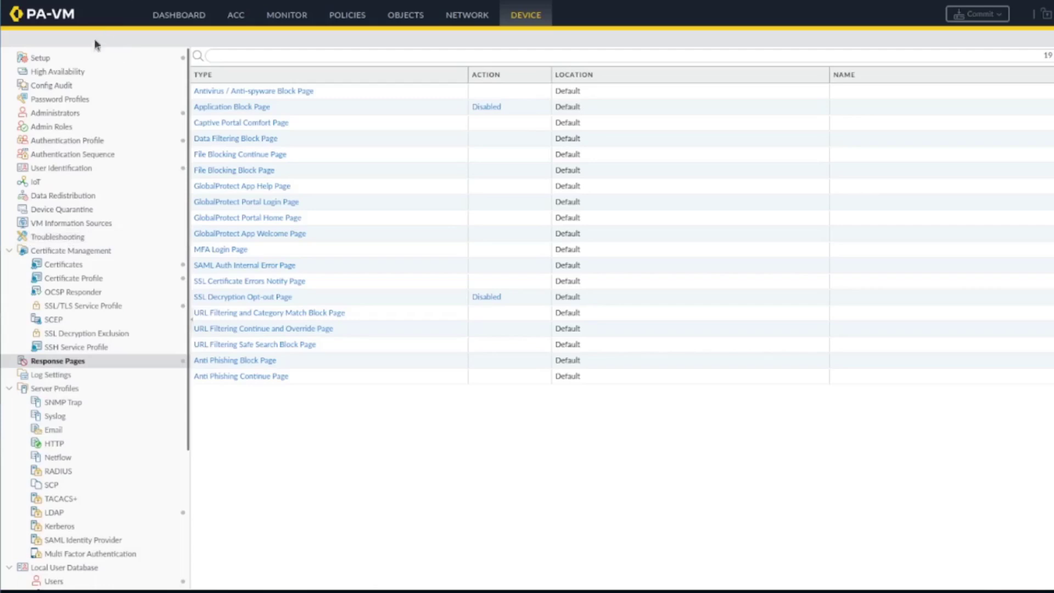
click(91, 57)
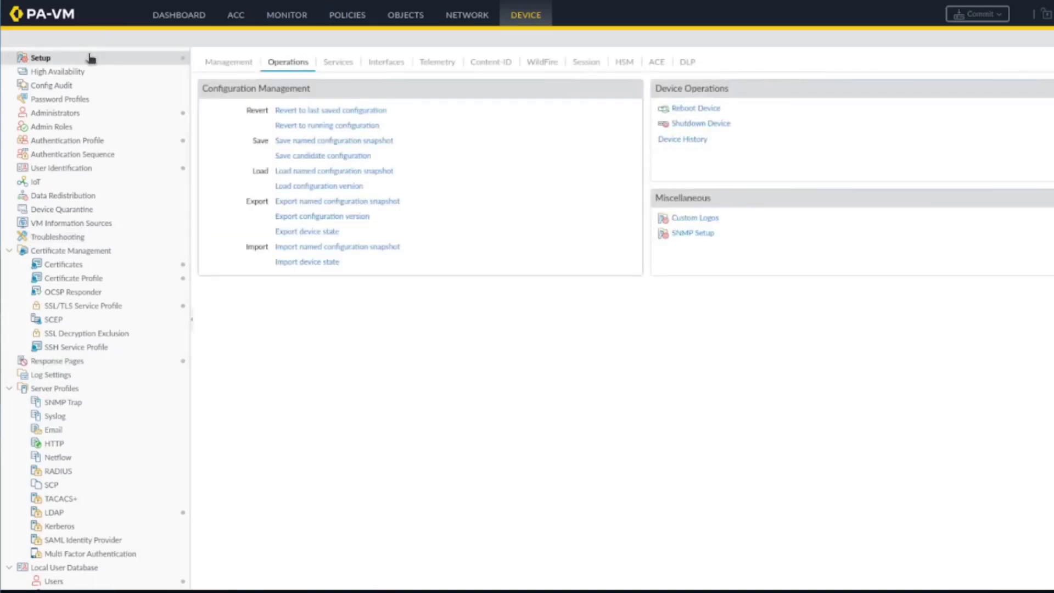
click(347, 64)
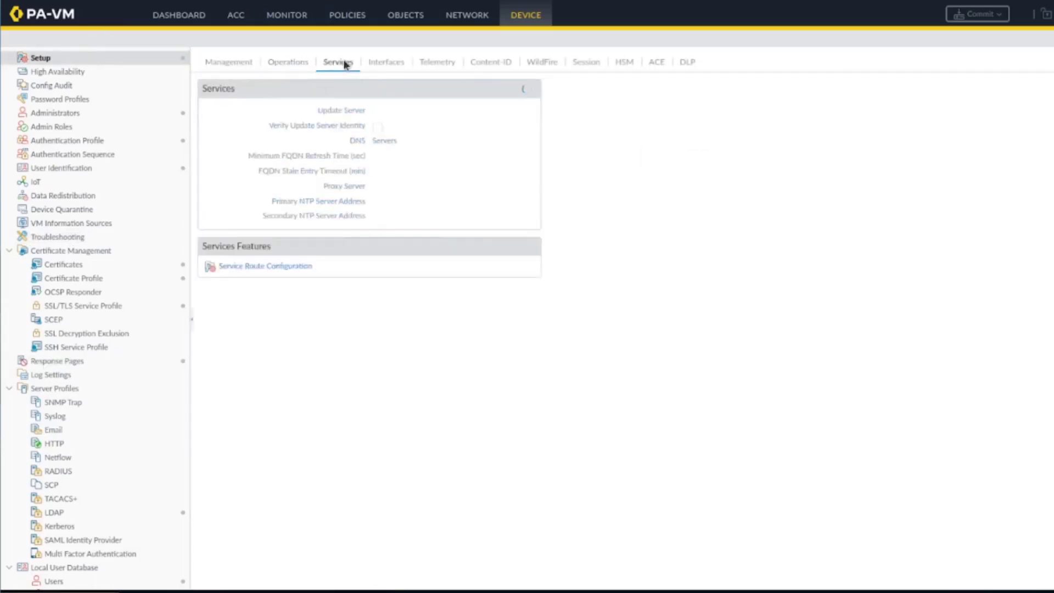
click(398, 64)
click(436, 64)
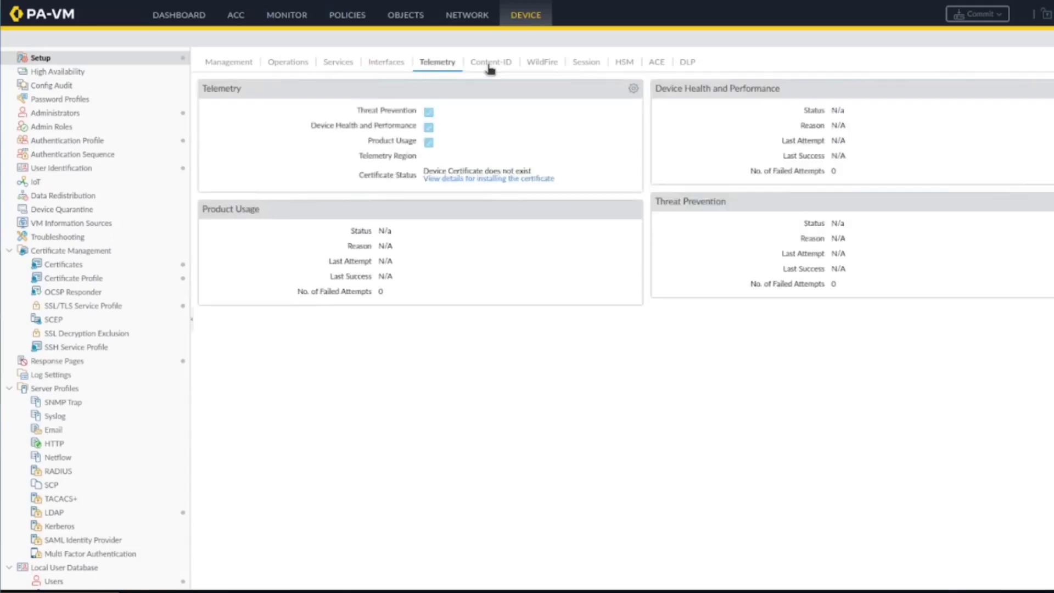
click(490, 68)
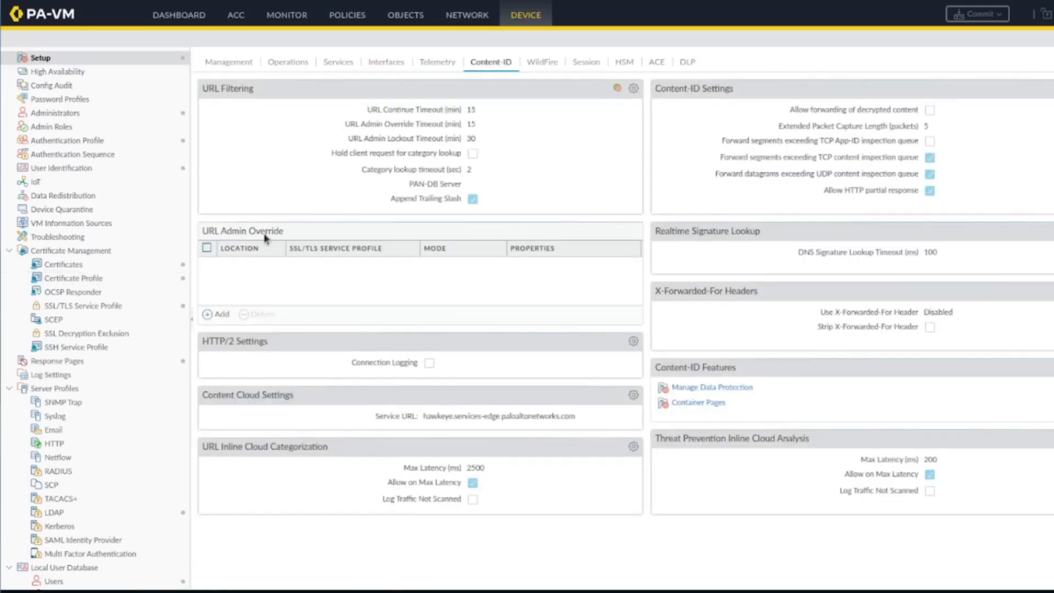
click(221, 313)
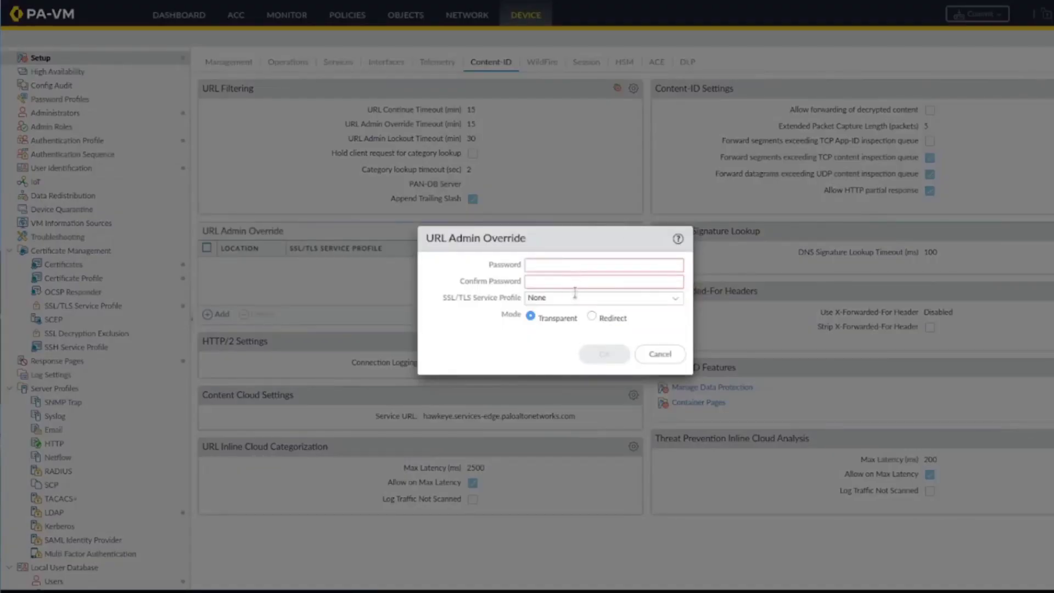
- Add a URL admin override using Local_Cert_Service_Profile, a confirmed override password, and Transparent mode
click(675, 298)
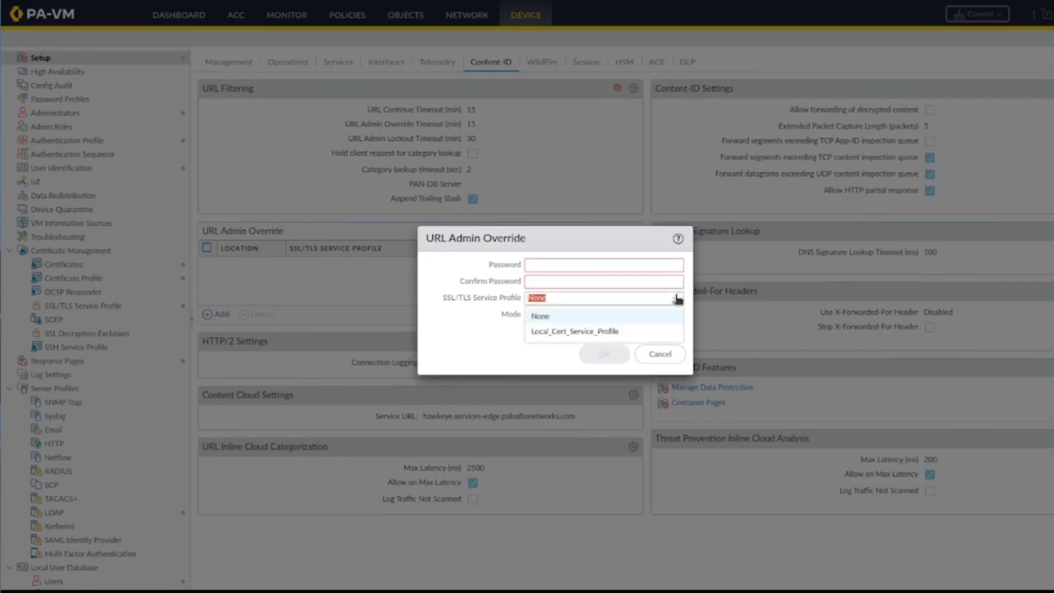
click(565, 332)
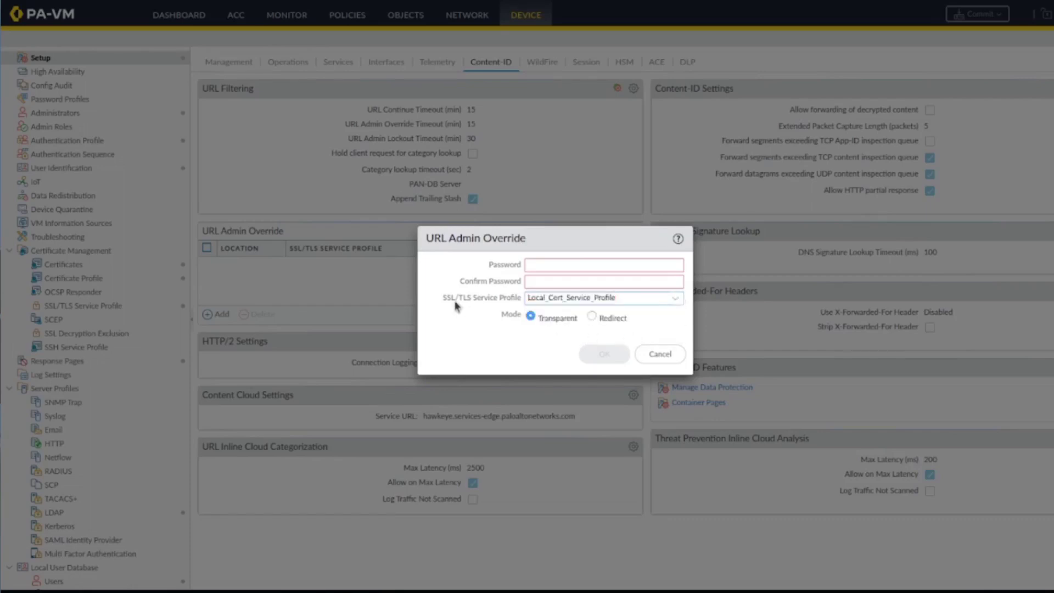
triple_click(454, 301)
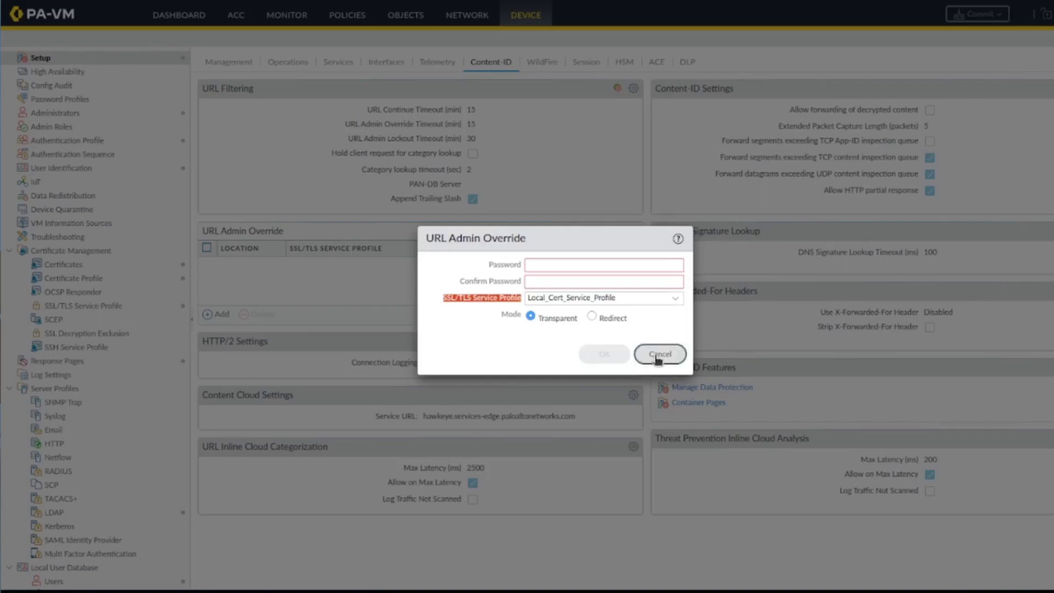
click(545, 266)
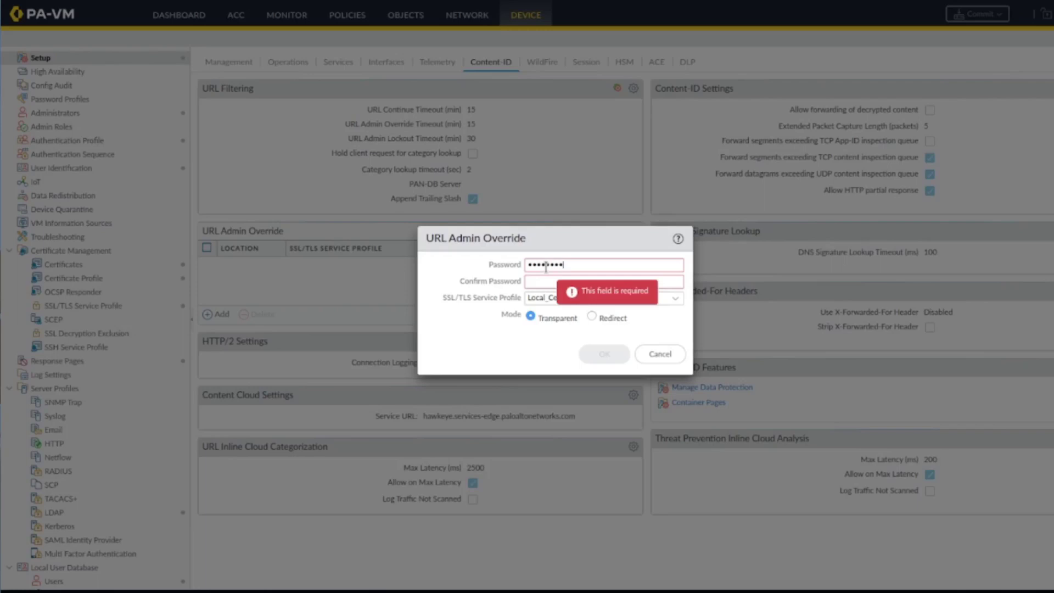
text(••••)
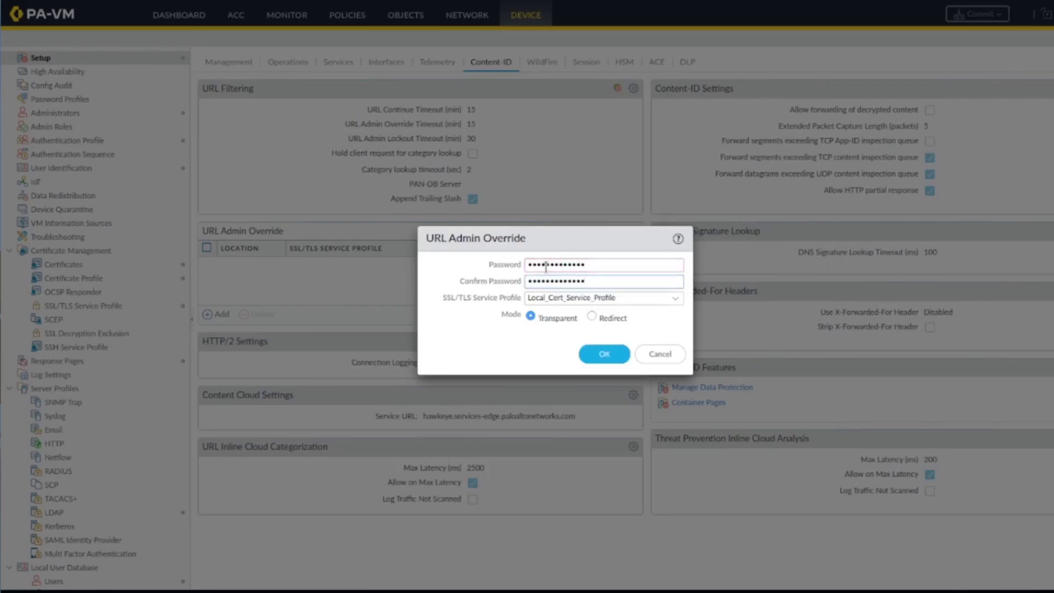
click(607, 354)
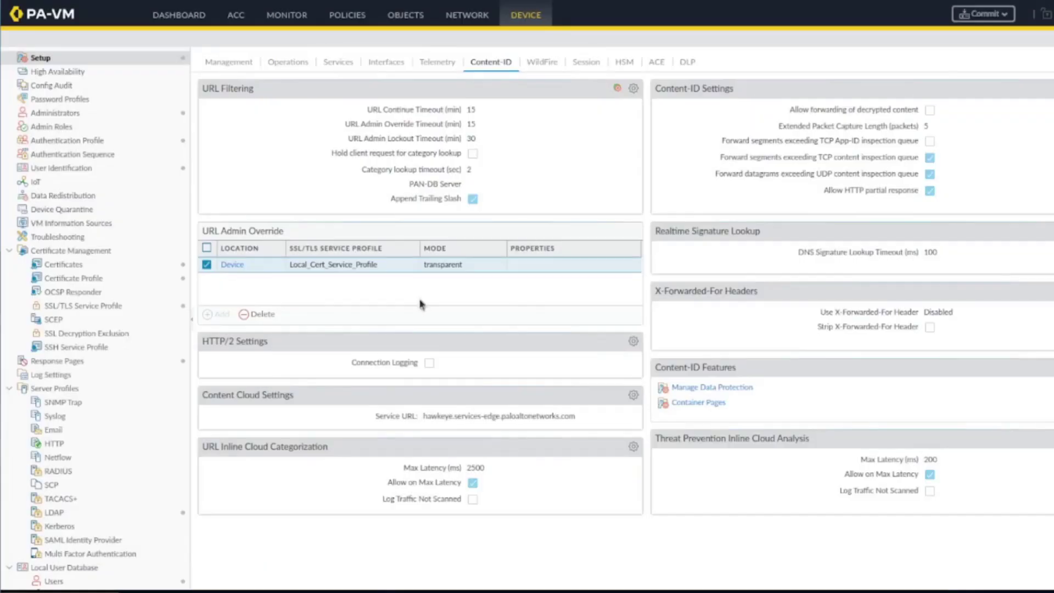
click(358, 20)
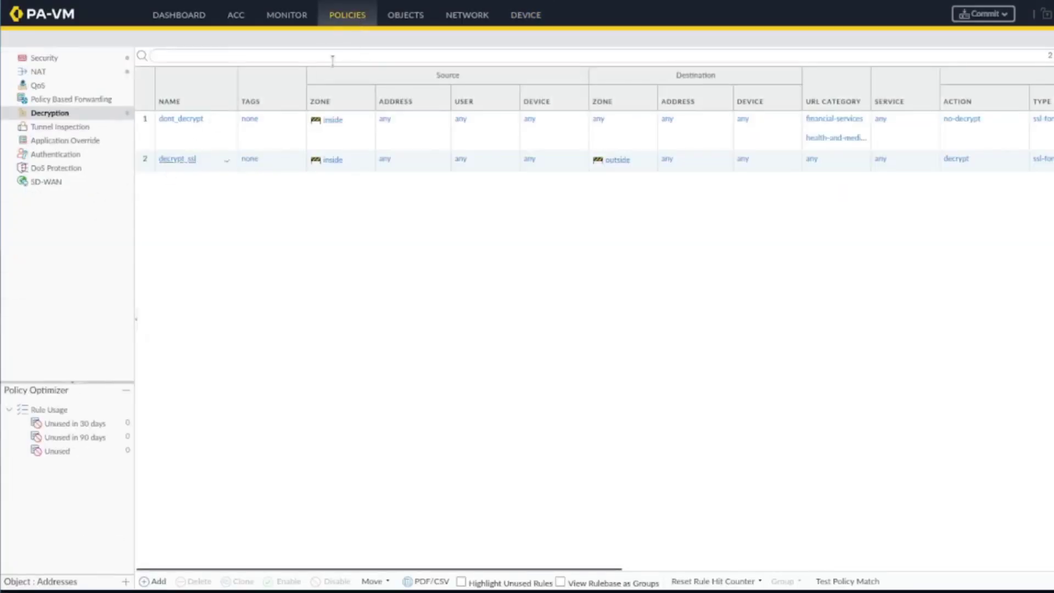
- Set the netprepare category's site access to override in the default-netprepare URL filtering profile
click(416, 20)
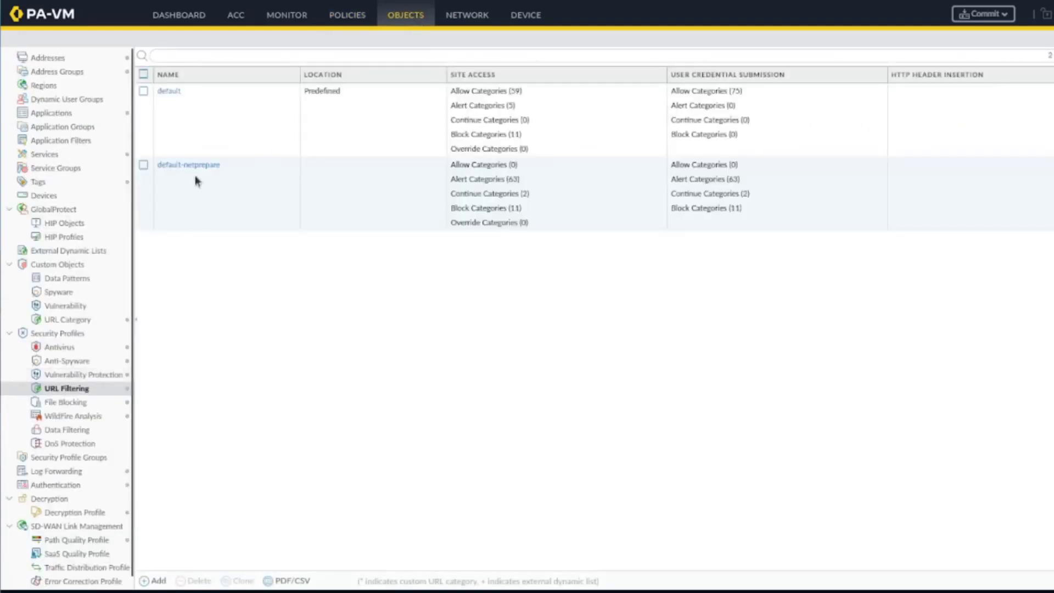
click(197, 171)
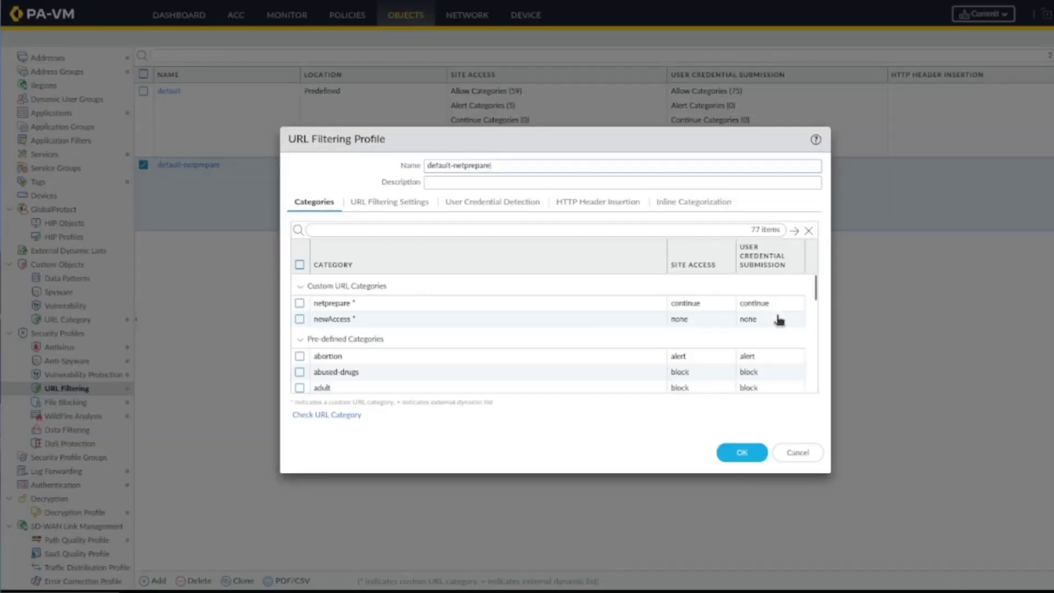
click(763, 305)
click(714, 308)
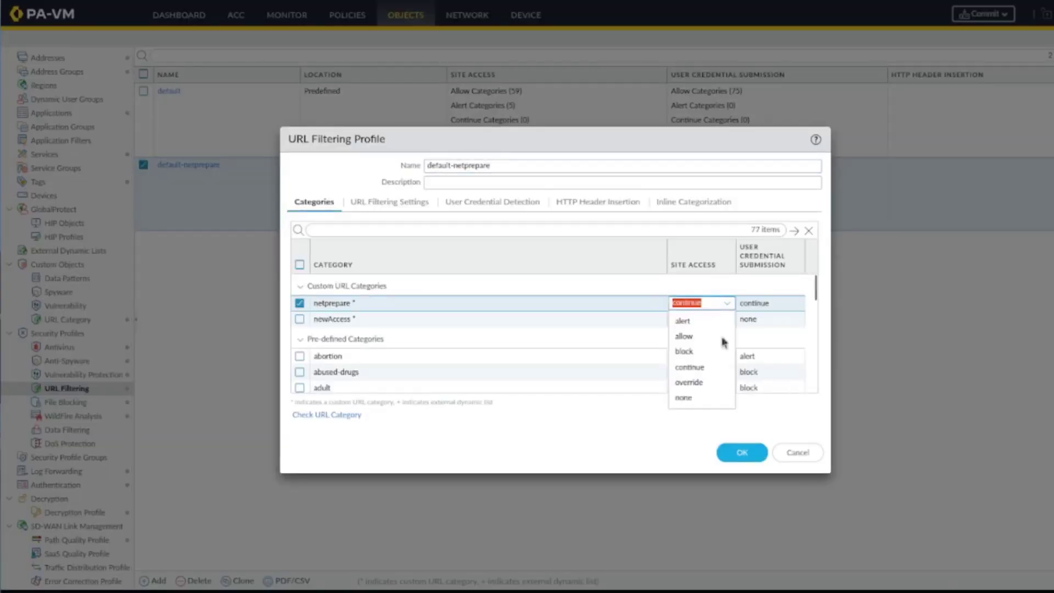
click(715, 384)
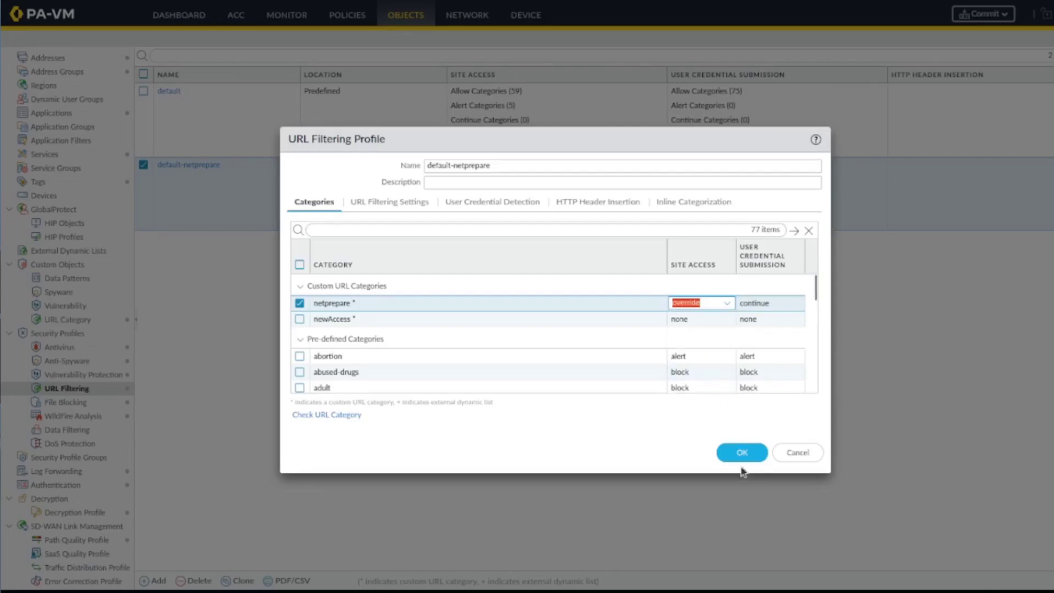
click(741, 452)
- Commit the configuration to the firewall
click(981, 14)
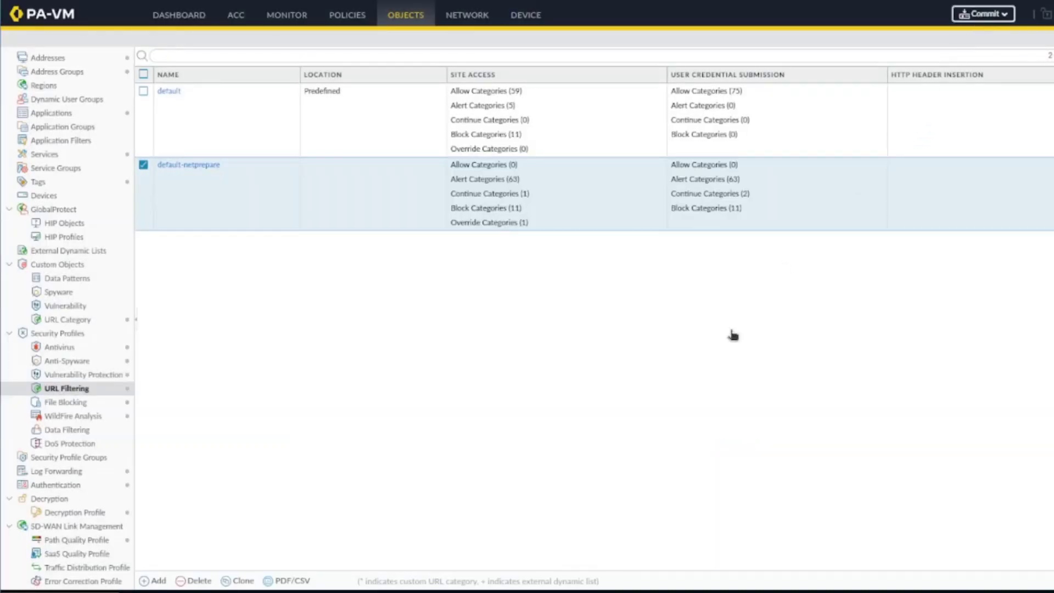
click(676, 467)
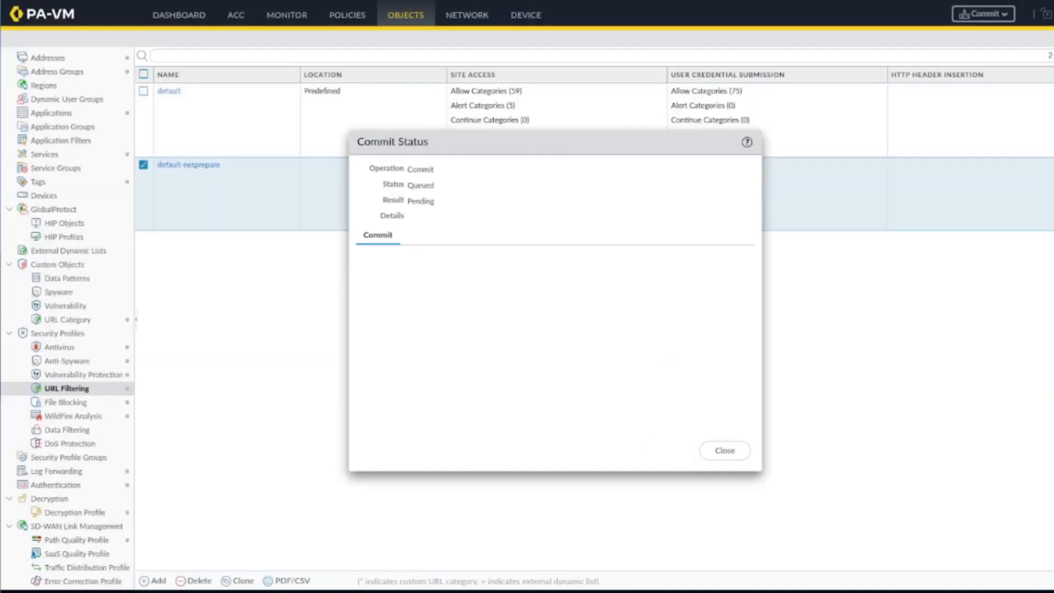
click(287, 15)
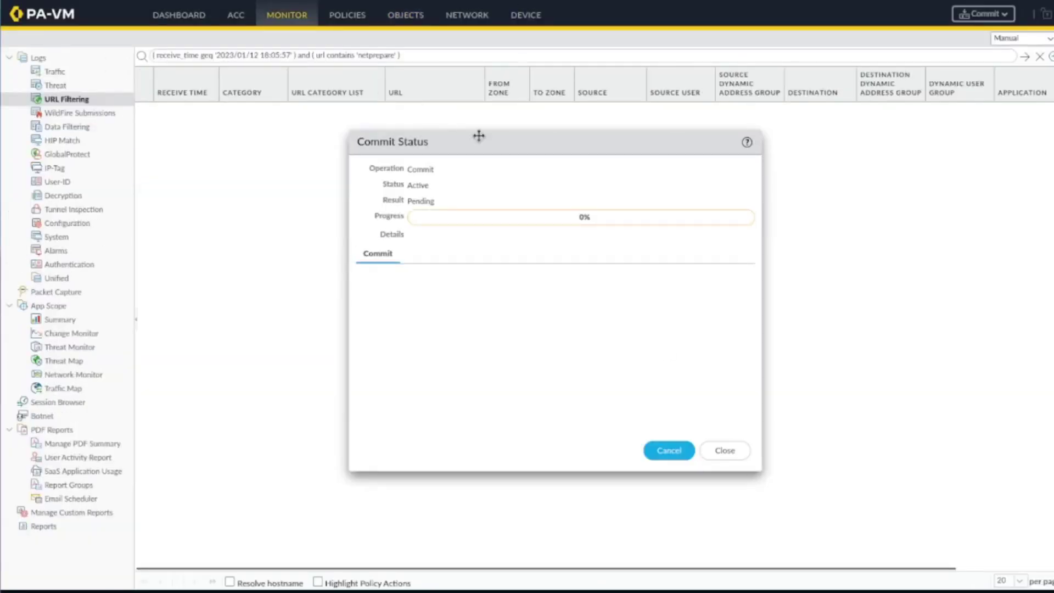
- Remove the receive time clause from the URL filtering log filter and widen the URL column
drag(485, 141, 549, 156)
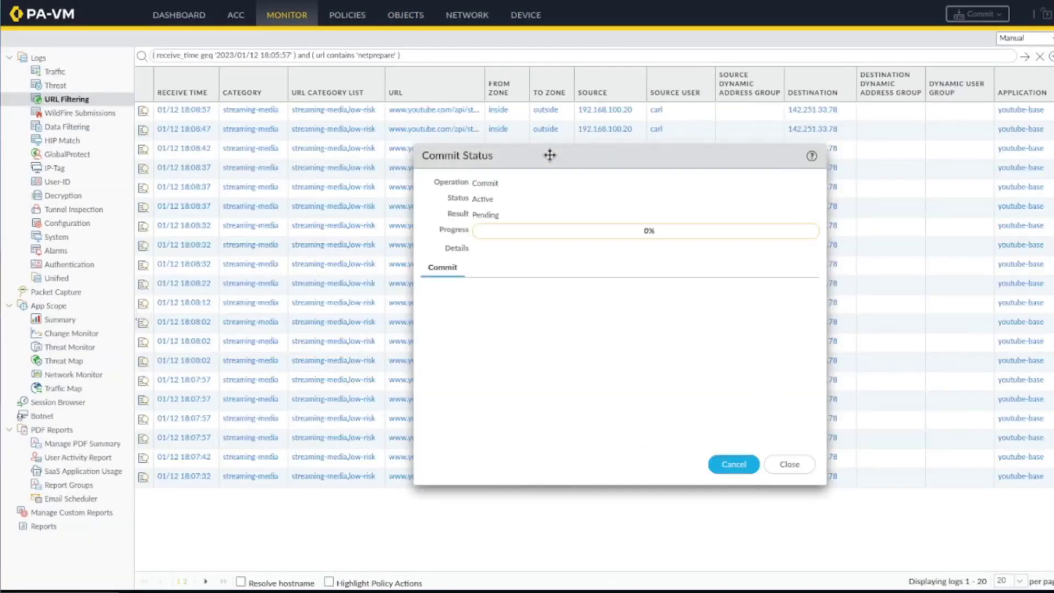
click(1025, 57)
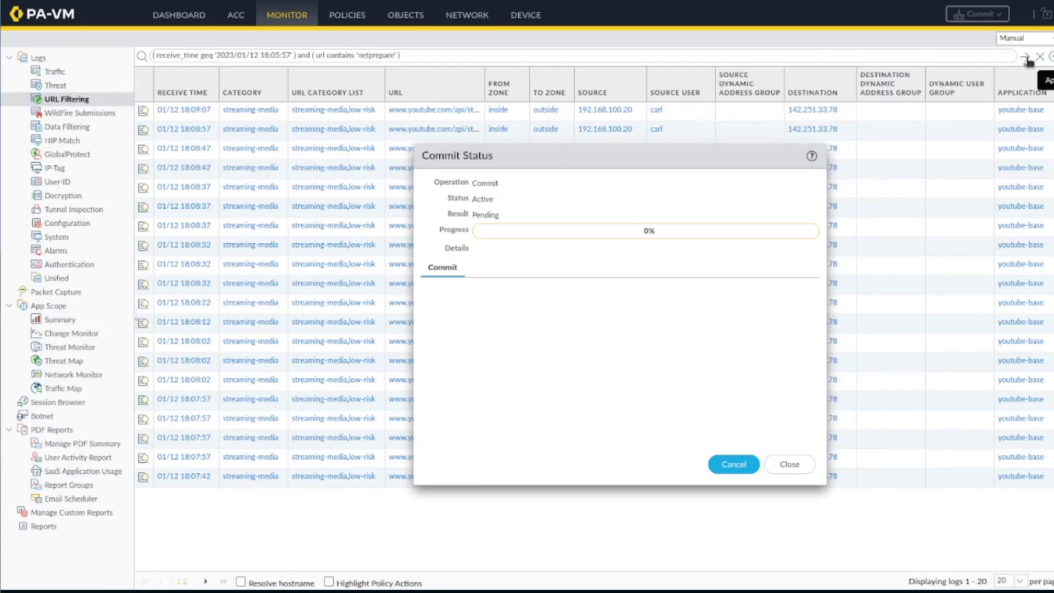
drag(304, 55, 101, 54)
key(BackSpace)
key(Return)
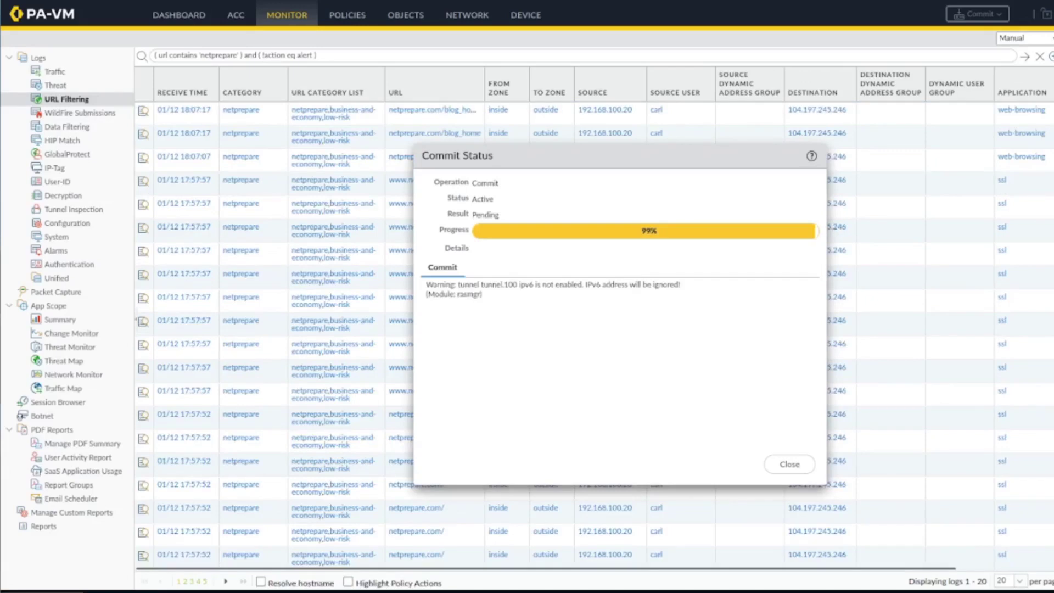
drag(484, 88, 558, 88)
drag(580, 154, 733, 200)
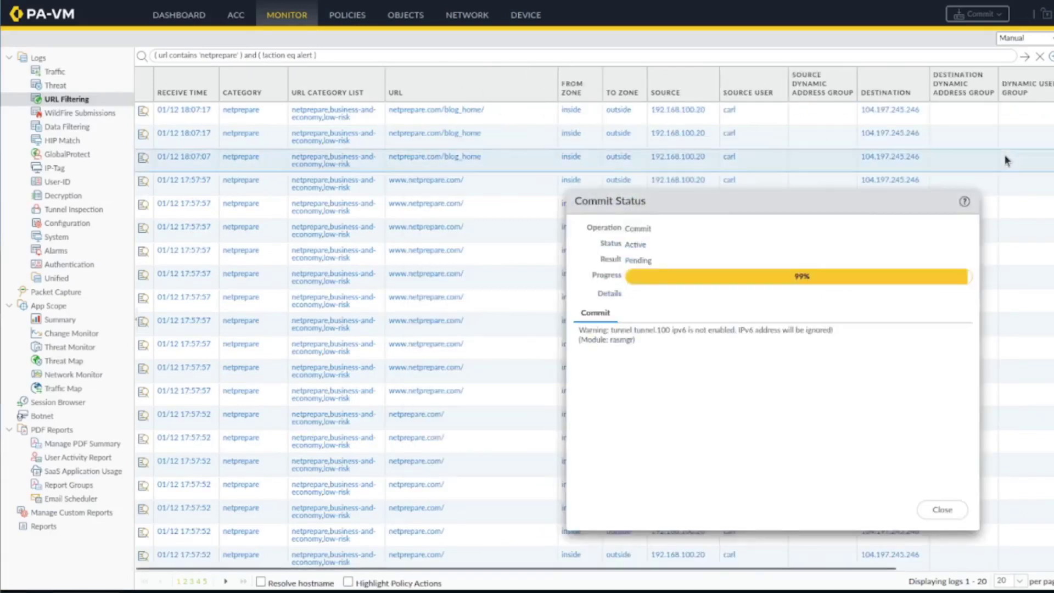
- Hide the Source User, Destination Dynamic Address, Dynamic User Group and HTTP/2 Connection Session columns
click(991, 83)
mouse_move(1015, 114)
click(964, 105)
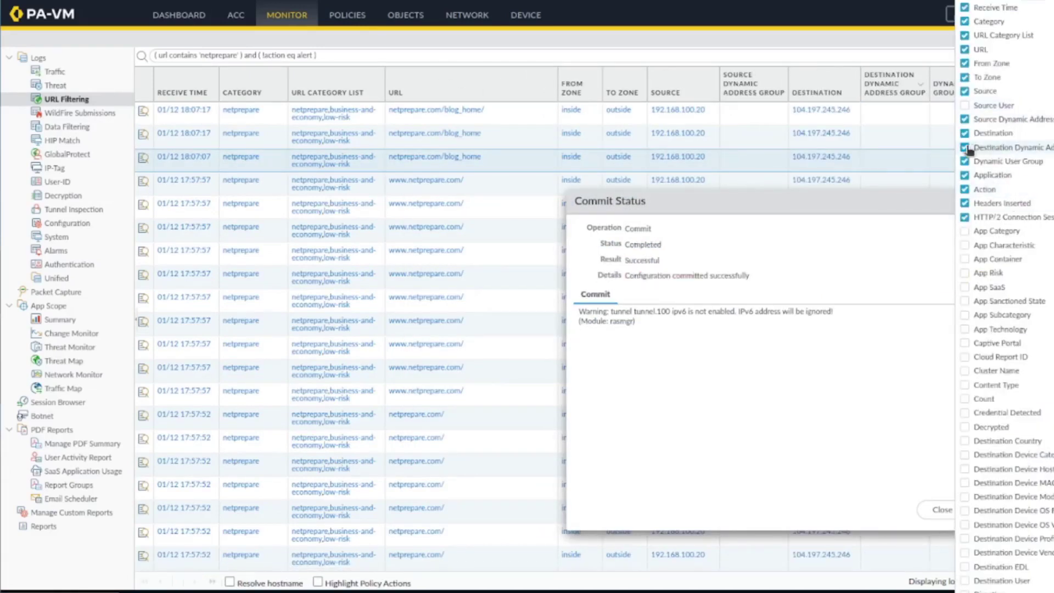
click(966, 147)
click(964, 161)
click(965, 217)
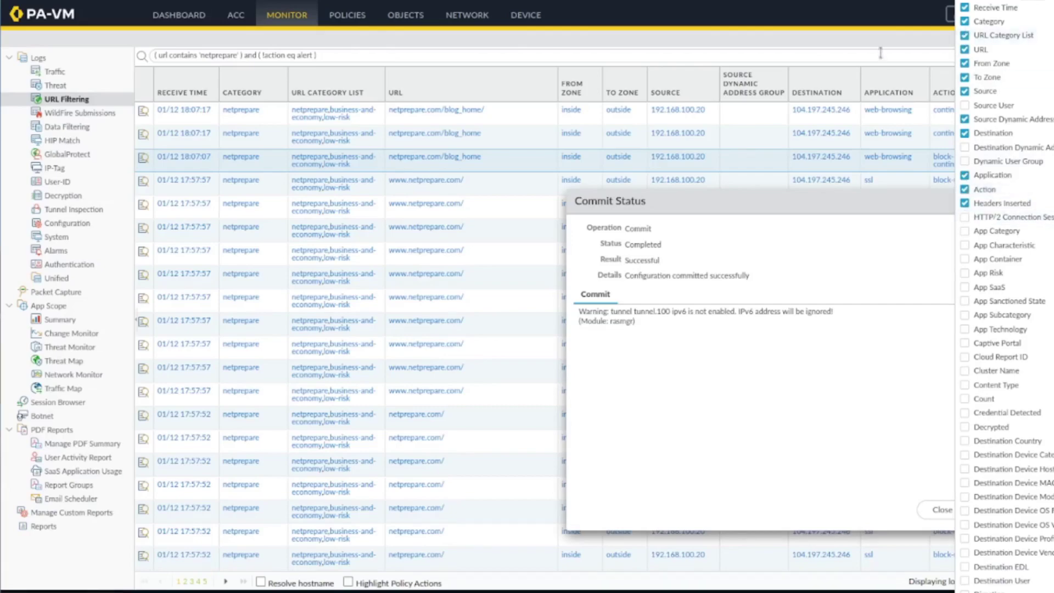
- Filter the logs to netprepare.com/blog_home and close the Commit Status window
drag(910, 204, 837, 234)
click(435, 157)
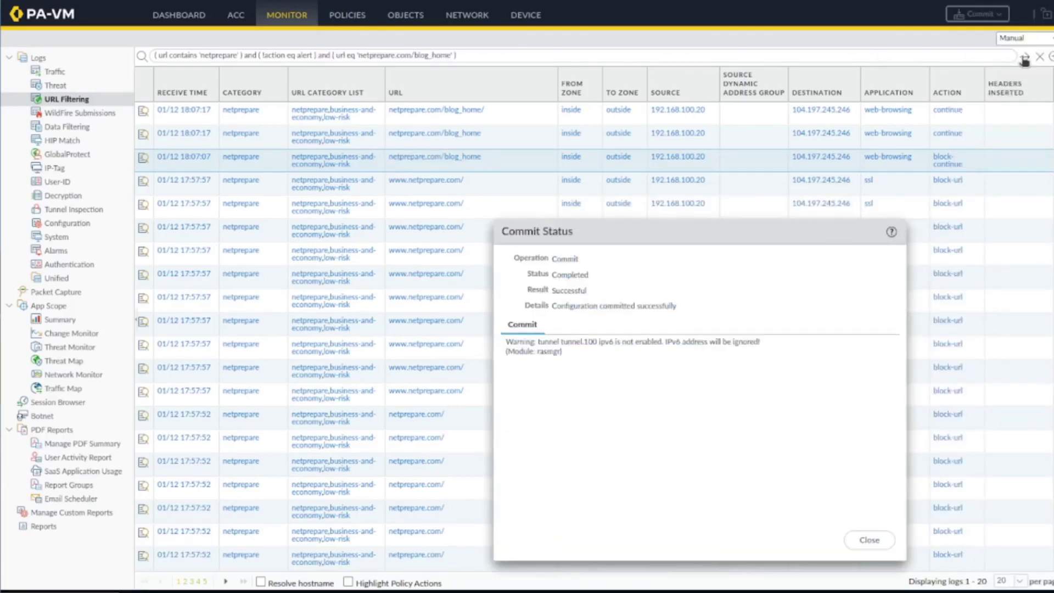
click(1023, 56)
drag(748, 233, 636, 227)
click(760, 534)
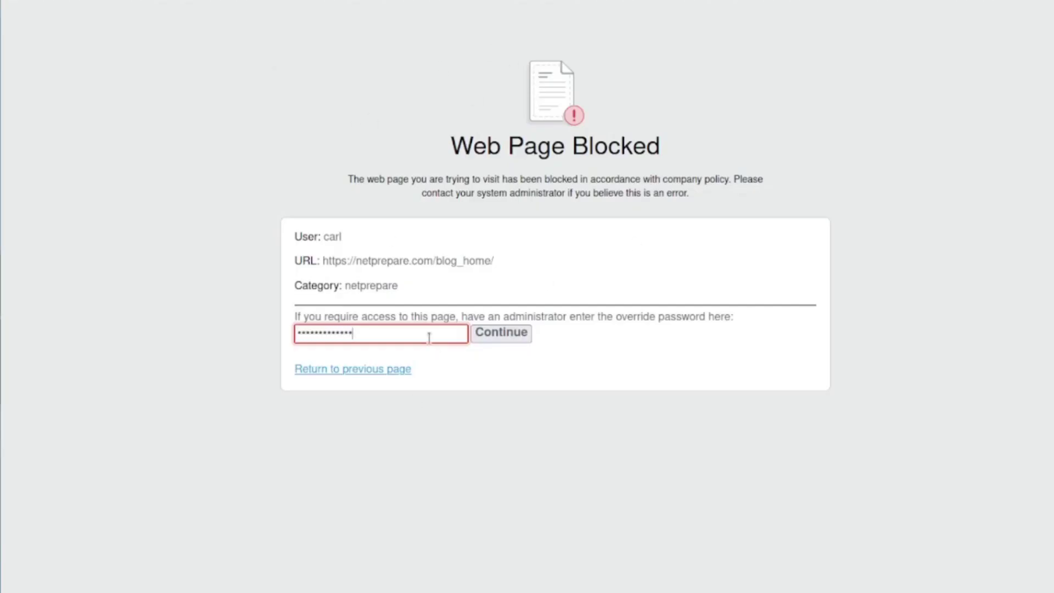
- Submit the admin override password on the Web Page Blocked page to reach All Blogs
key(Return)
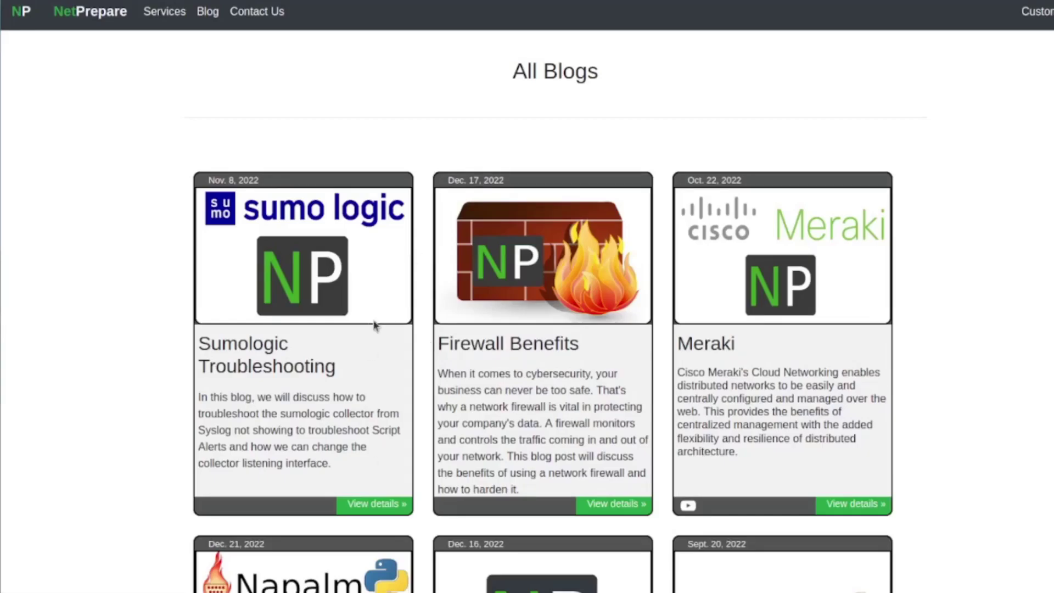